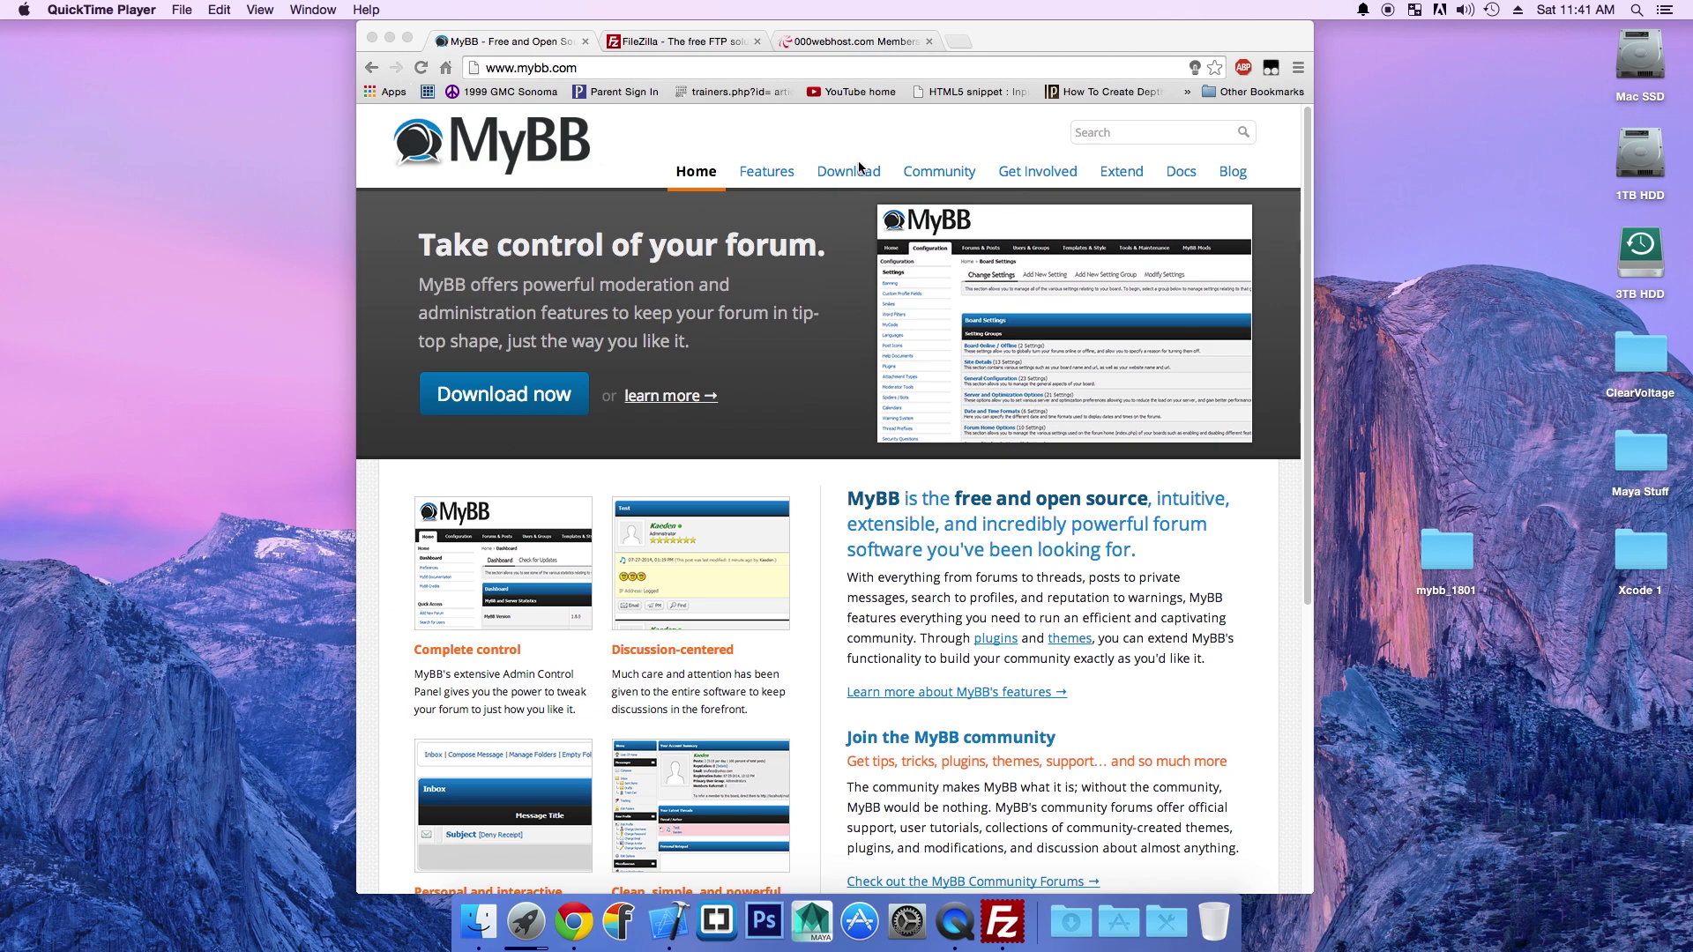
Step: Go from mybb.com to the Download page offering MyBB 1.8.1 as a 2.20 MB zip
{"action": "left_click", "coordinate": [530, 391]}
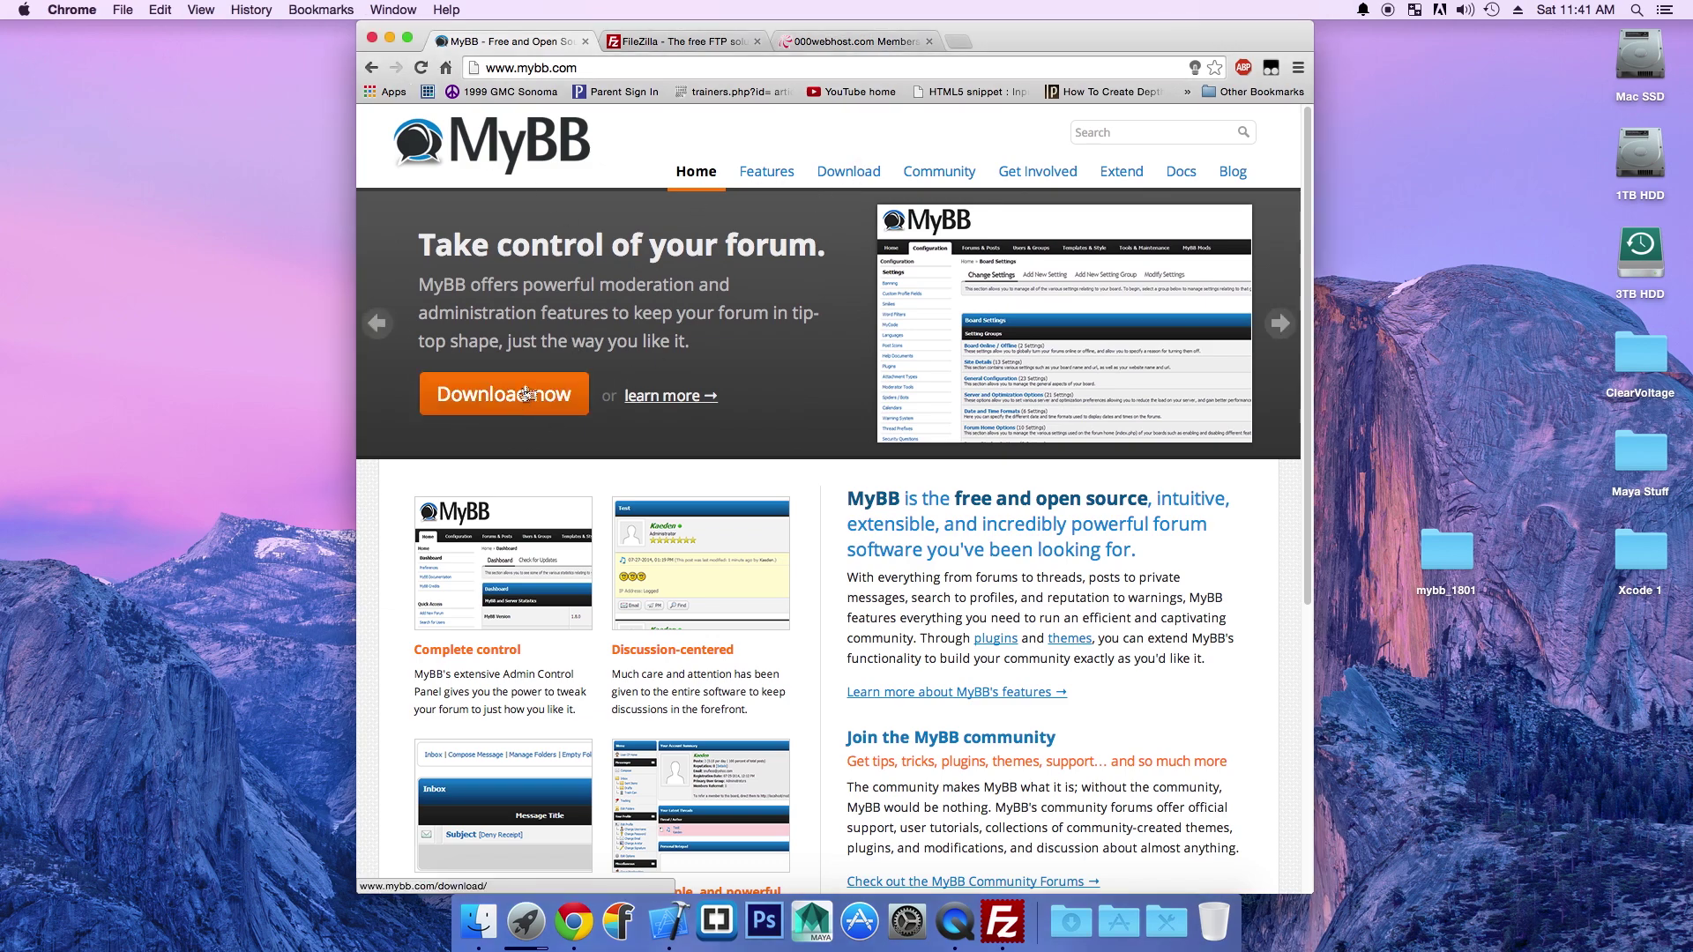
{"action": "left_click", "coordinate": [550, 398]}
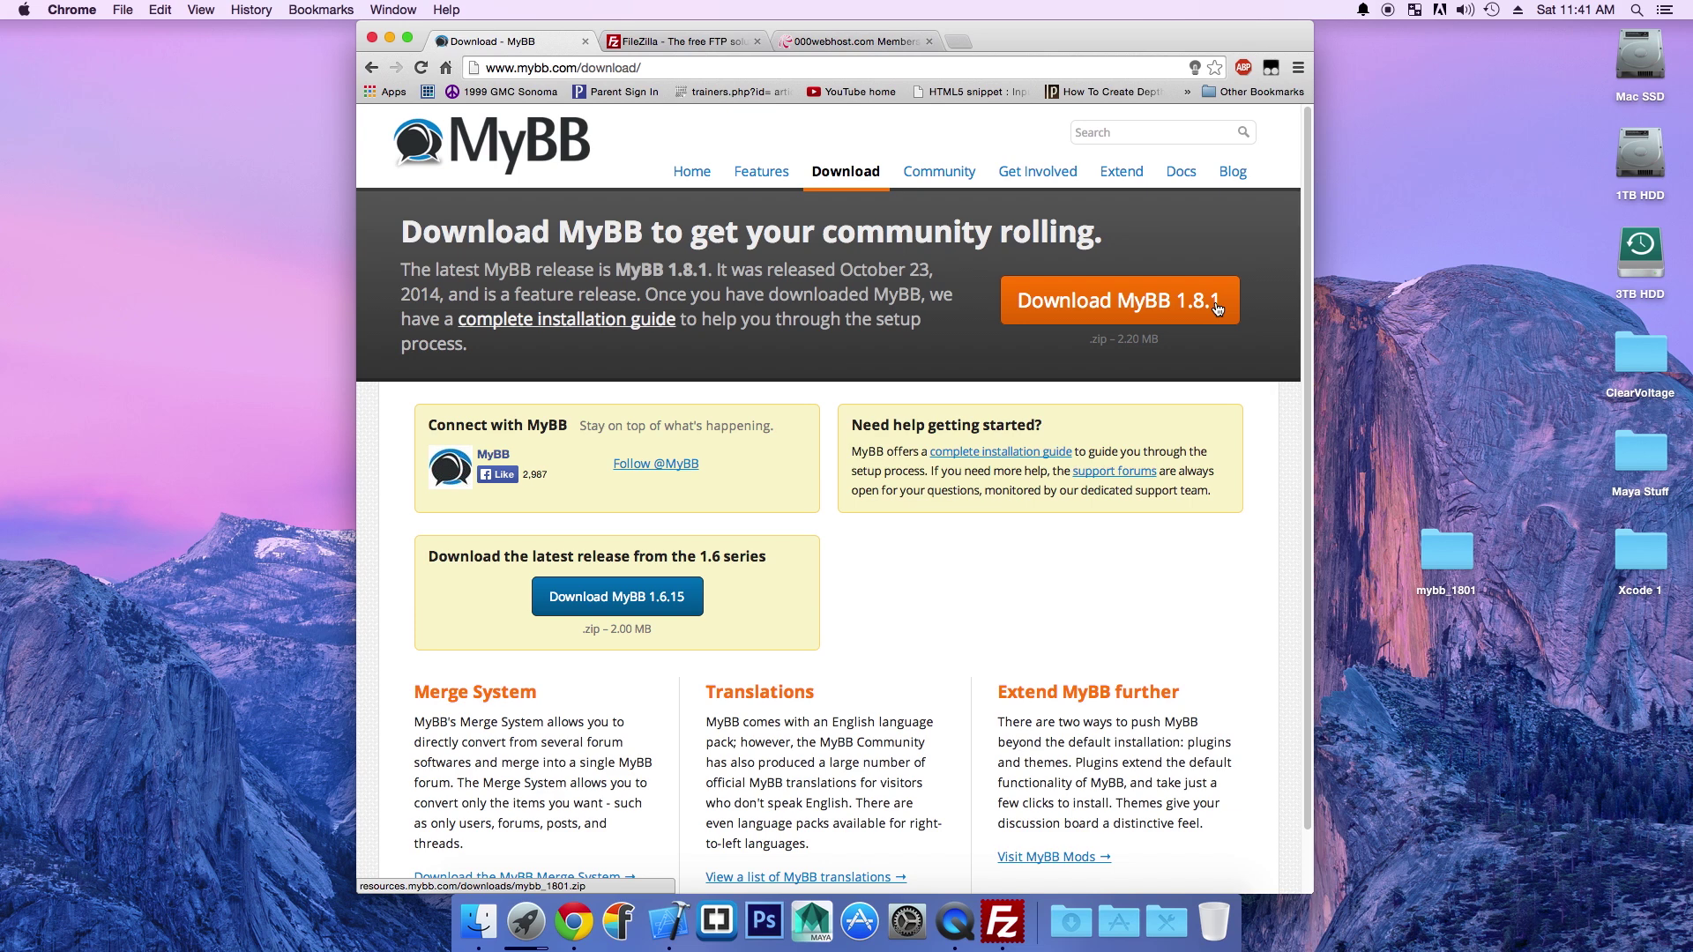
{"action": "left_click_drag", "start_coordinate": [1446, 551], "coordinate": [1446, 256]}
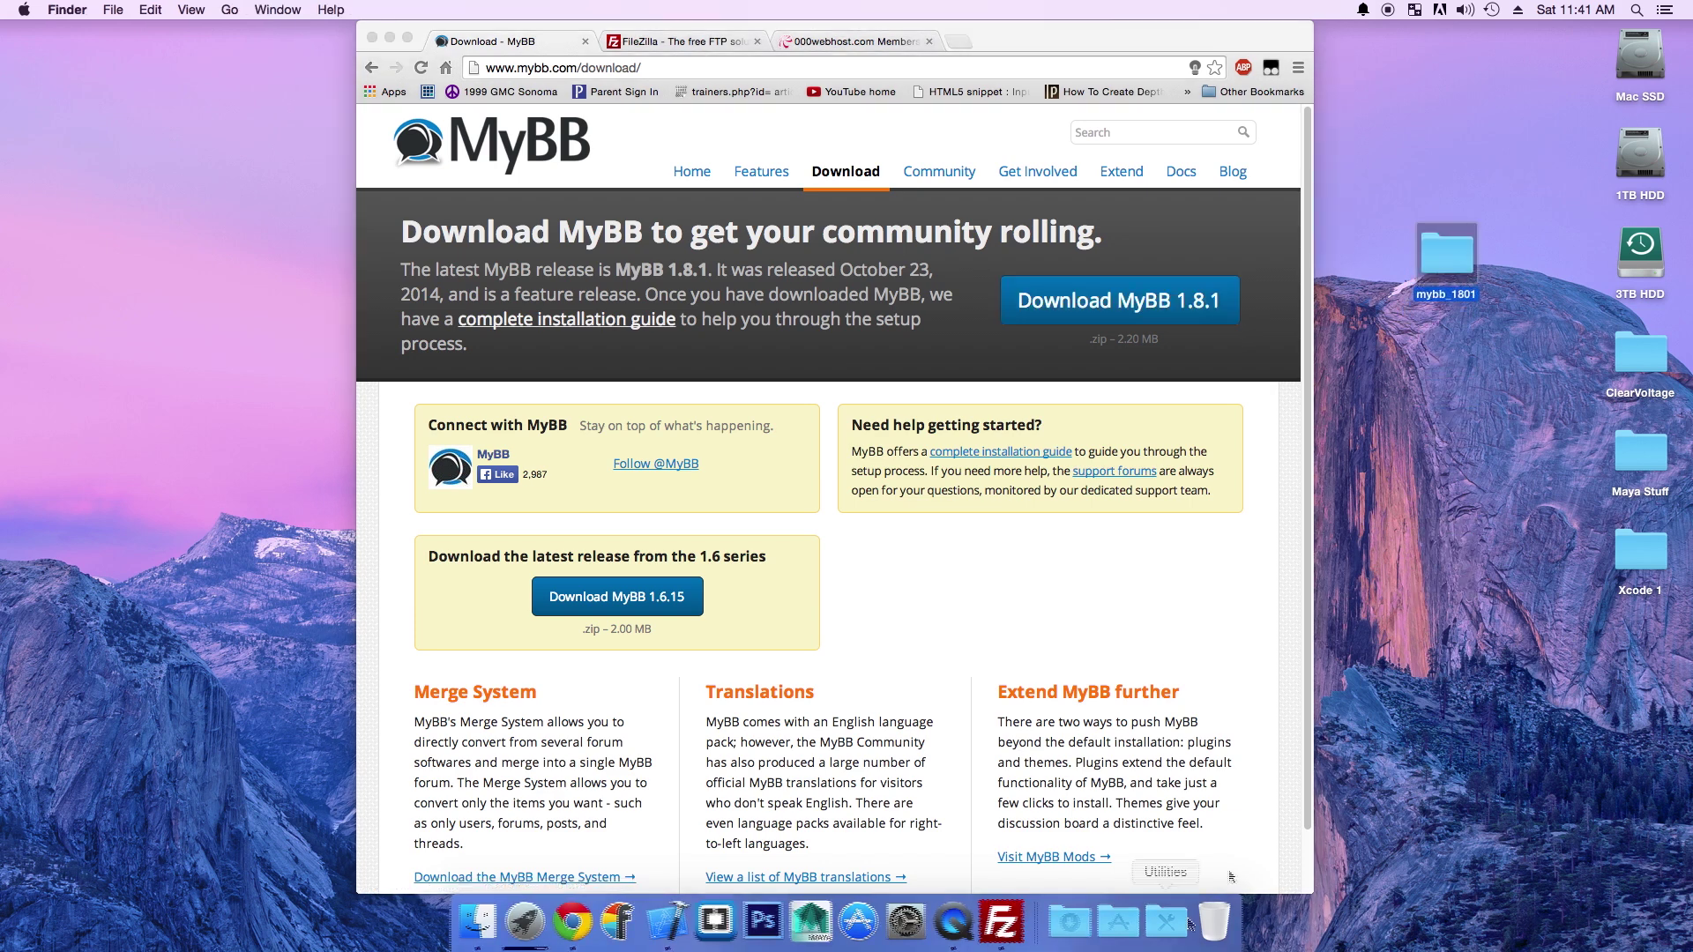
Step: Extract mybb_1801.zip from the Downloads folder in Finder, then close the Finder window
{"action": "left_click", "coordinate": [1068, 919]}
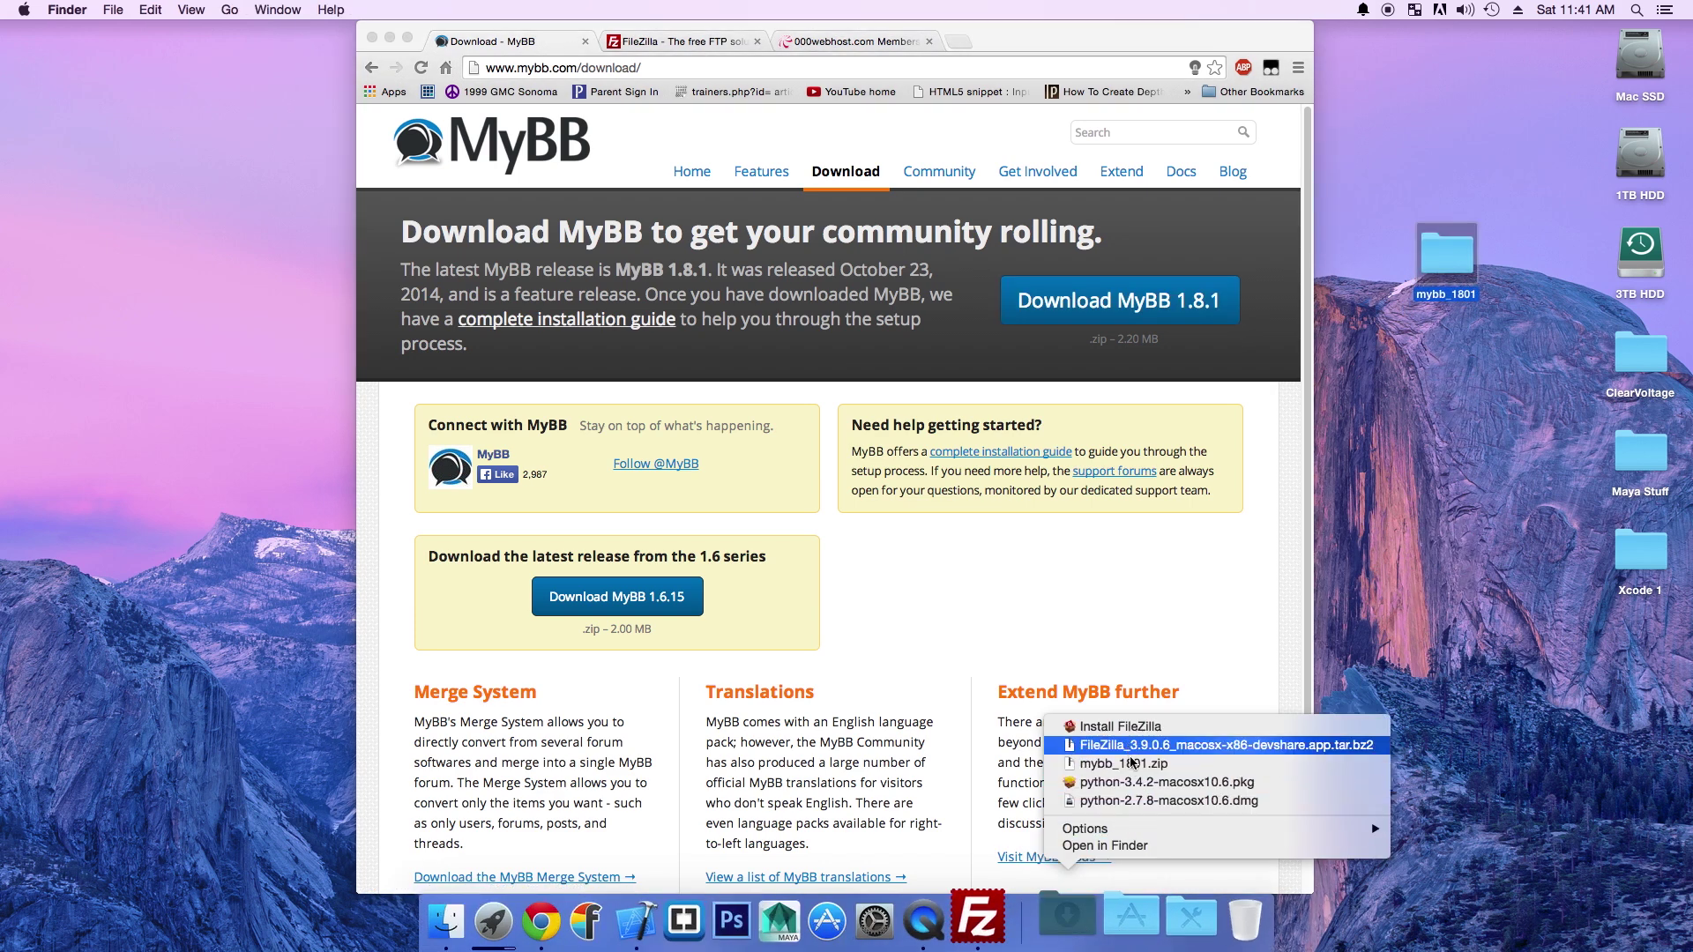
{"action": "left_click", "coordinate": [1108, 848]}
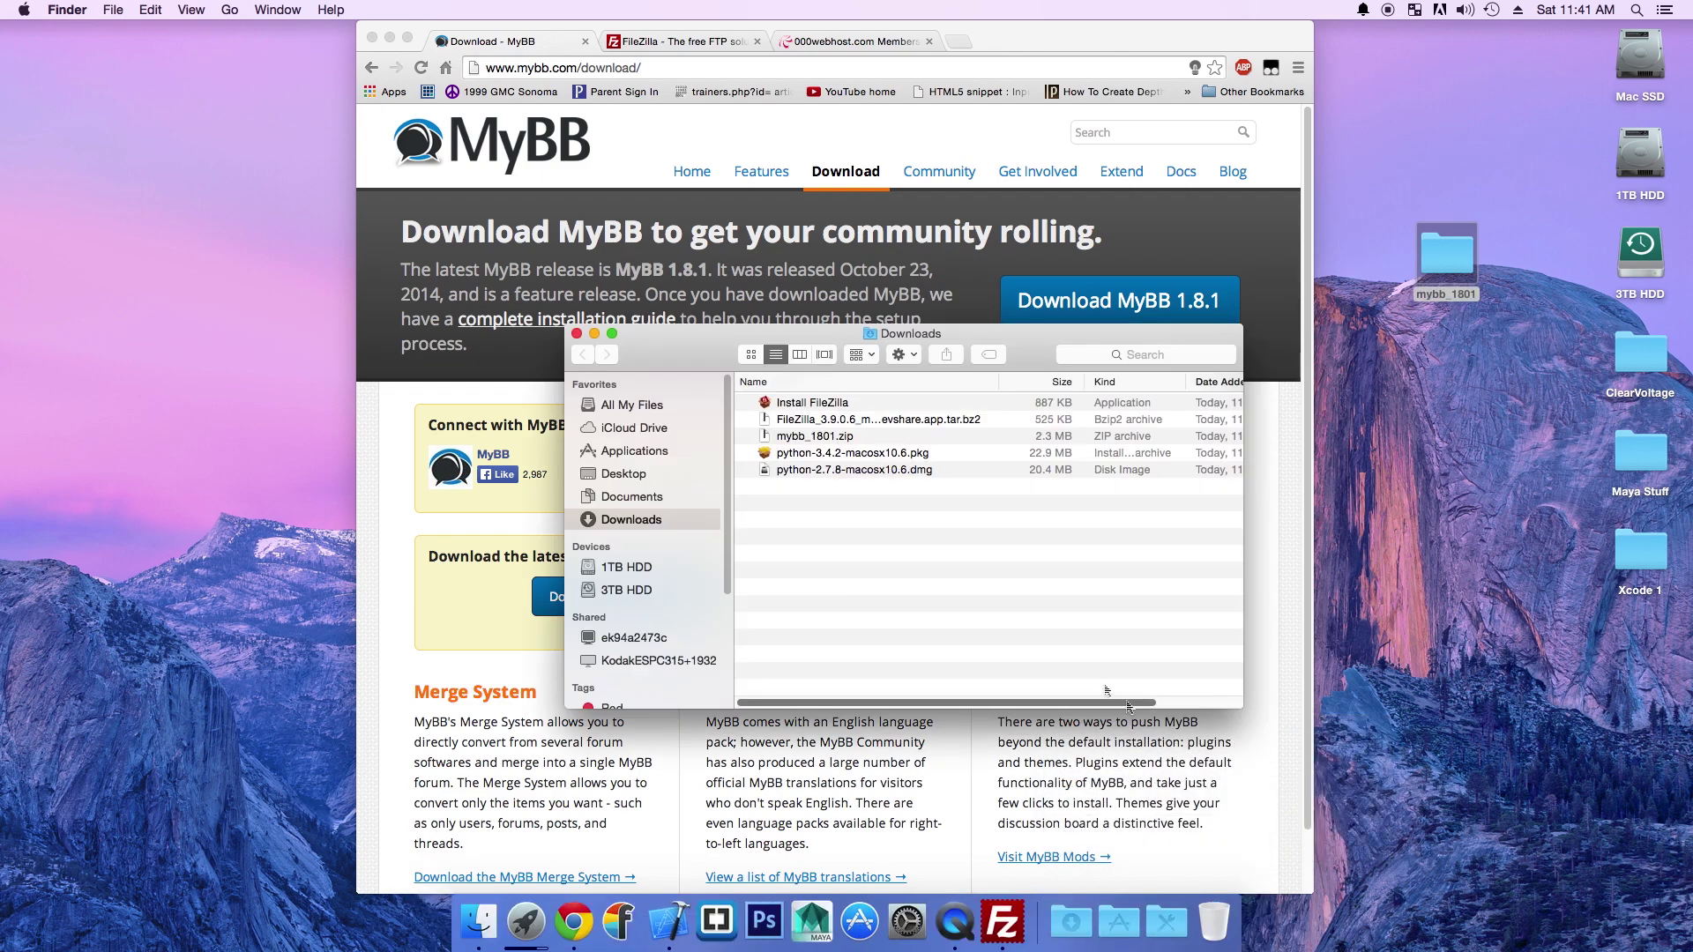
{"action": "left_click", "coordinate": [827, 438]}
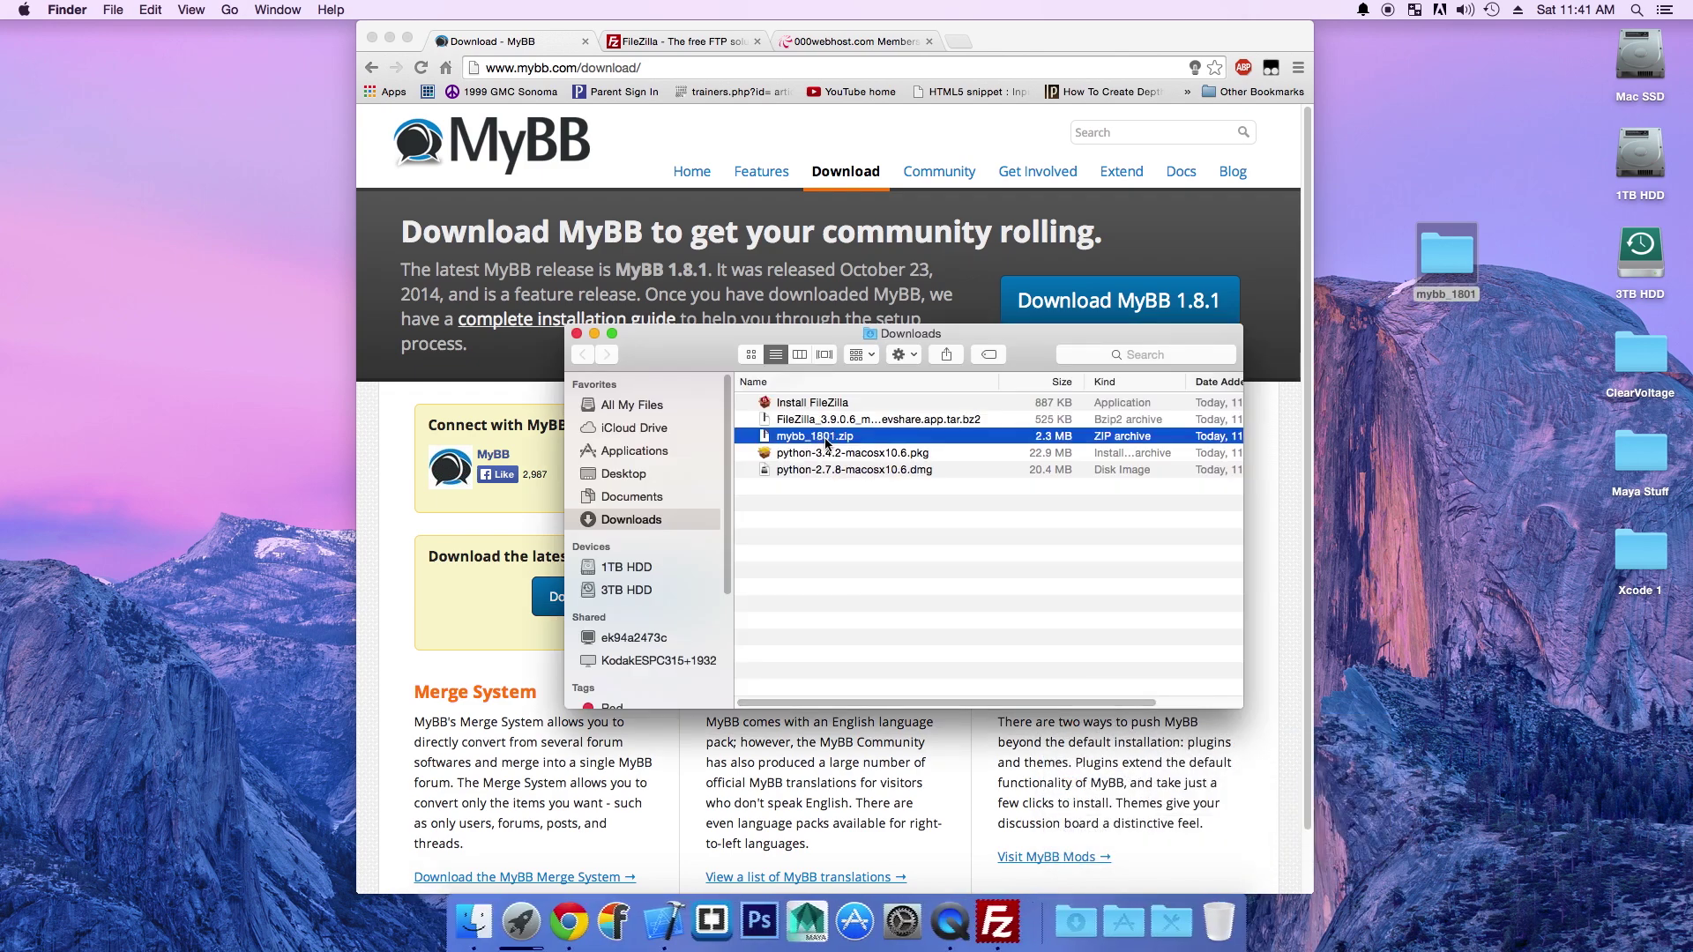
{"action": "double_click", "coordinate": [827, 438]}
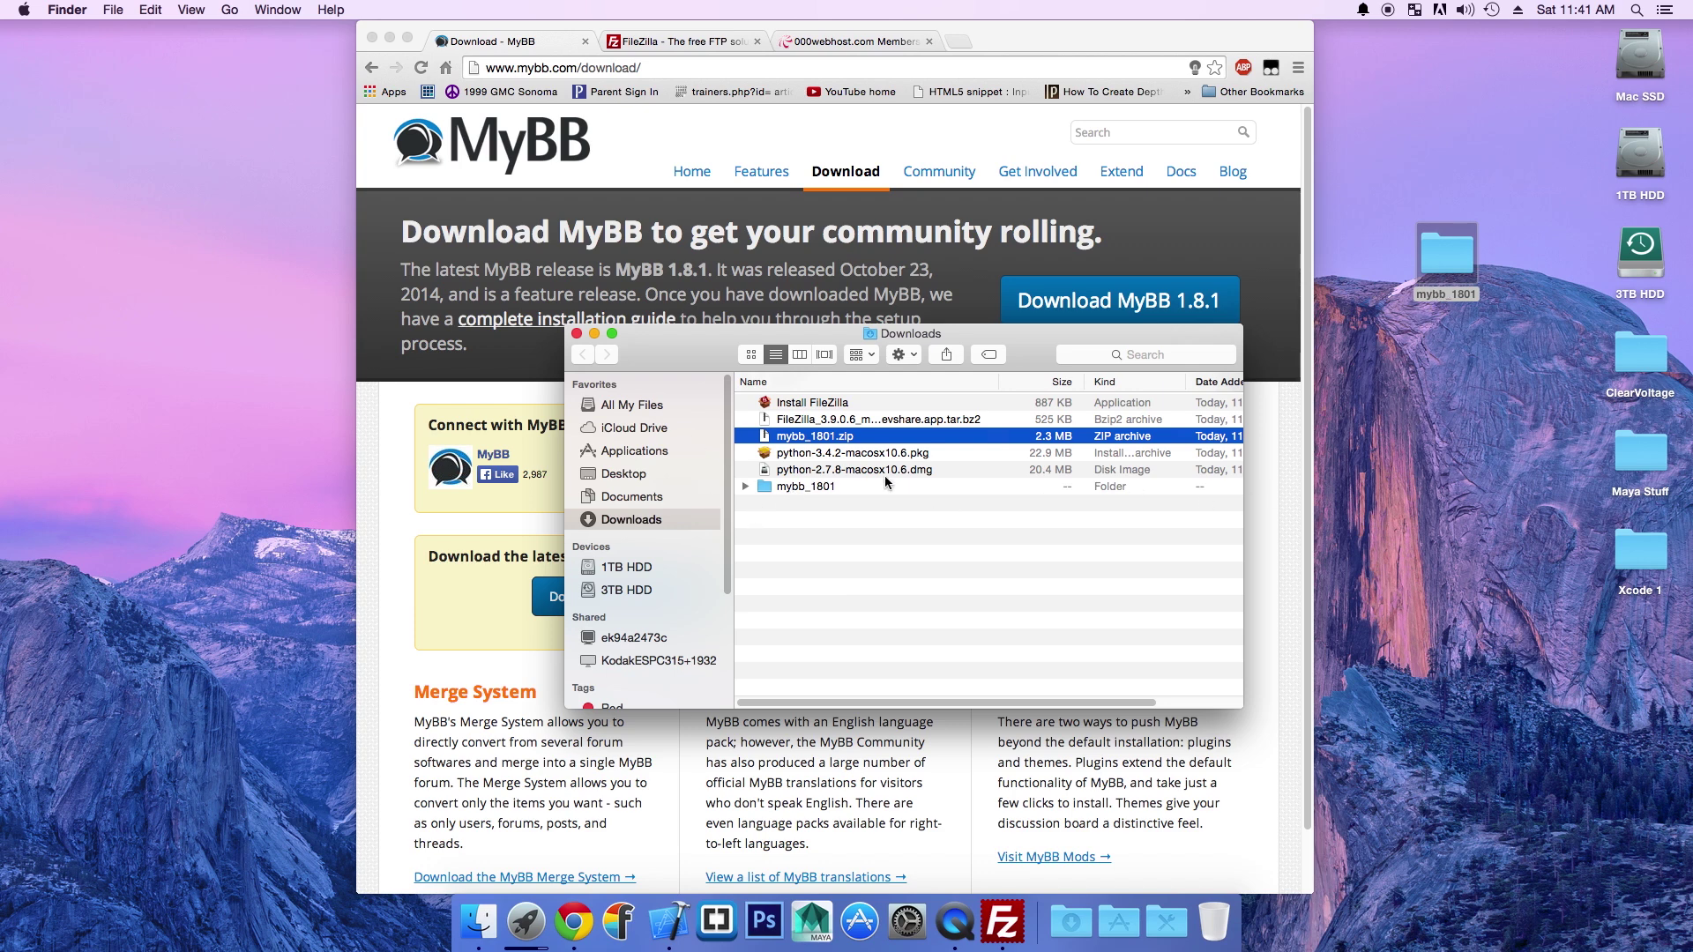
{"action": "left_click", "coordinate": [577, 333]}
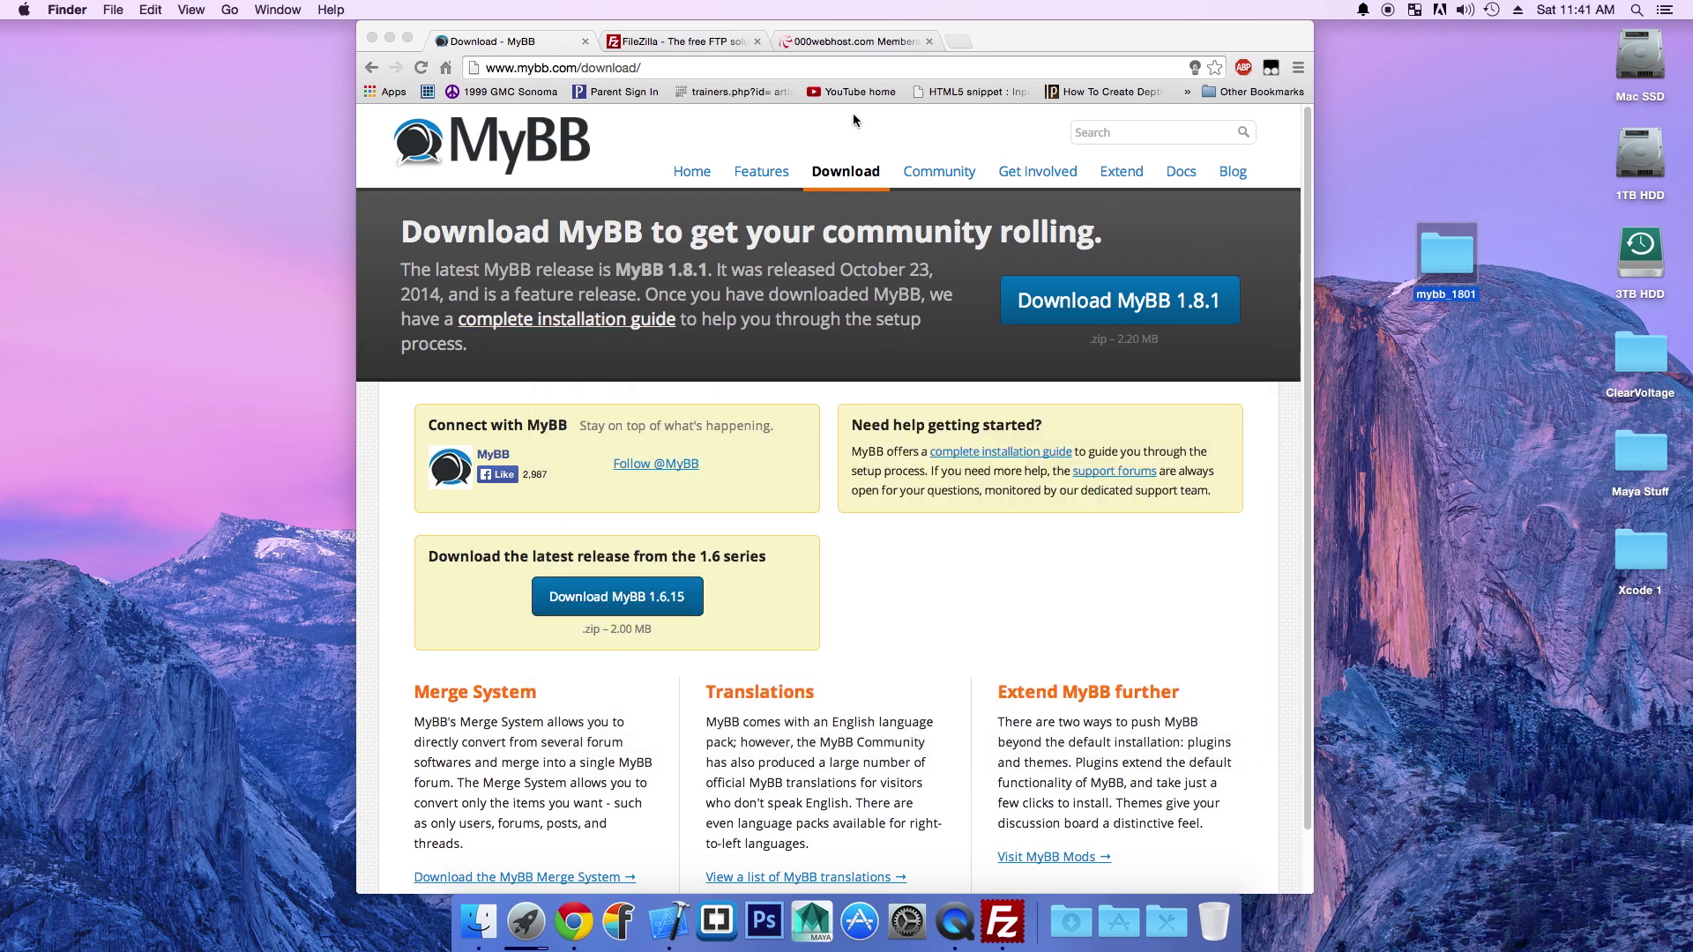
Step: Switch to the filezilla-project.org homepage tab in Chrome
{"action": "left_click", "coordinate": [685, 41]}
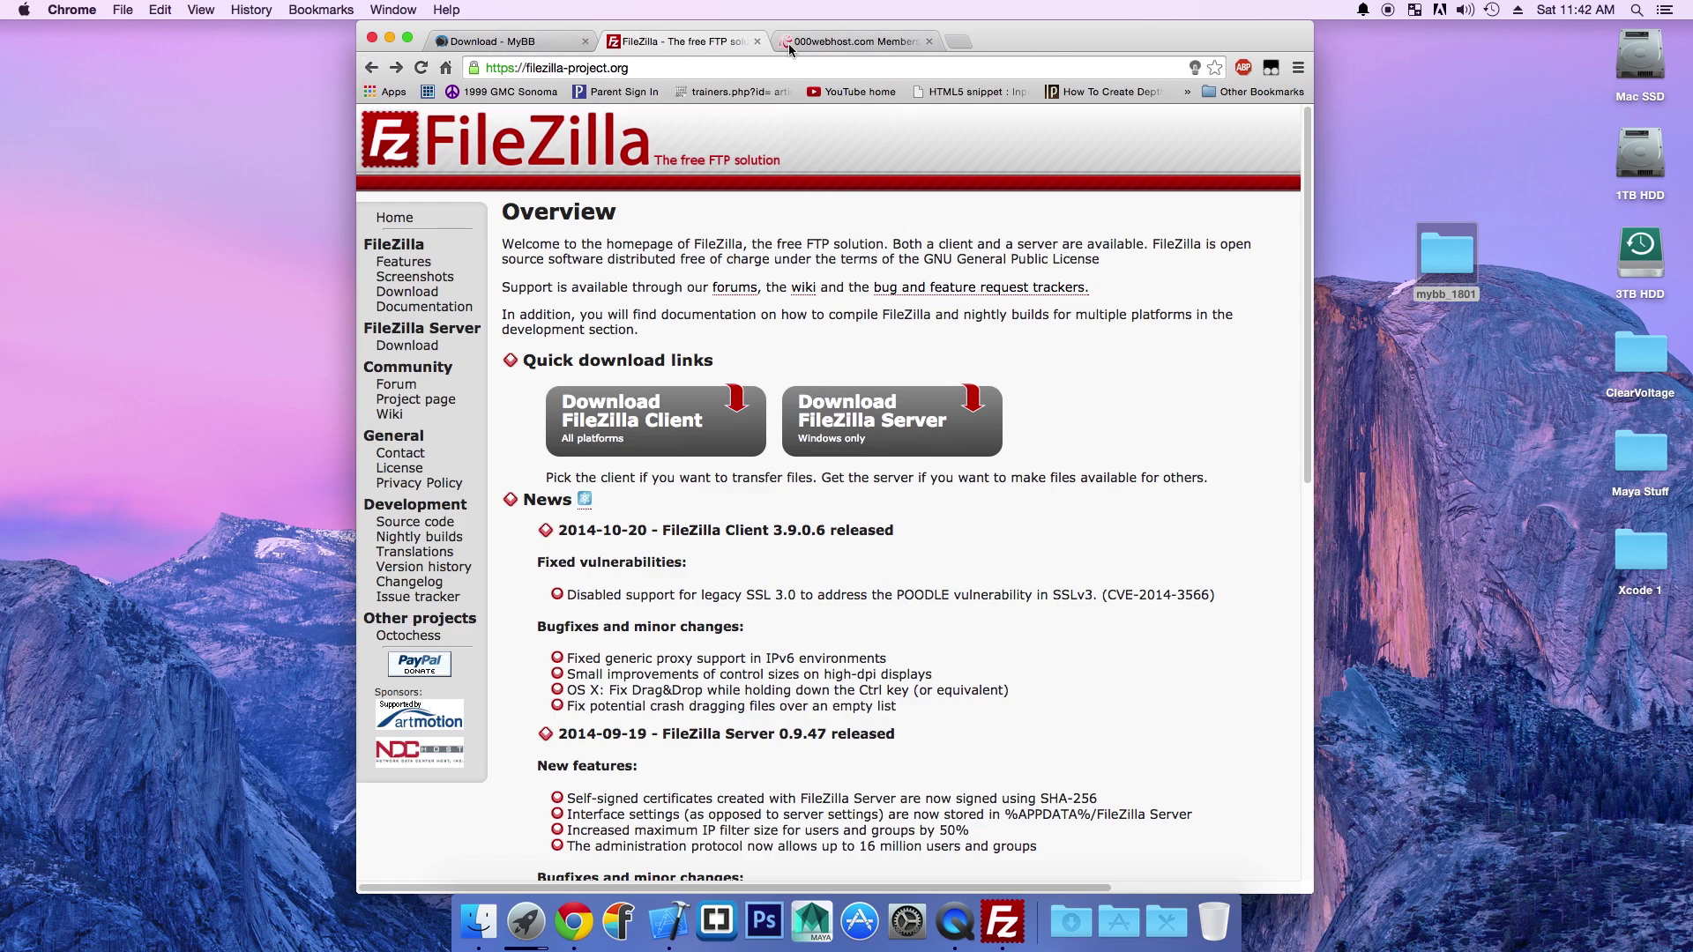
Step: Close the FileZilla tab to reveal the 000webhost control panel, and start a blank tab
{"action": "left_click", "coordinate": [756, 41]}
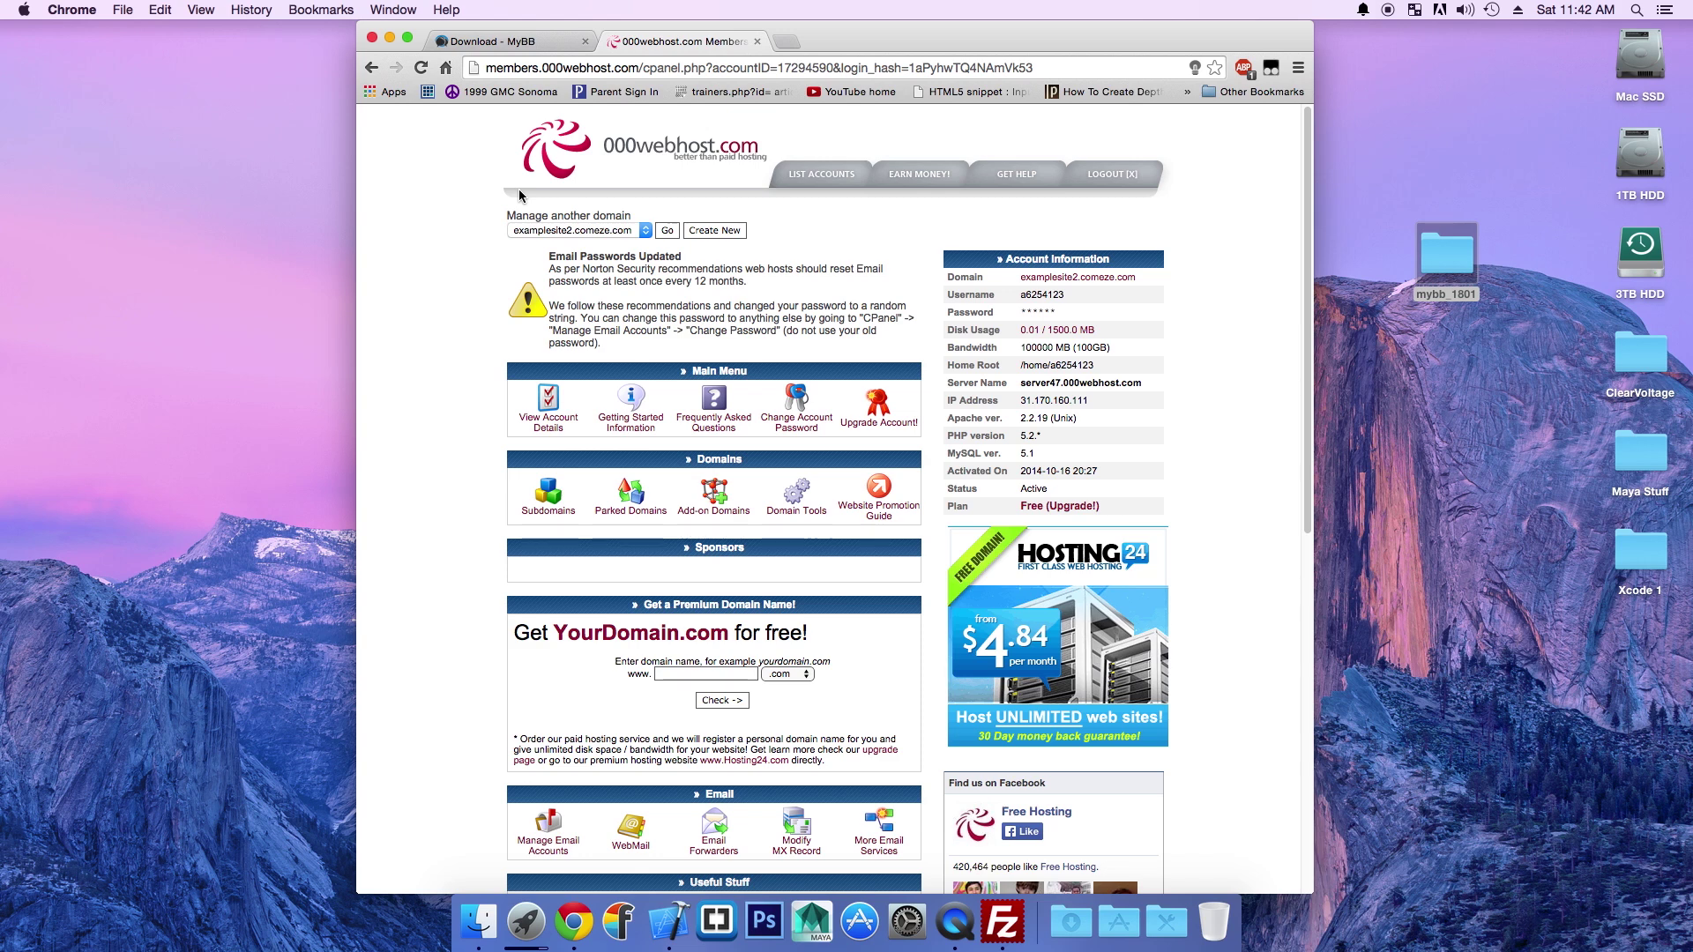
{"action": "left_click", "coordinate": [785, 41]}
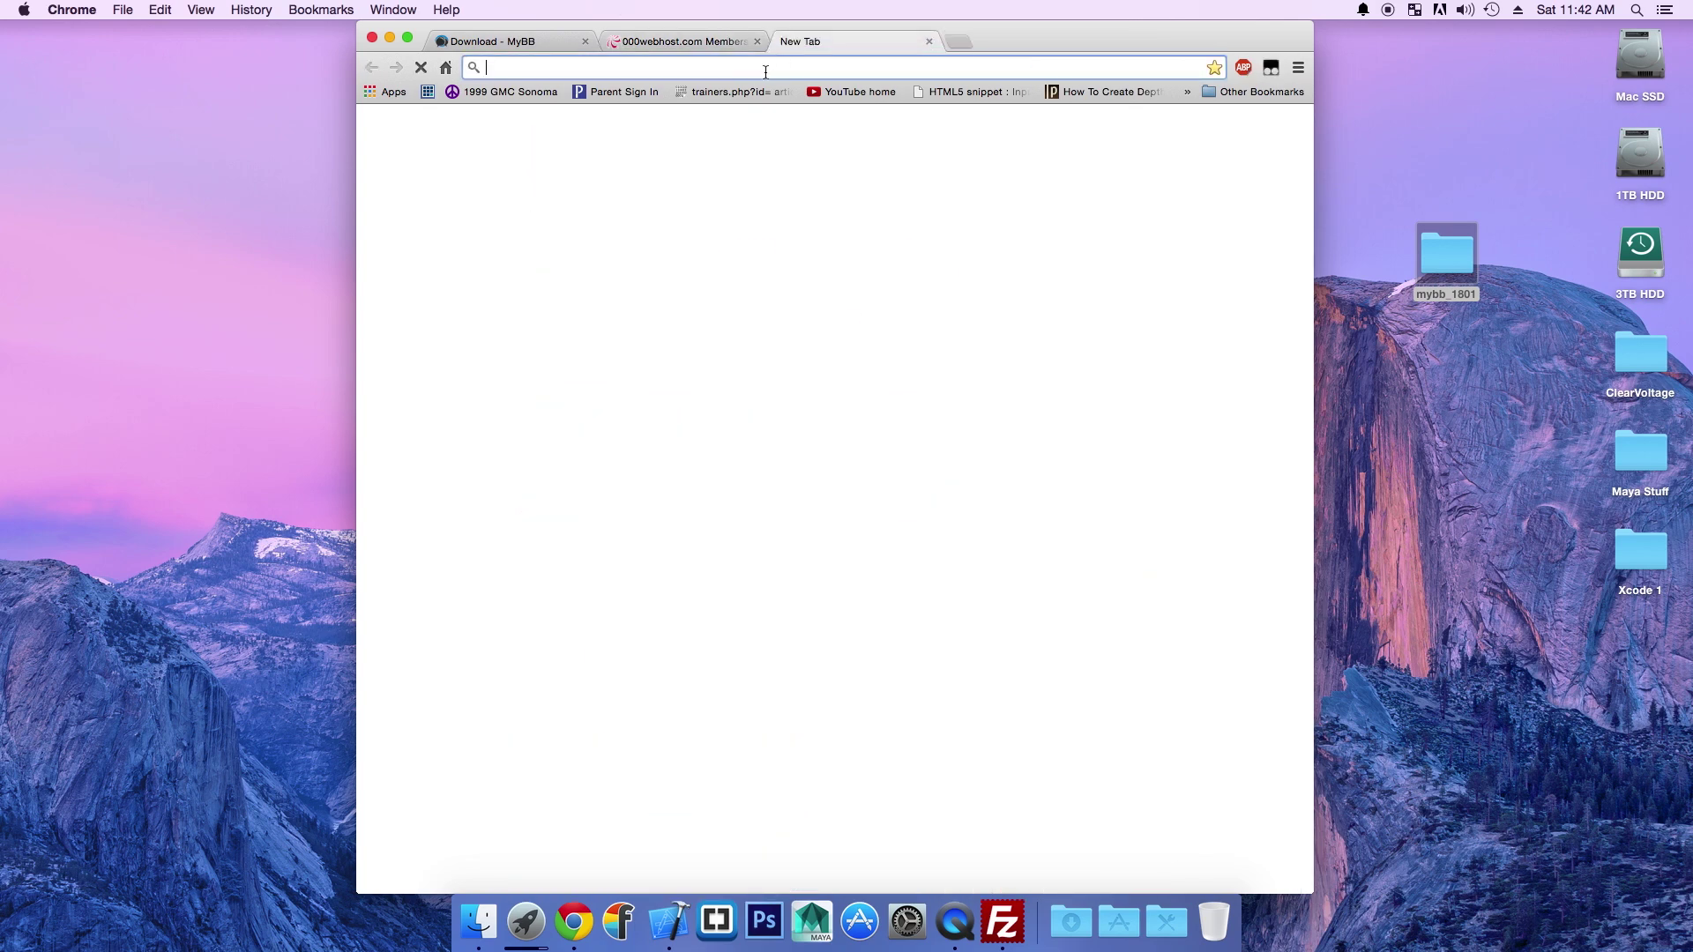
Step: Visit hostgator.com, scroll through its hosting plans, then close that tab
{"action": "type", "text": "hostg"}
{"action": "key", "text": "Return"}
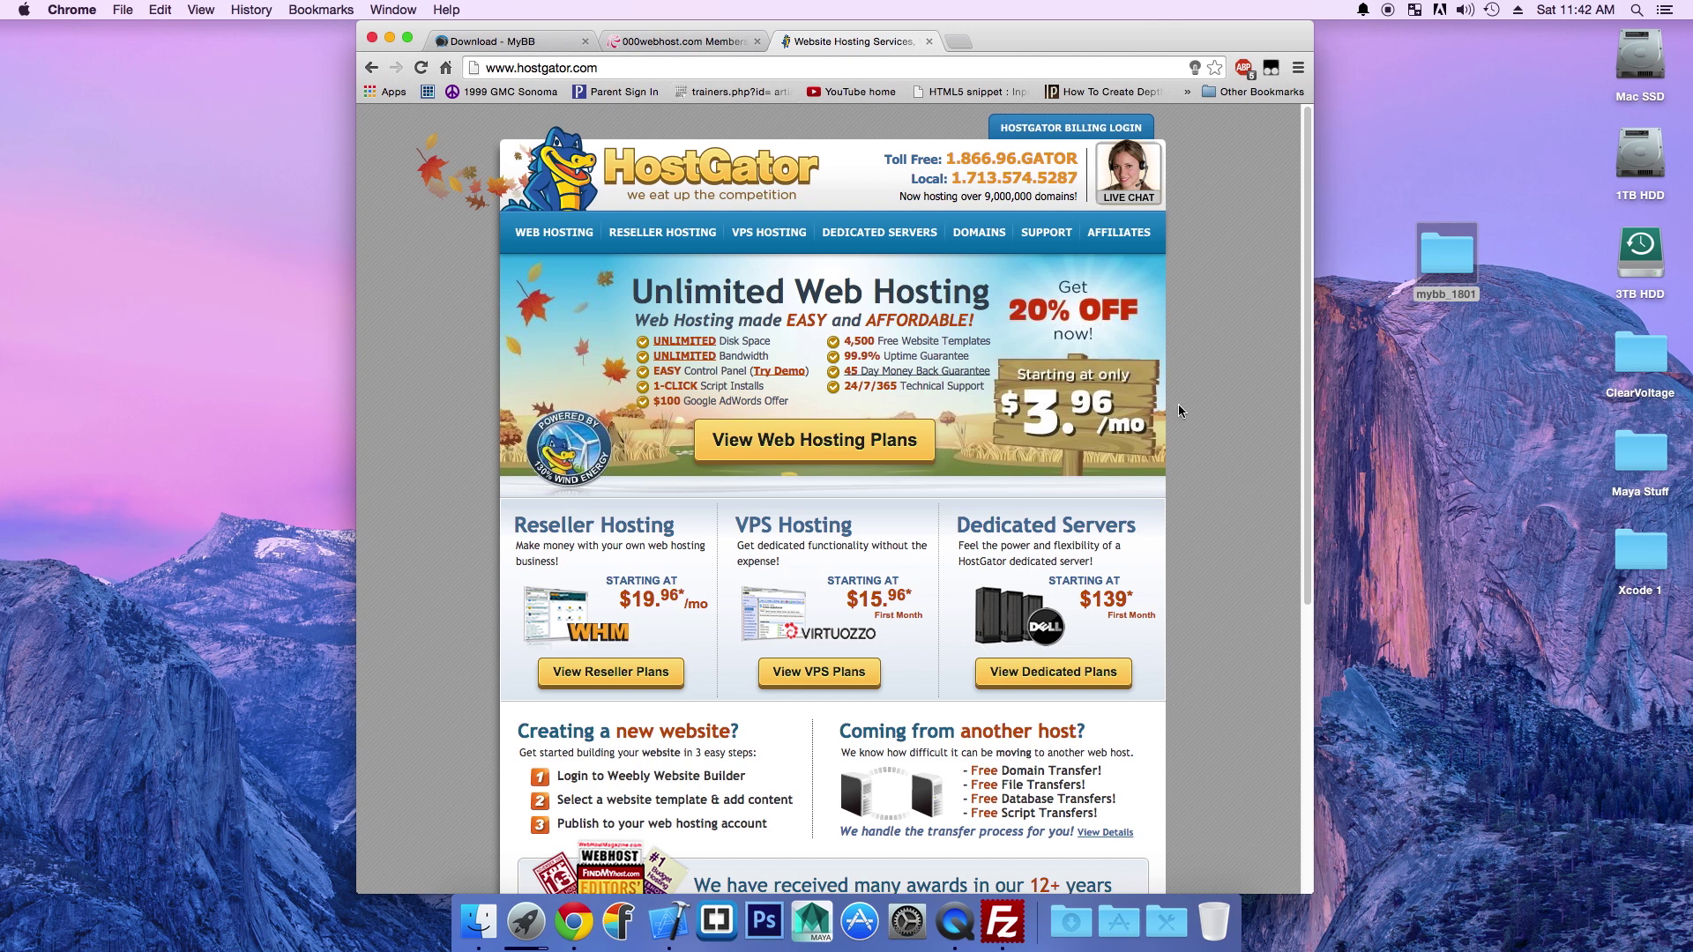
{"action": "scroll", "coordinate": [435, 409], "scroll_direction": "down", "scroll_amount": 4}
{"action": "scroll", "coordinate": [436, 410], "scroll_direction": "up", "scroll_amount": 4}
{"action": "left_click", "coordinate": [929, 42]}
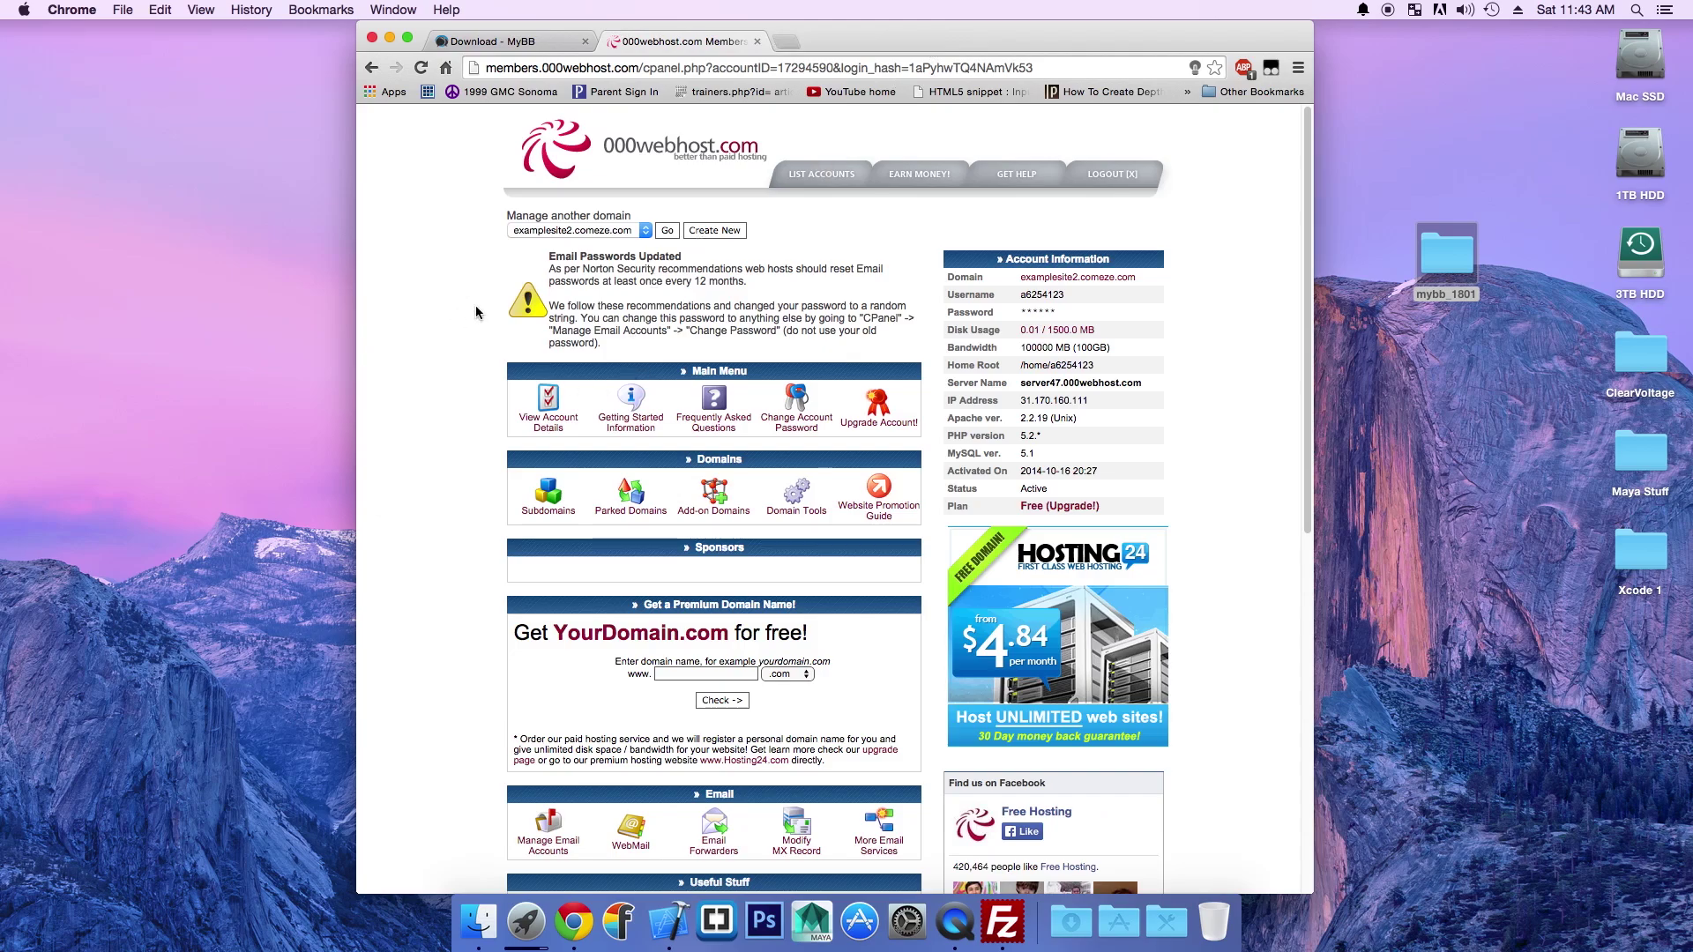
Step: On 000webhost's MySQL page, enter database name 'name' and user name 'user'
{"action": "scroll", "coordinate": [480, 353], "scroll_direction": "down", "scroll_amount": 5}
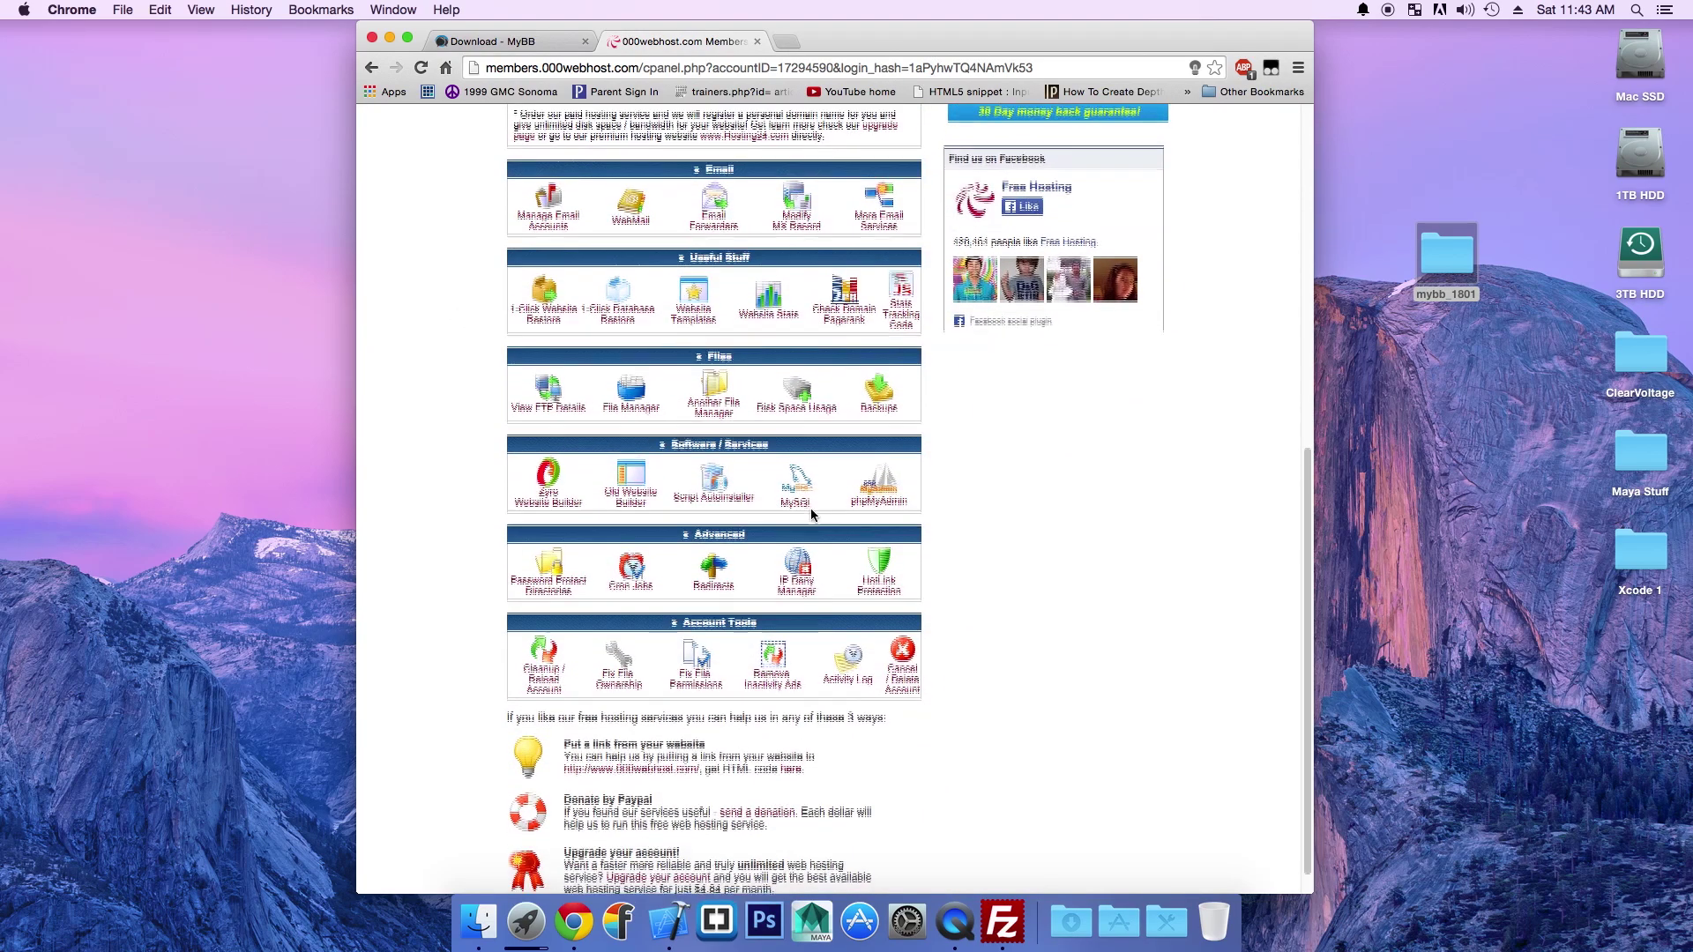
{"action": "left_click", "coordinate": [802, 502]}
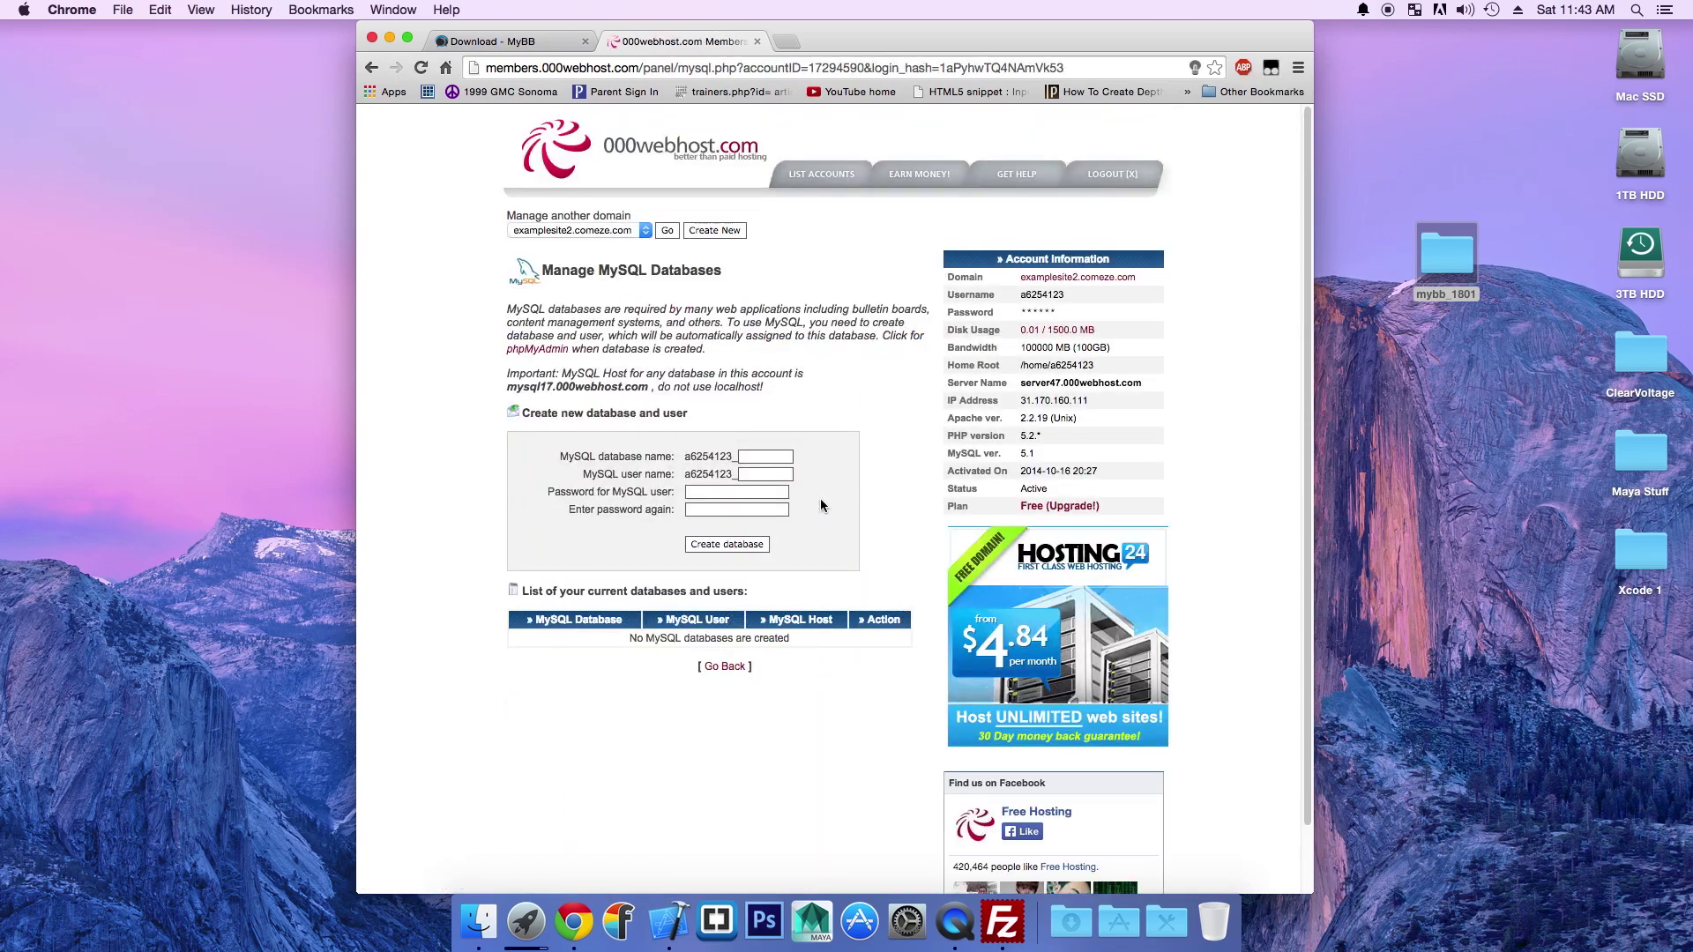
{"action": "left_click", "coordinate": [751, 457]}
{"action": "left_click", "coordinate": [765, 457]}
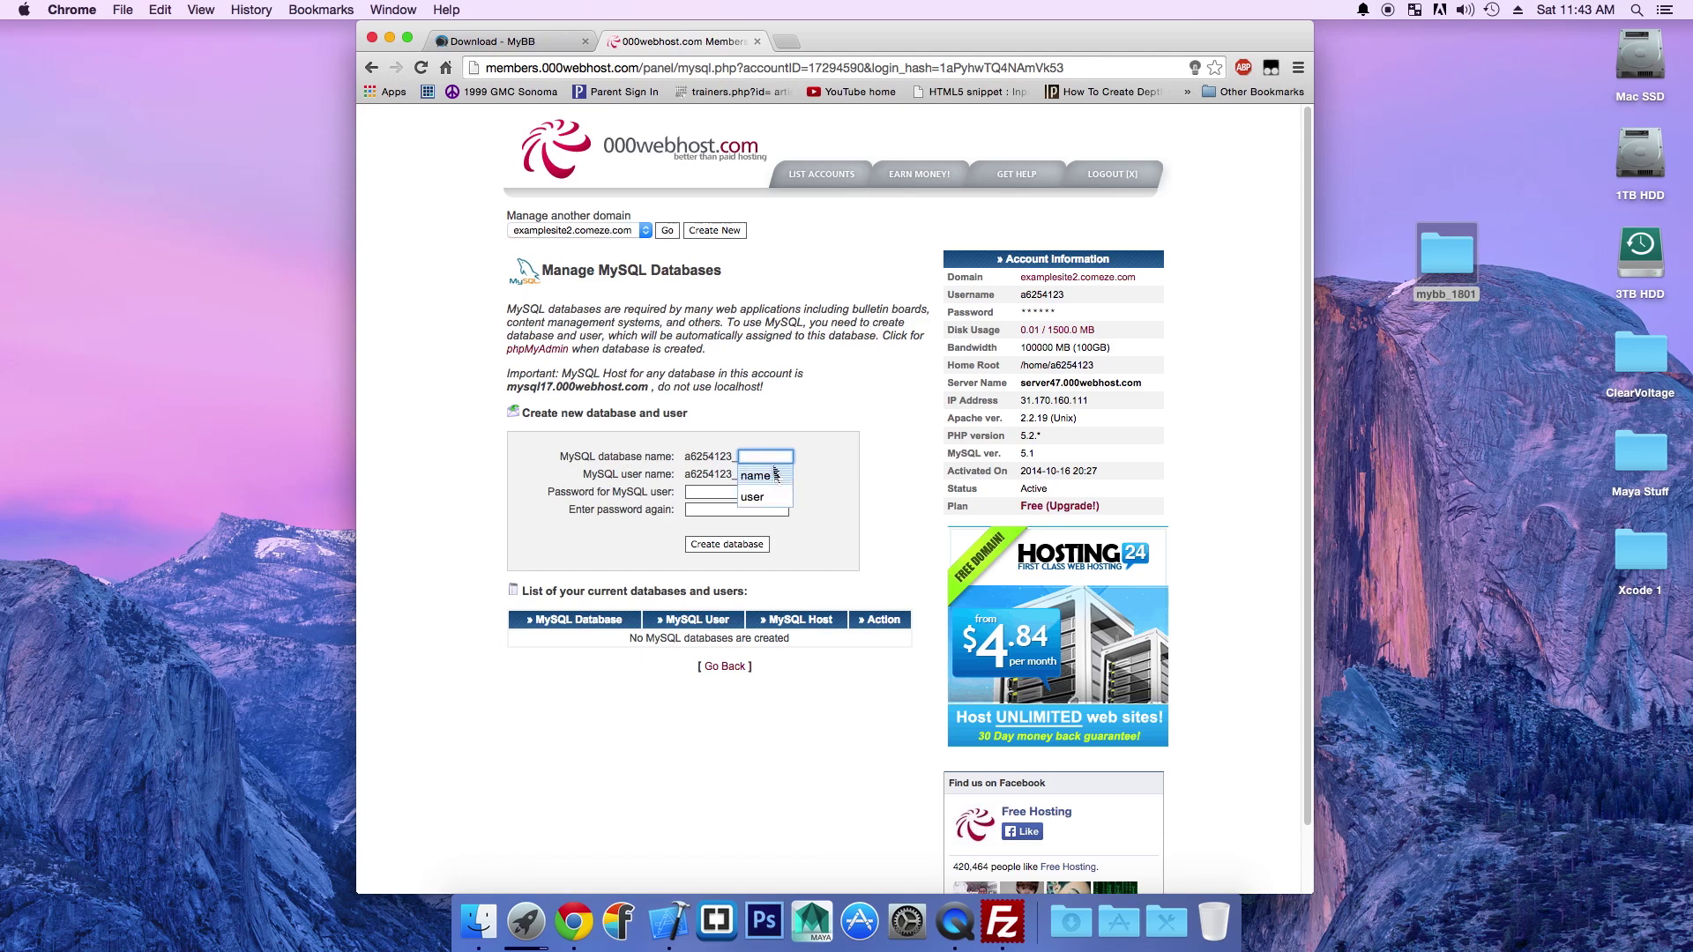
{"action": "left_click", "coordinate": [754, 476]}
{"action": "left_click", "coordinate": [760, 476]}
{"action": "left_click", "coordinate": [760, 476]}
Step: Enter and confirm the database user's password, then submit the form to create the database
{"action": "left_click", "coordinate": [739, 493]}
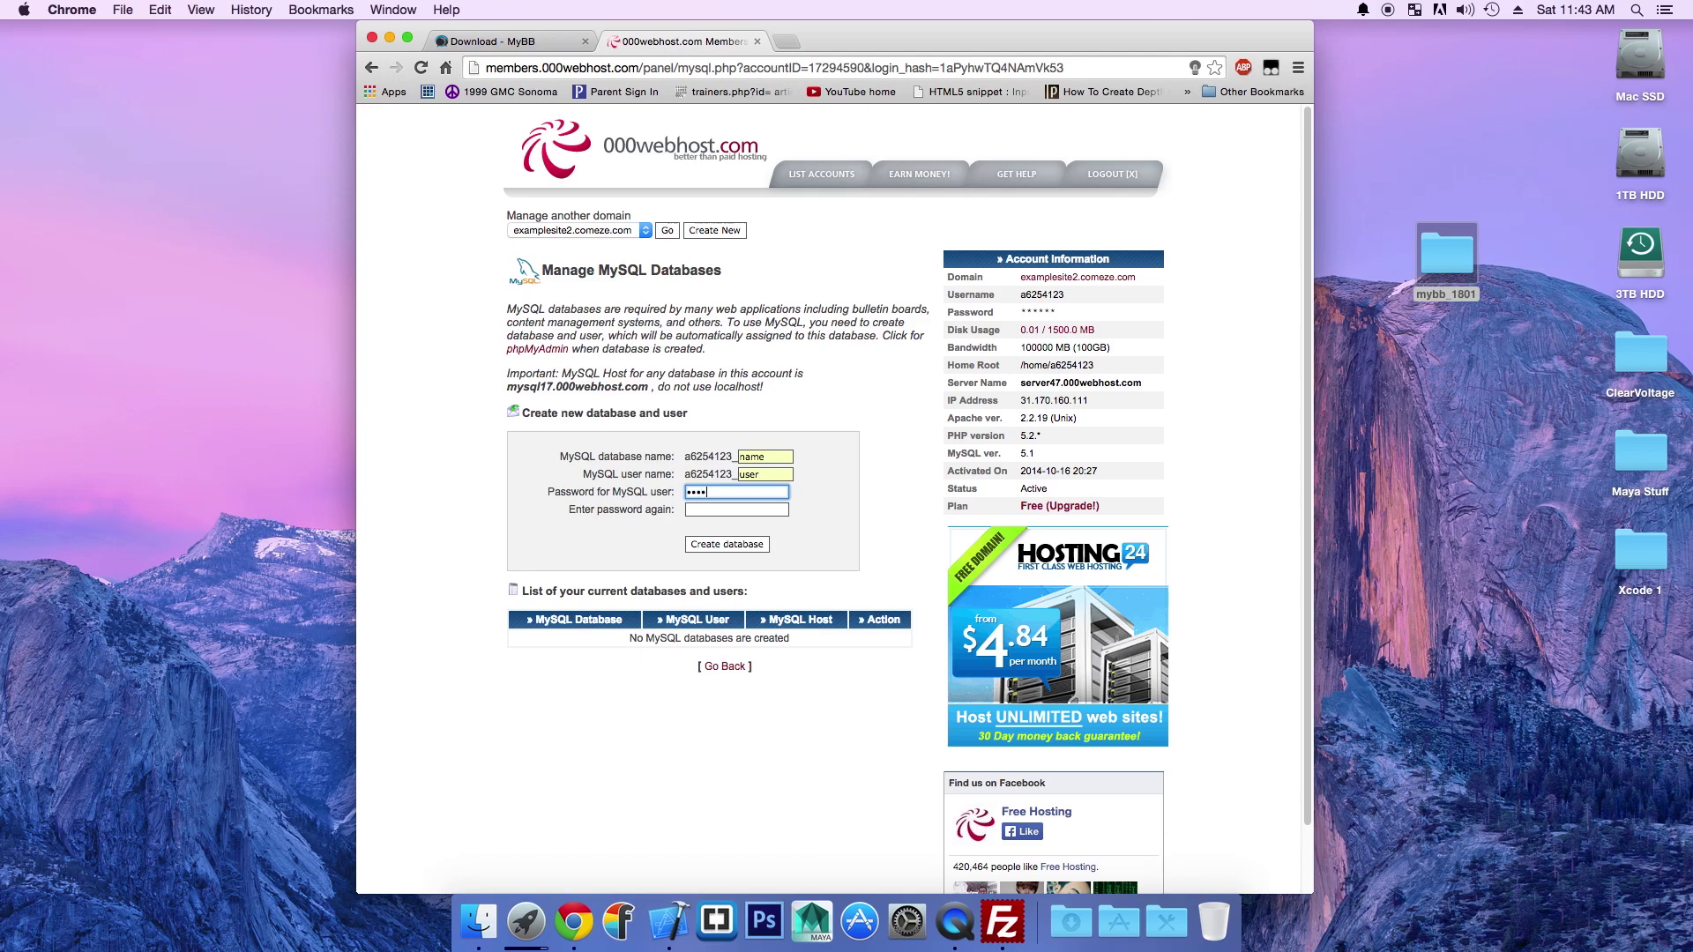
{"action": "type", "text": "***"}
{"action": "key", "text": "BackSpace"}
{"action": "key", "text": "BackSpace"}
{"action": "key", "text": "BackSpace"}
{"action": "key", "text": "BackSpace"}
{"action": "key", "text": "BackSpace"}
{"action": "key", "text": "BackSpace"}
{"action": "key", "text": "BackSpace"}
{"action": "key", "text": "BackSpace"}
{"action": "key", "text": "BackSpace"}
{"action": "key", "text": "BackSpace"}
{"action": "type", "text": "********"}
{"action": "key", "text": "Tab"}
{"action": "type", "text": "********"}
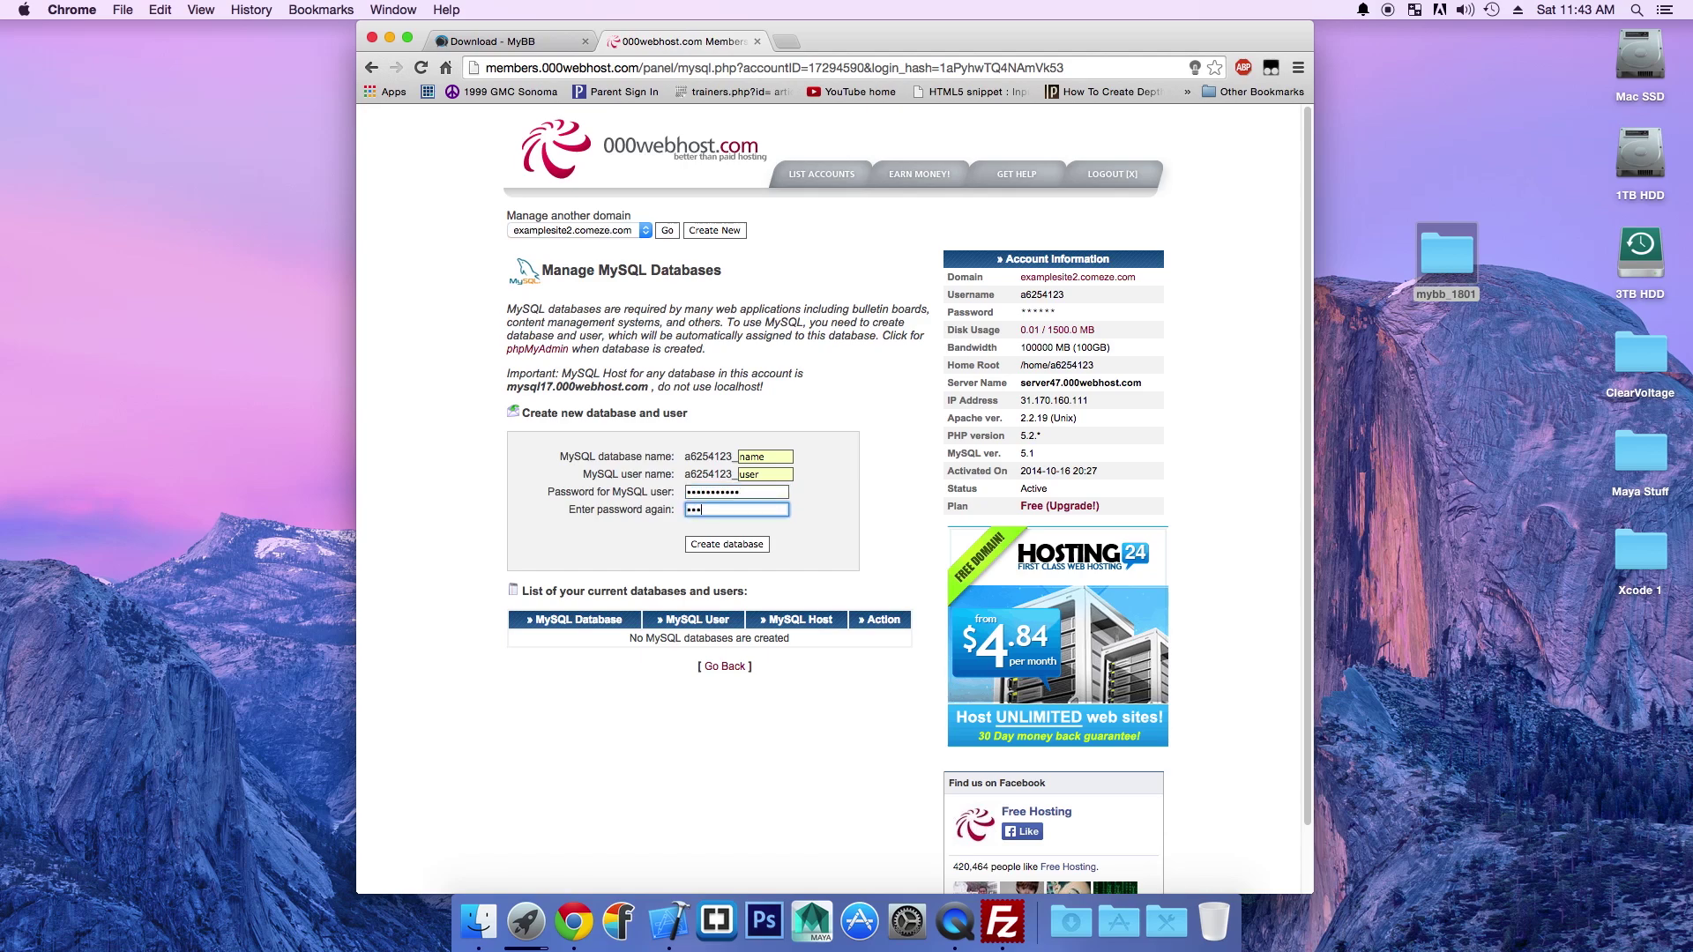
{"action": "type", "text": "***"}
{"action": "left_click", "coordinate": [735, 545]}
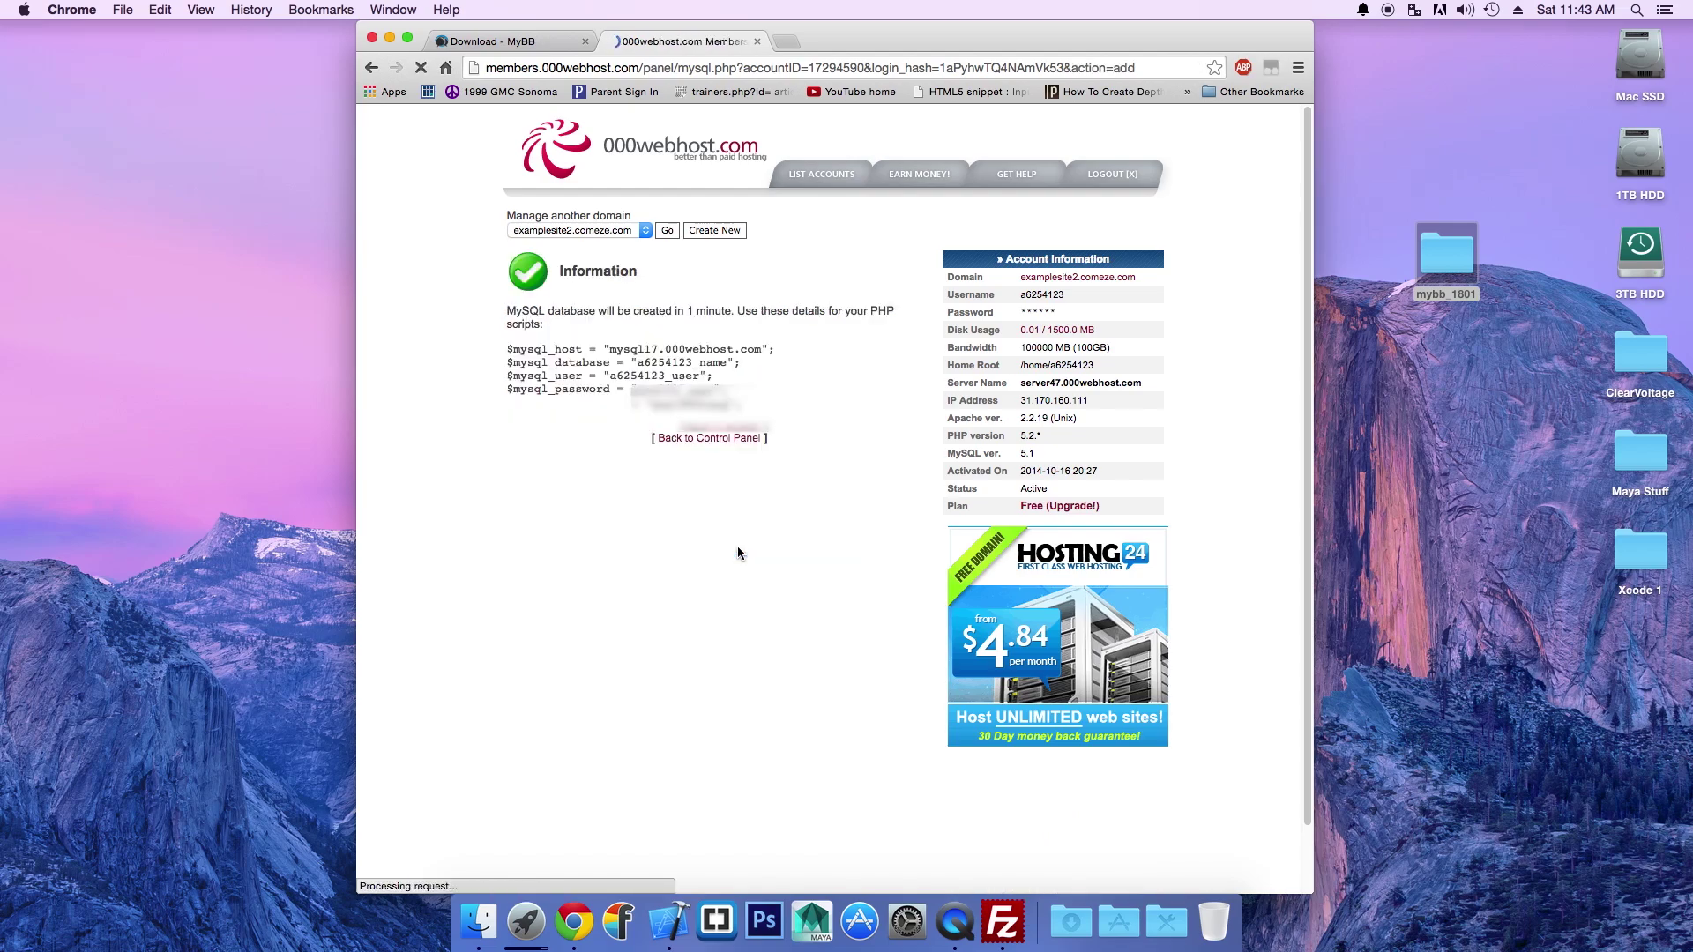
Step: Go back to the control panel and open the FTP details for examplesite2.comeze.com
{"action": "left_click", "coordinate": [700, 469]}
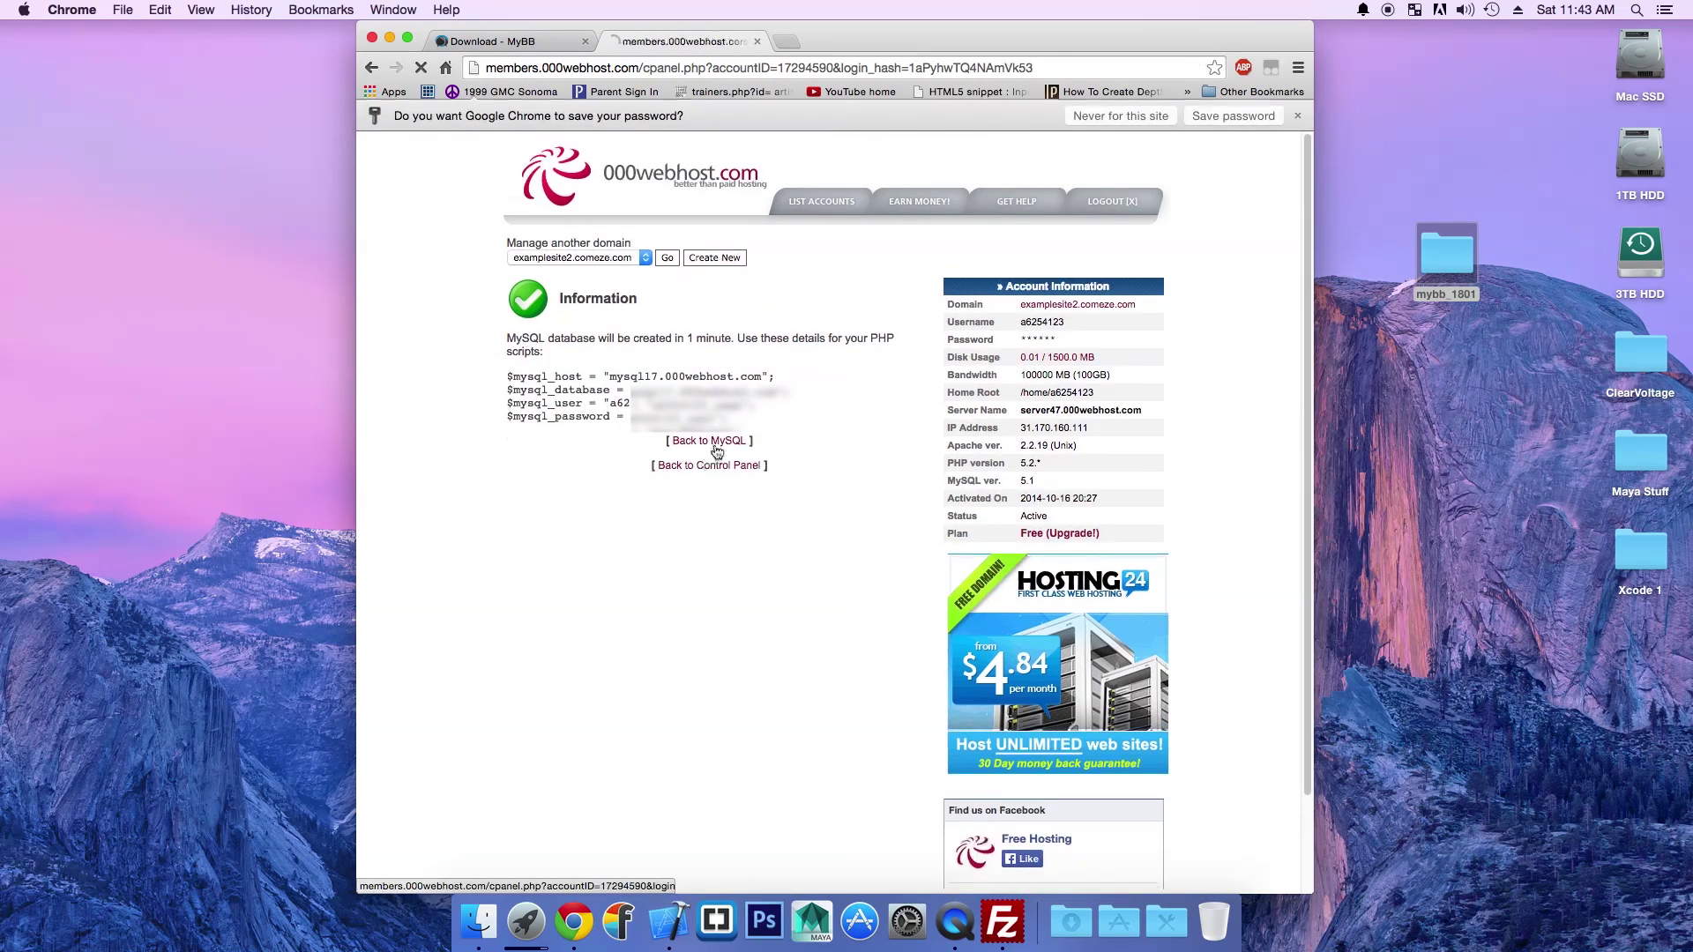
{"action": "scroll", "coordinate": [430, 410], "scroll_direction": "down", "scroll_amount": 2}
{"action": "scroll", "coordinate": [430, 410], "scroll_direction": "down", "scroll_amount": 5}
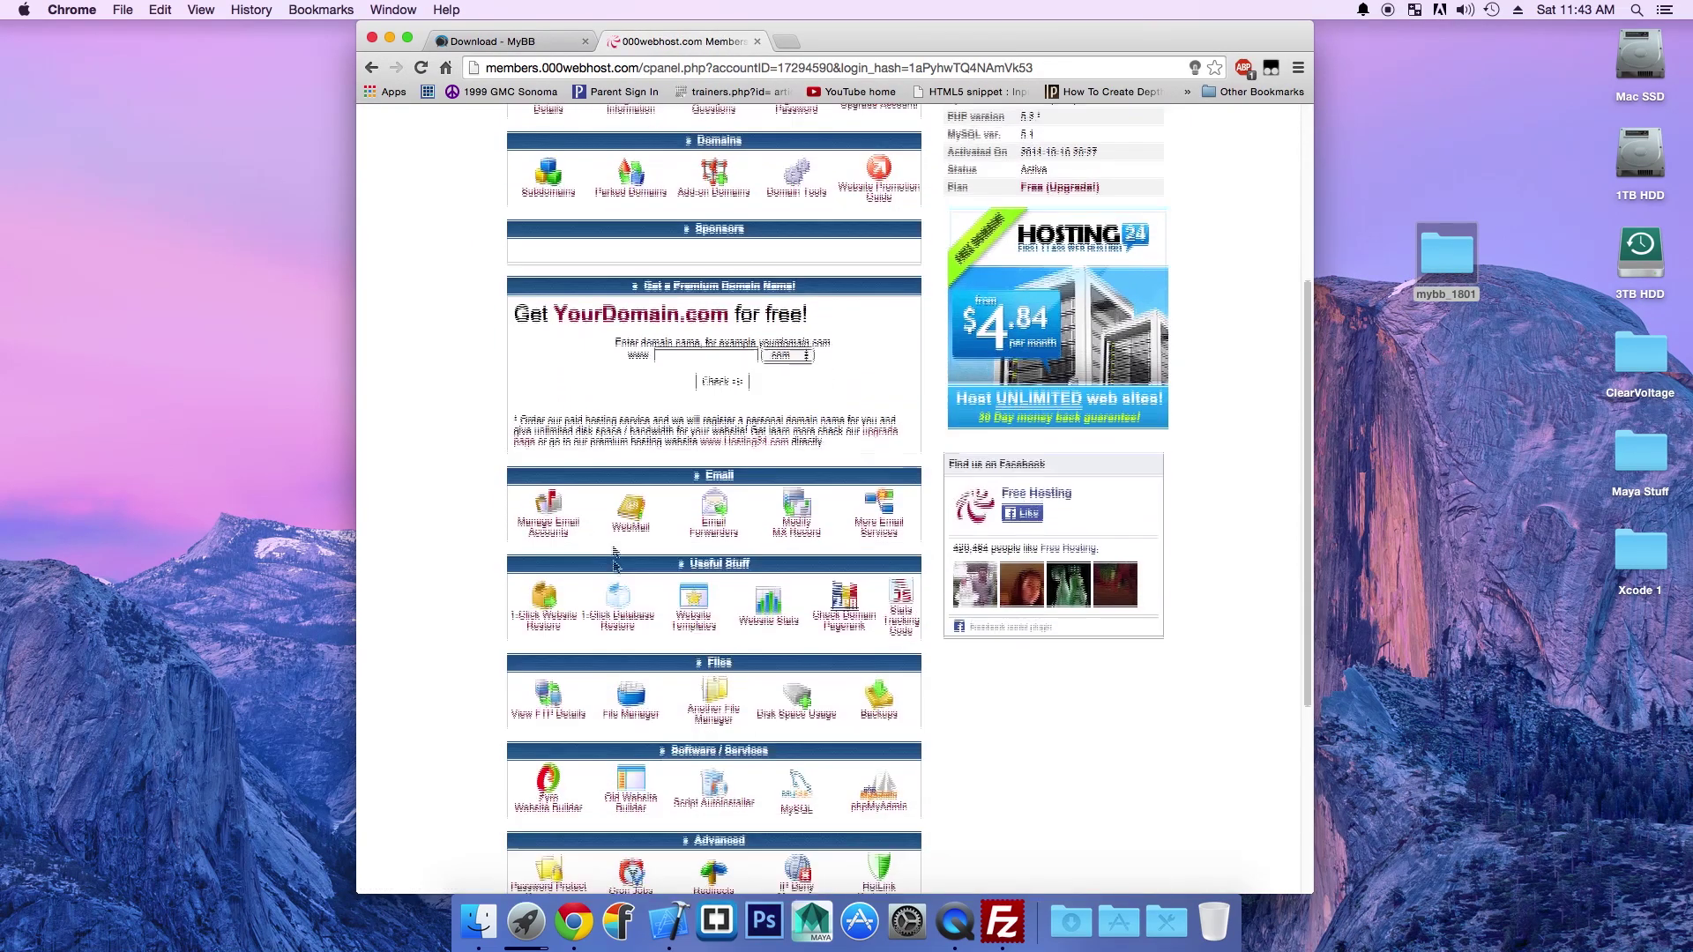
{"action": "left_click", "coordinate": [544, 632]}
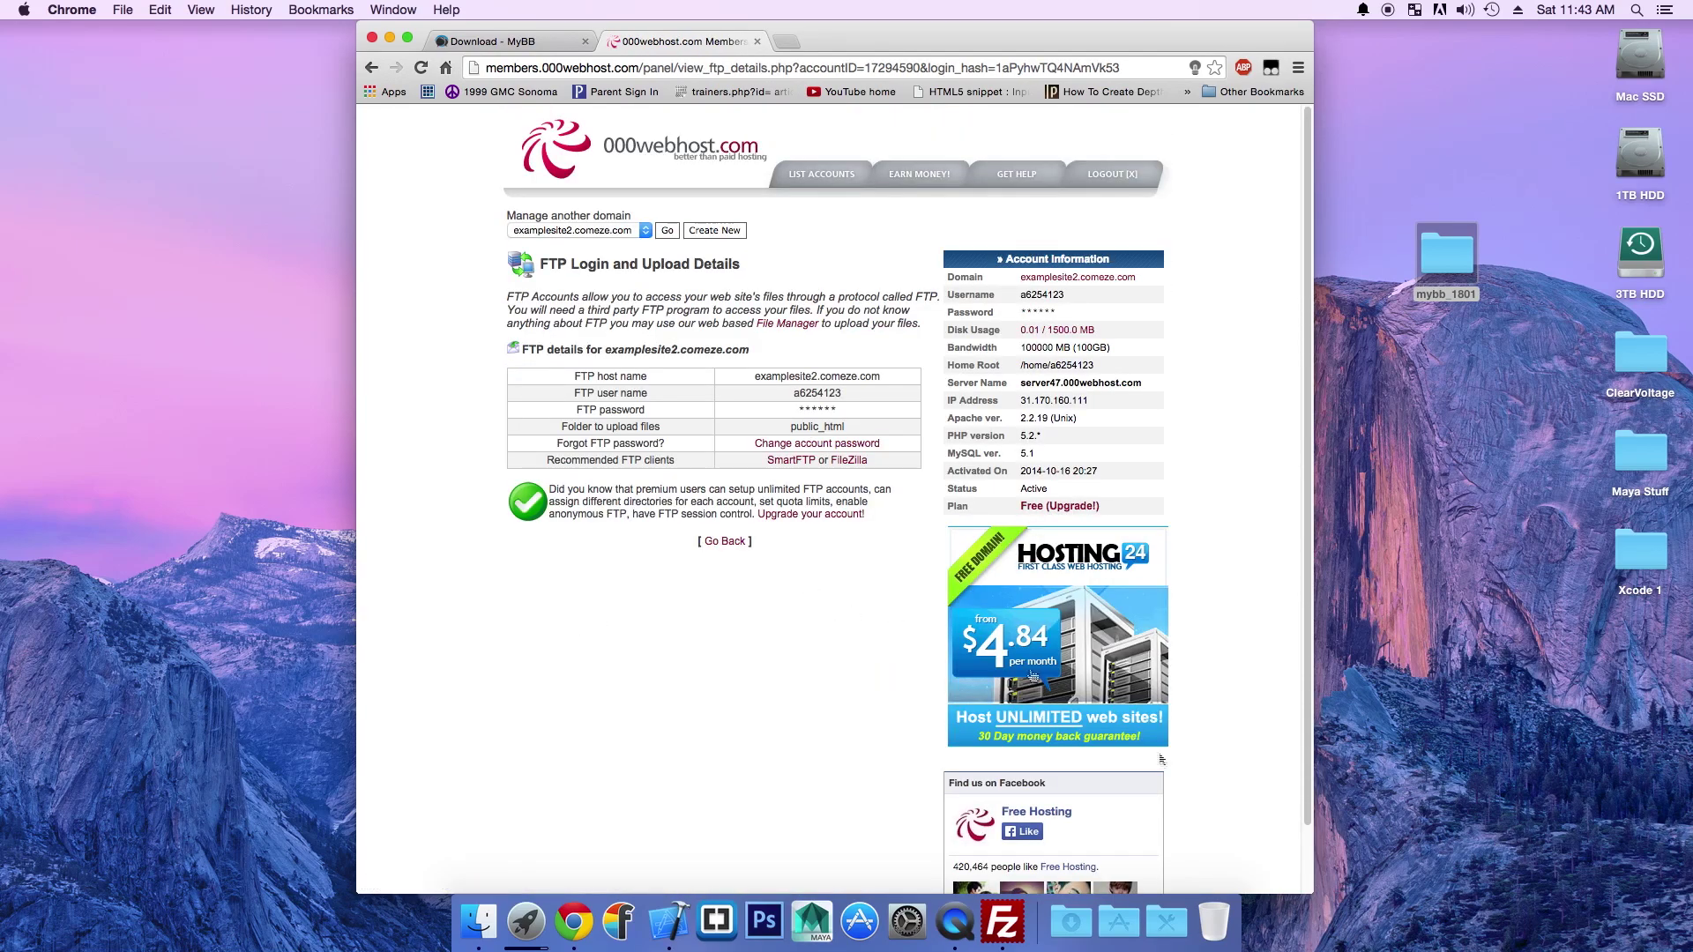
Step: Launch FileZilla and paste the FTP host examplesite2.comeze.com into its Host field
{"action": "left_click", "coordinate": [986, 919]}
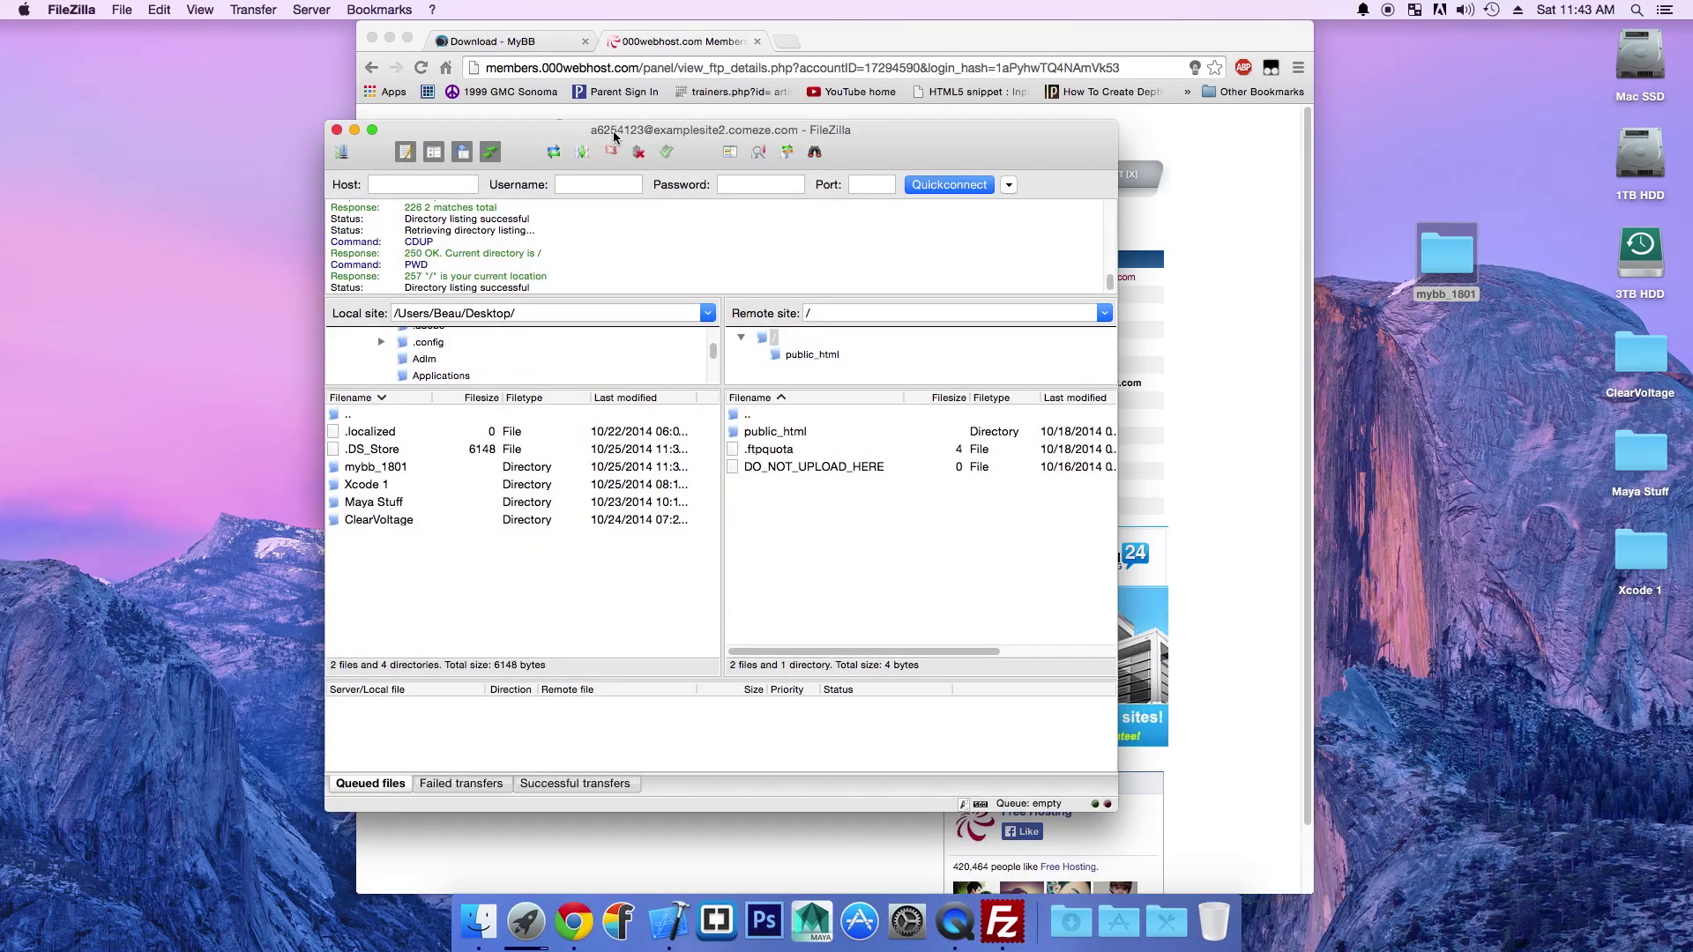
{"action": "left_click_drag", "start_coordinate": [617, 144], "coordinate": [1507, 167]}
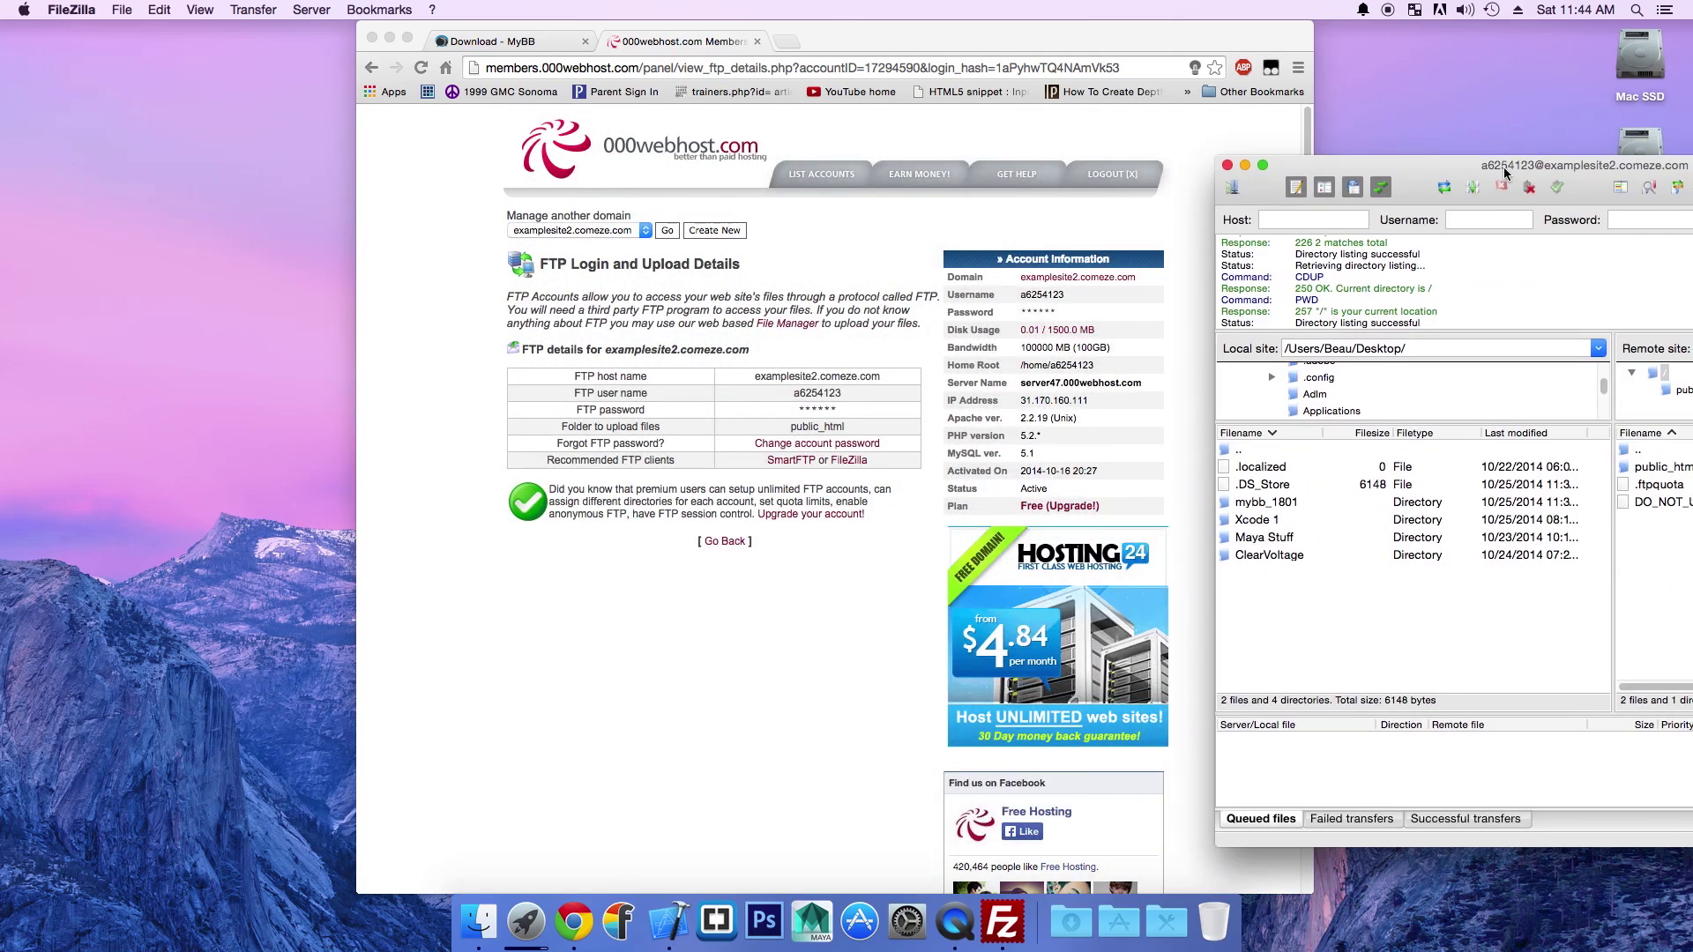
{"action": "left_click", "coordinate": [1302, 220]}
{"action": "left_click", "coordinate": [810, 379]}
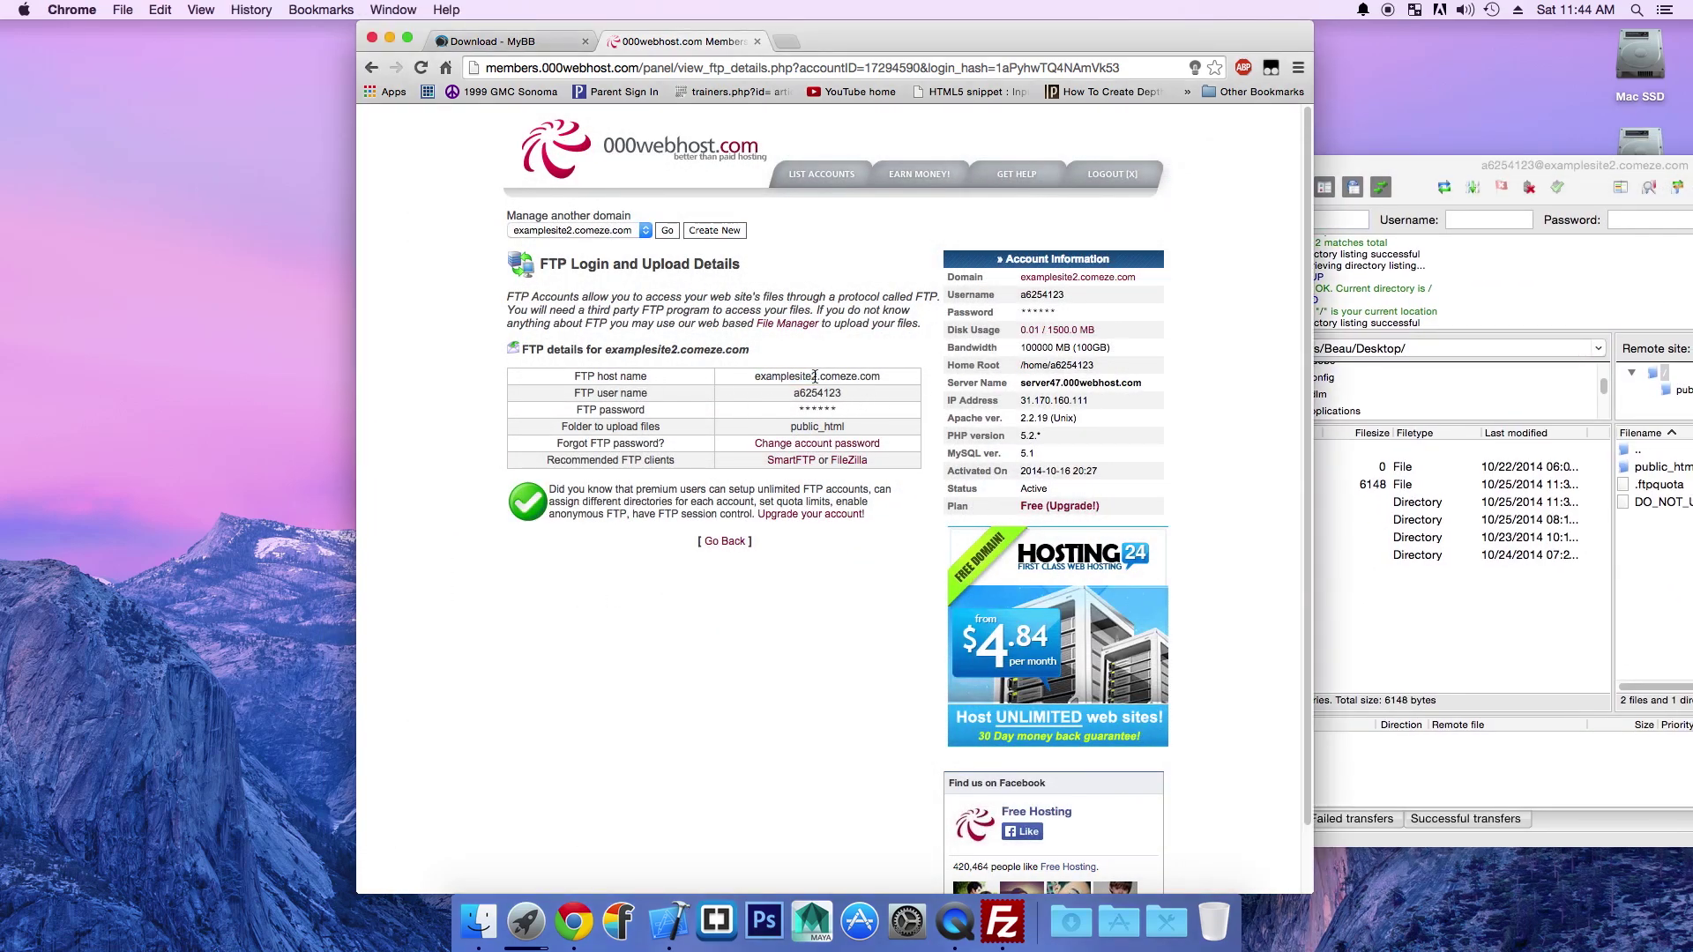
{"action": "triple_click", "coordinate": [810, 379]}
{"action": "right_click", "coordinate": [834, 385]}
{"action": "left_click", "coordinate": [834, 384]}
{"action": "left_click", "coordinate": [1303, 222]}
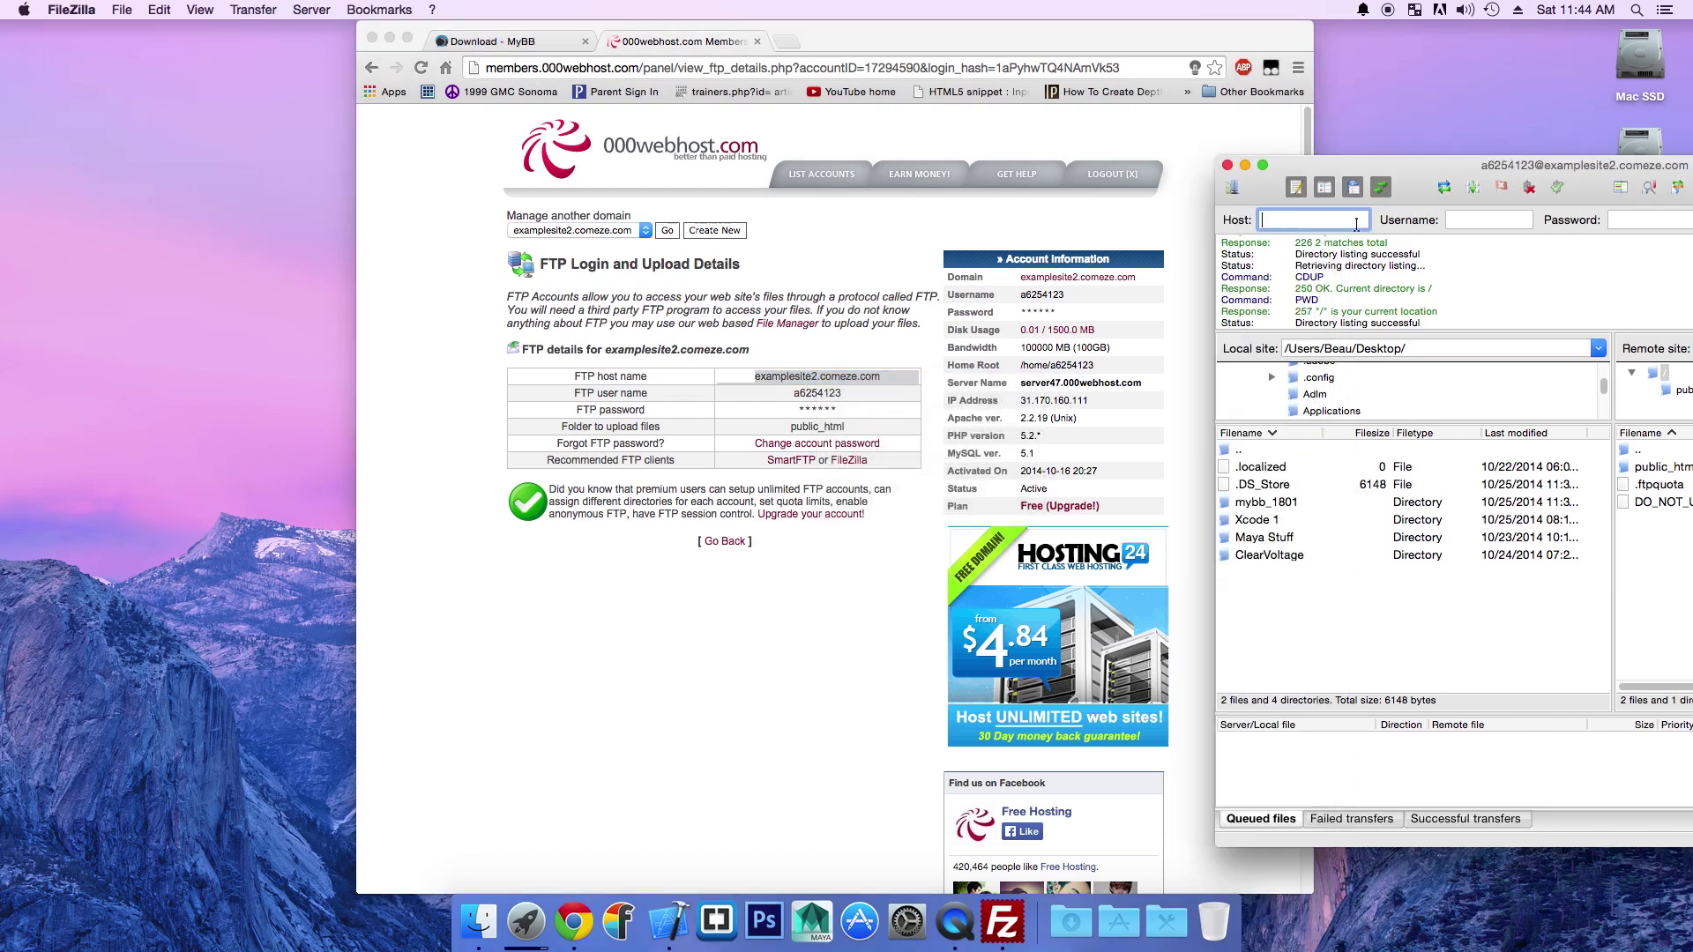
{"action": "right_click", "coordinate": [1307, 223]}
{"action": "left_click", "coordinate": [1339, 266]}
{"action": "right_click", "coordinate": [798, 381]}
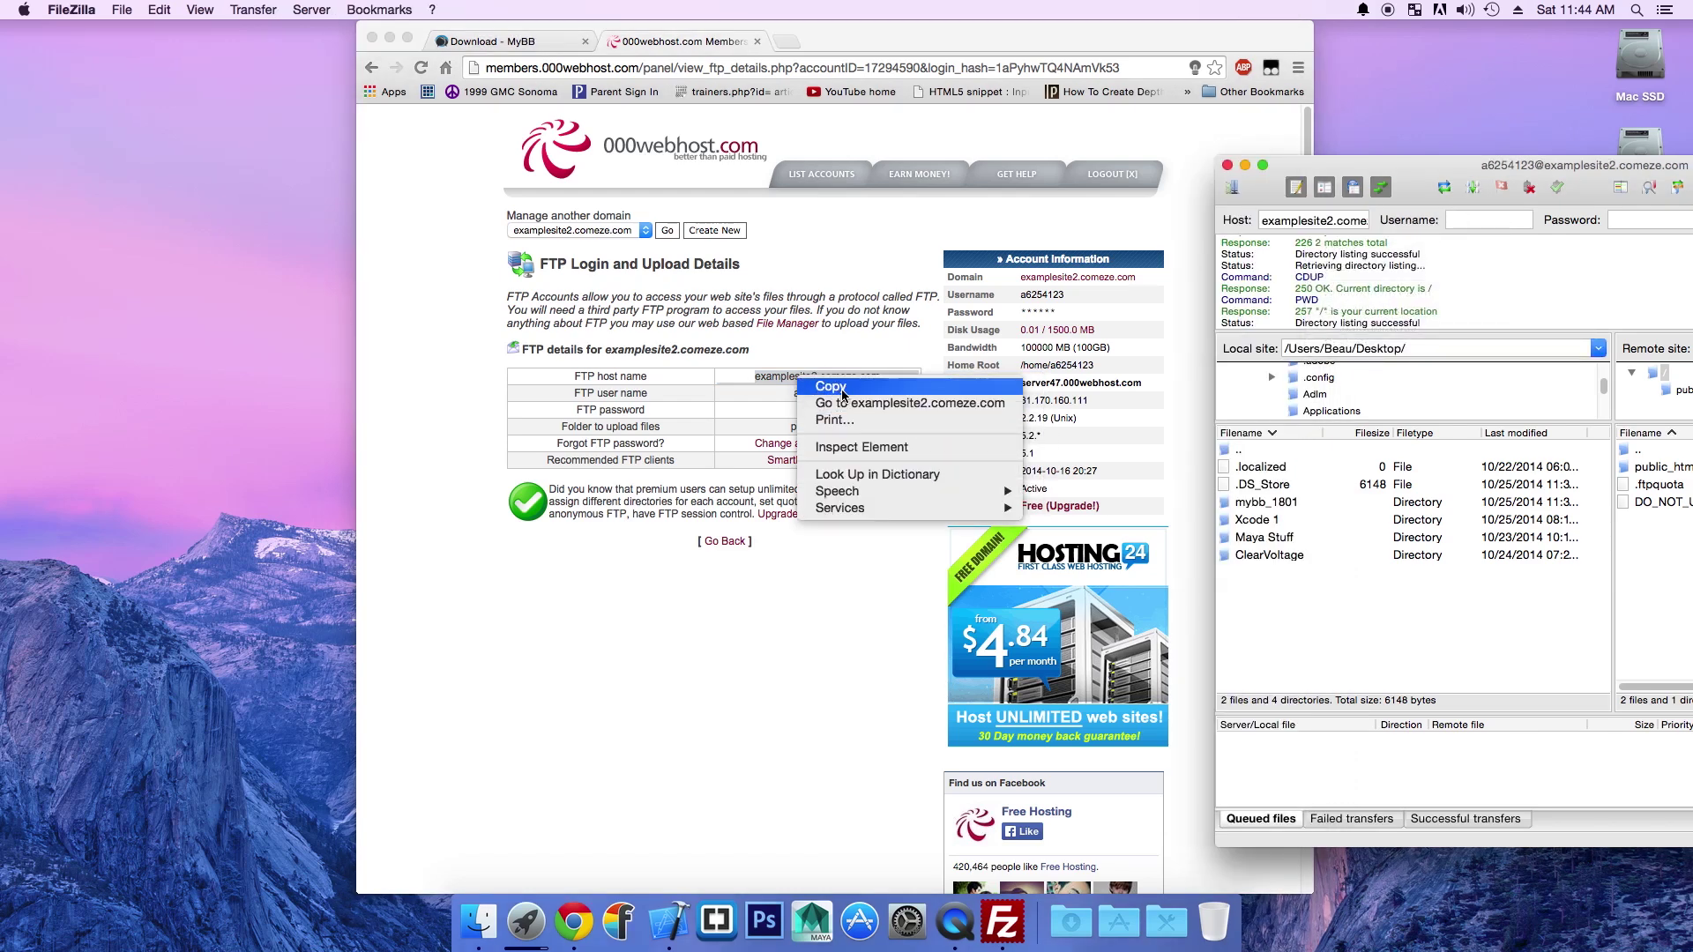
{"action": "left_click", "coordinate": [830, 386]}
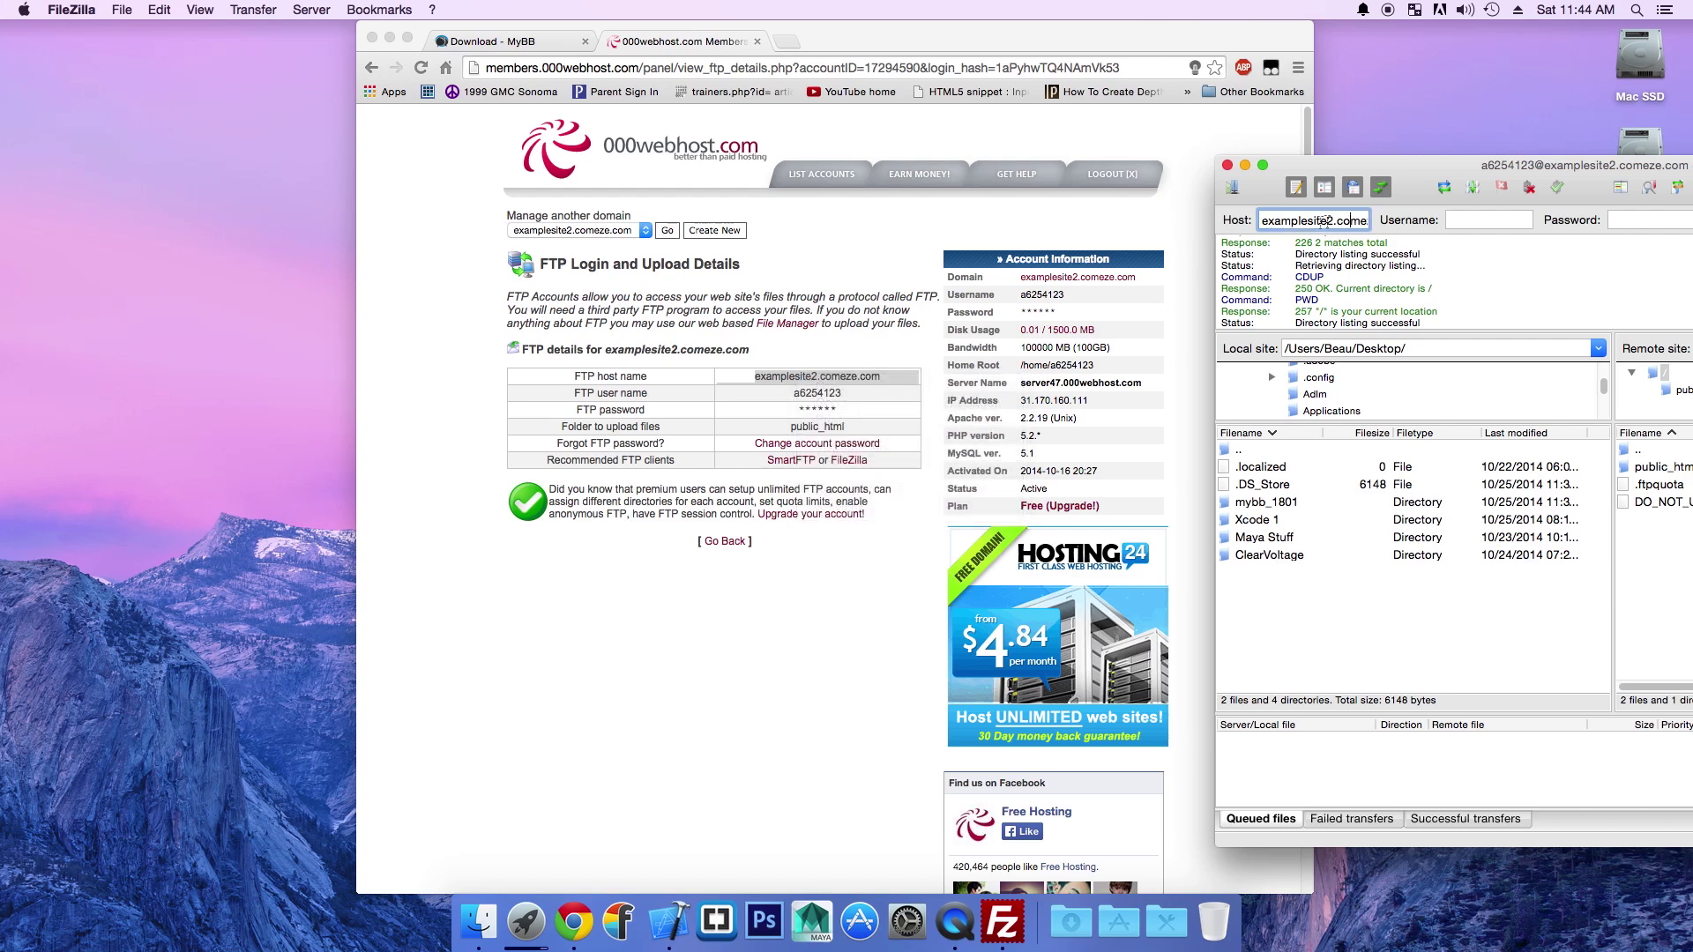
Step: Copy the FTP user name from the details page into FileZilla's Username field
{"action": "left_click", "coordinate": [1446, 221]}
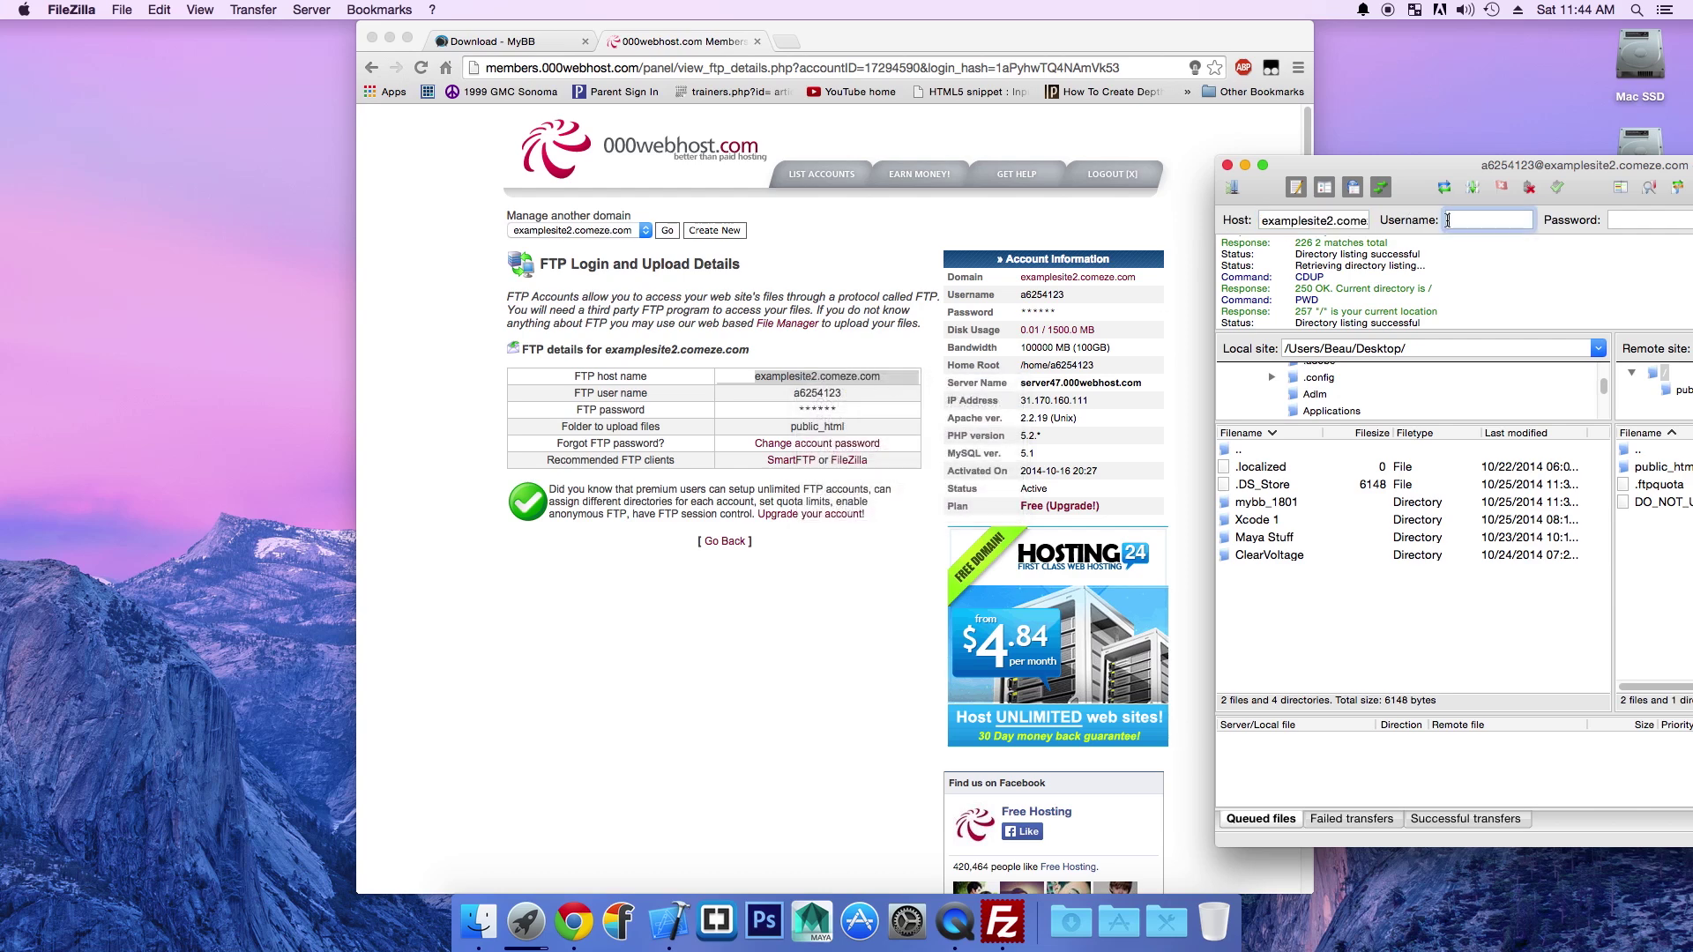
{"action": "left_click", "coordinate": [844, 396]}
{"action": "left_click_drag", "start_coordinate": [843, 395], "coordinate": [785, 398]}
{"action": "right_click", "coordinate": [812, 390]}
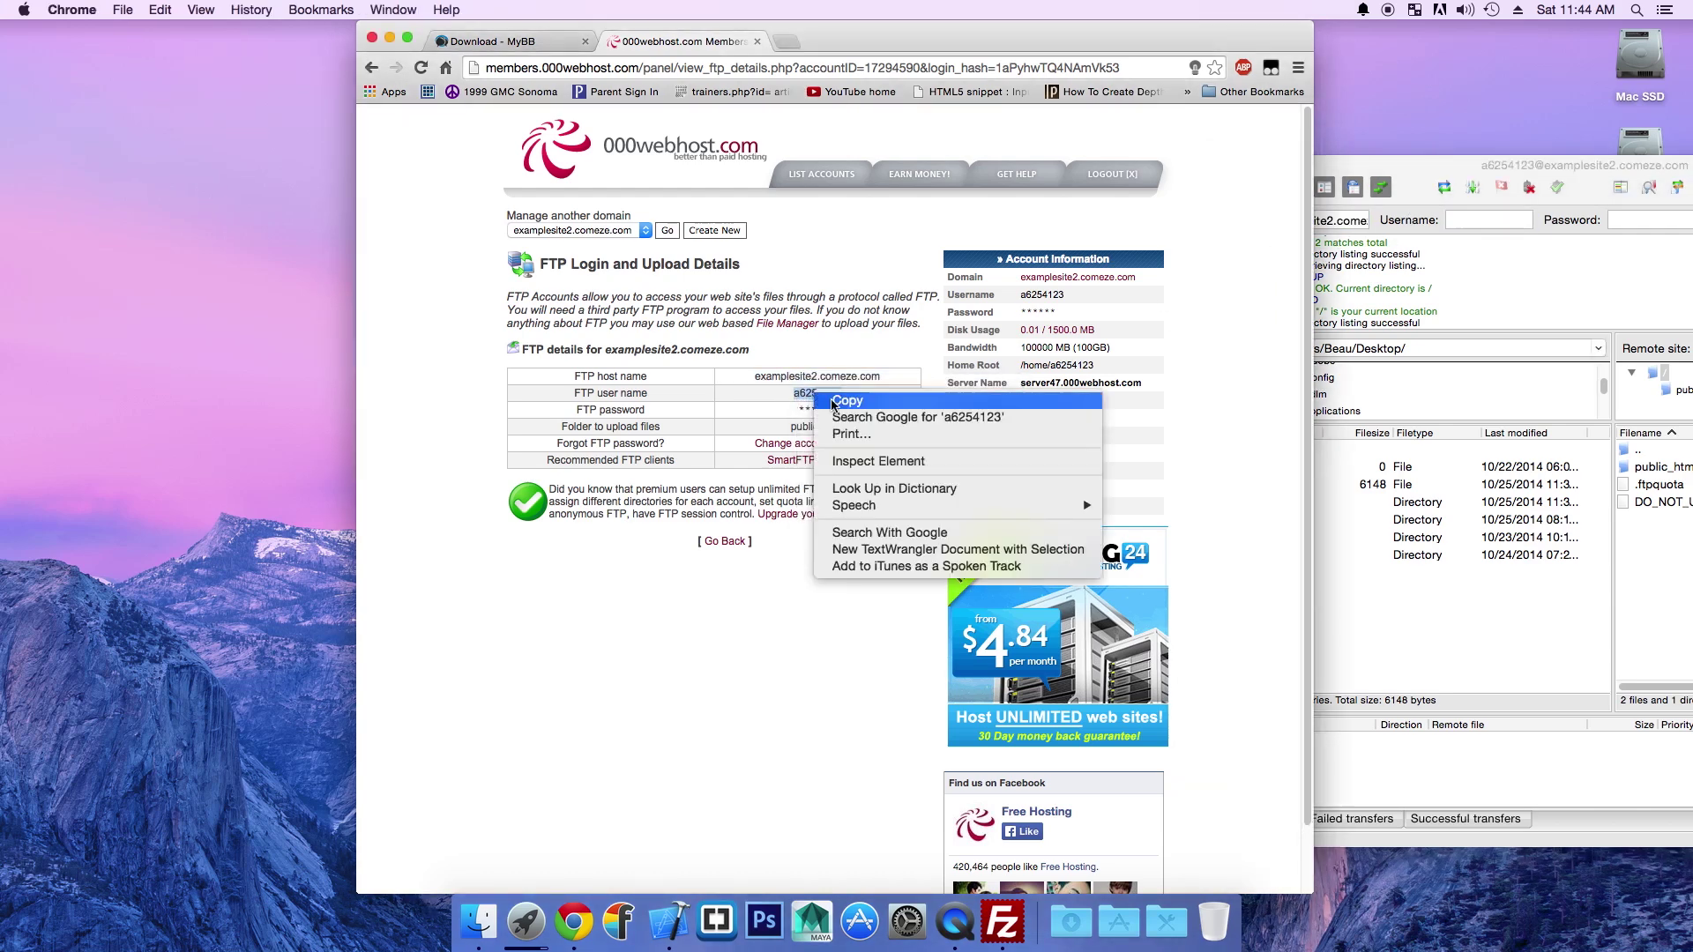
{"action": "left_click", "coordinate": [839, 395]}
{"action": "left_click", "coordinate": [1483, 219]}
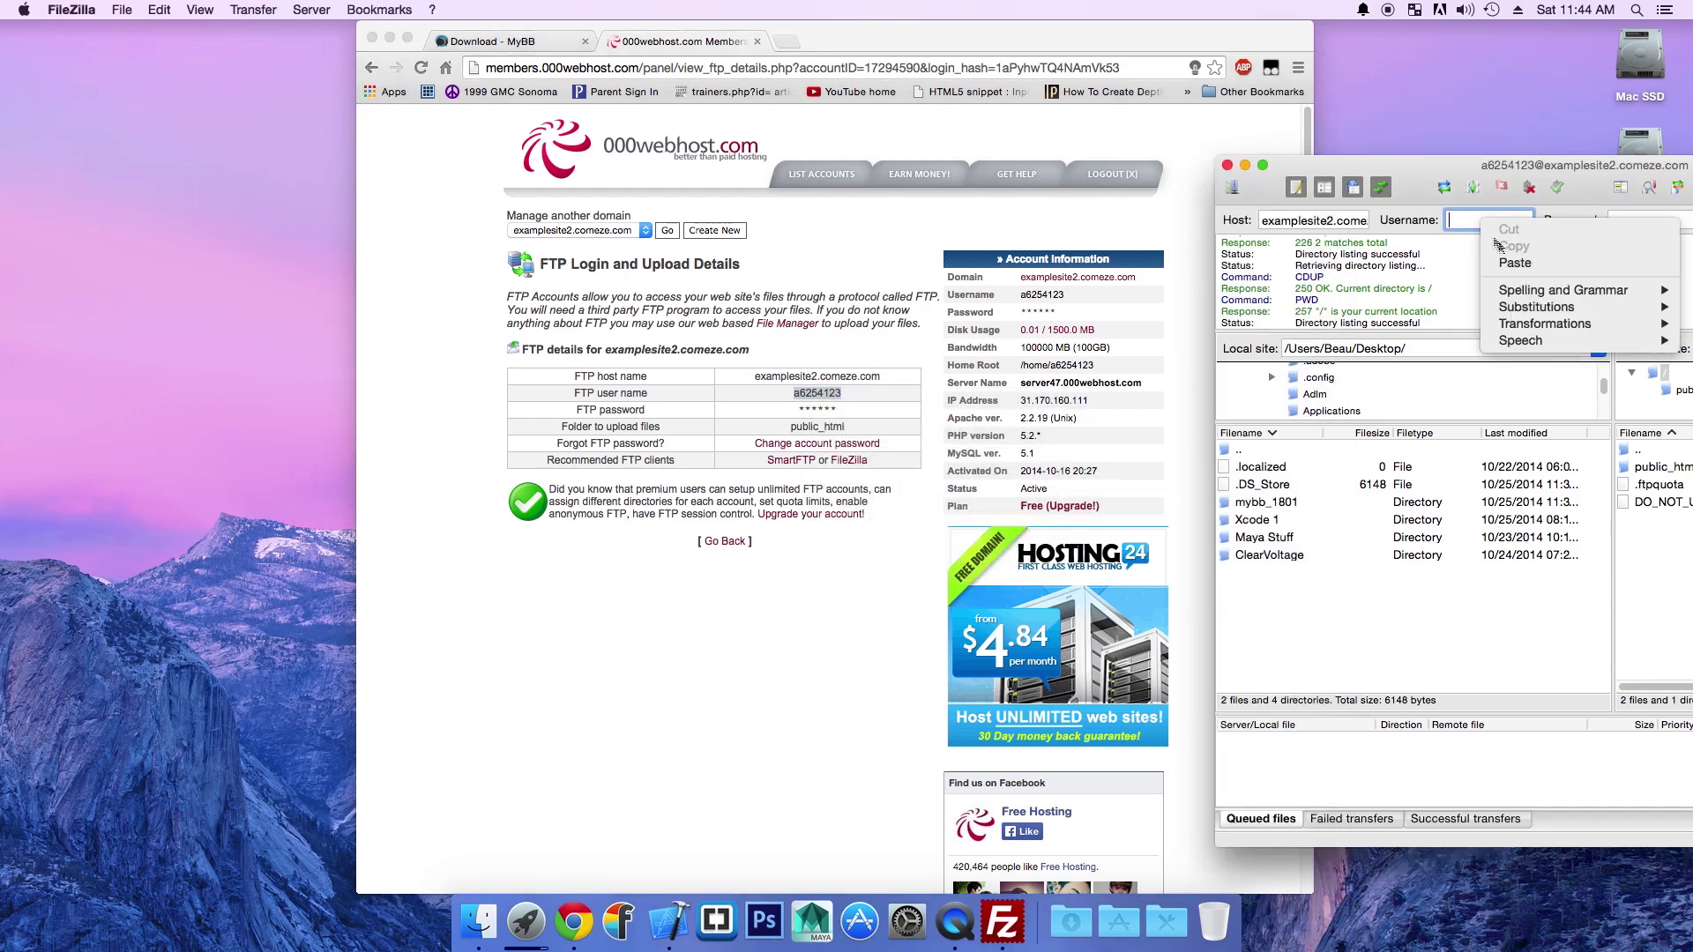
{"action": "left_click", "coordinate": [1514, 262]}
{"action": "left_click_drag", "start_coordinate": [1581, 170], "coordinate": [1295, 192]}
Step: Enter the FTP password and Quickconnect, opening the connection in a new tab
{"action": "left_click", "coordinate": [1385, 251]}
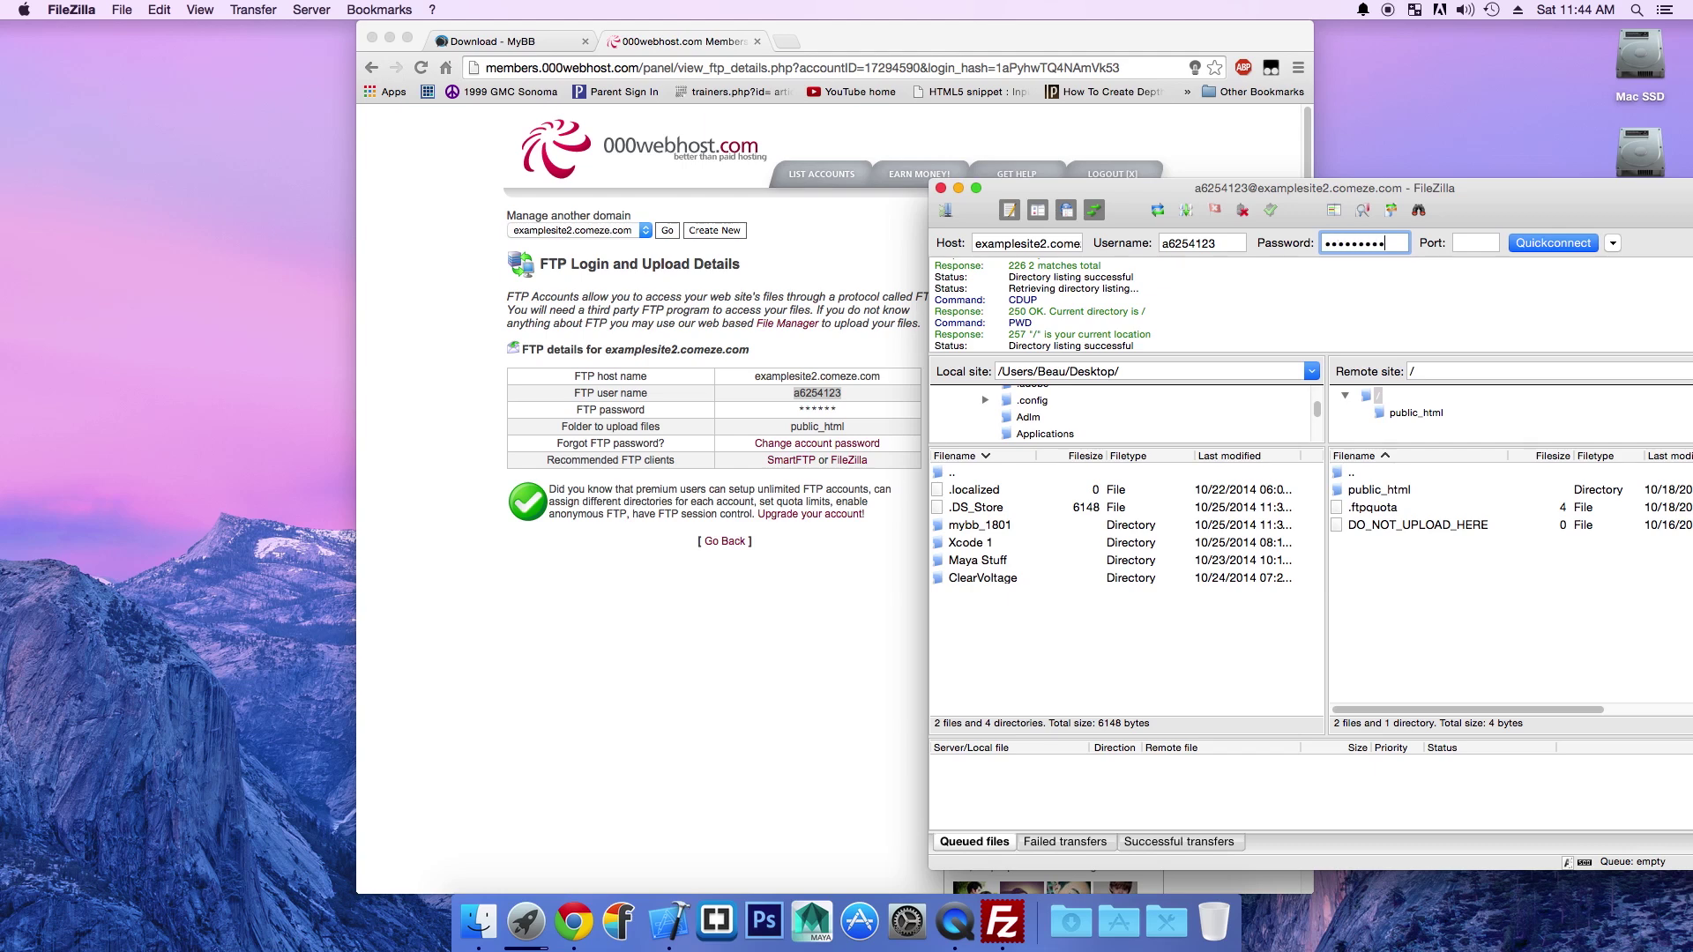
{"action": "left_click", "coordinate": [1475, 243]}
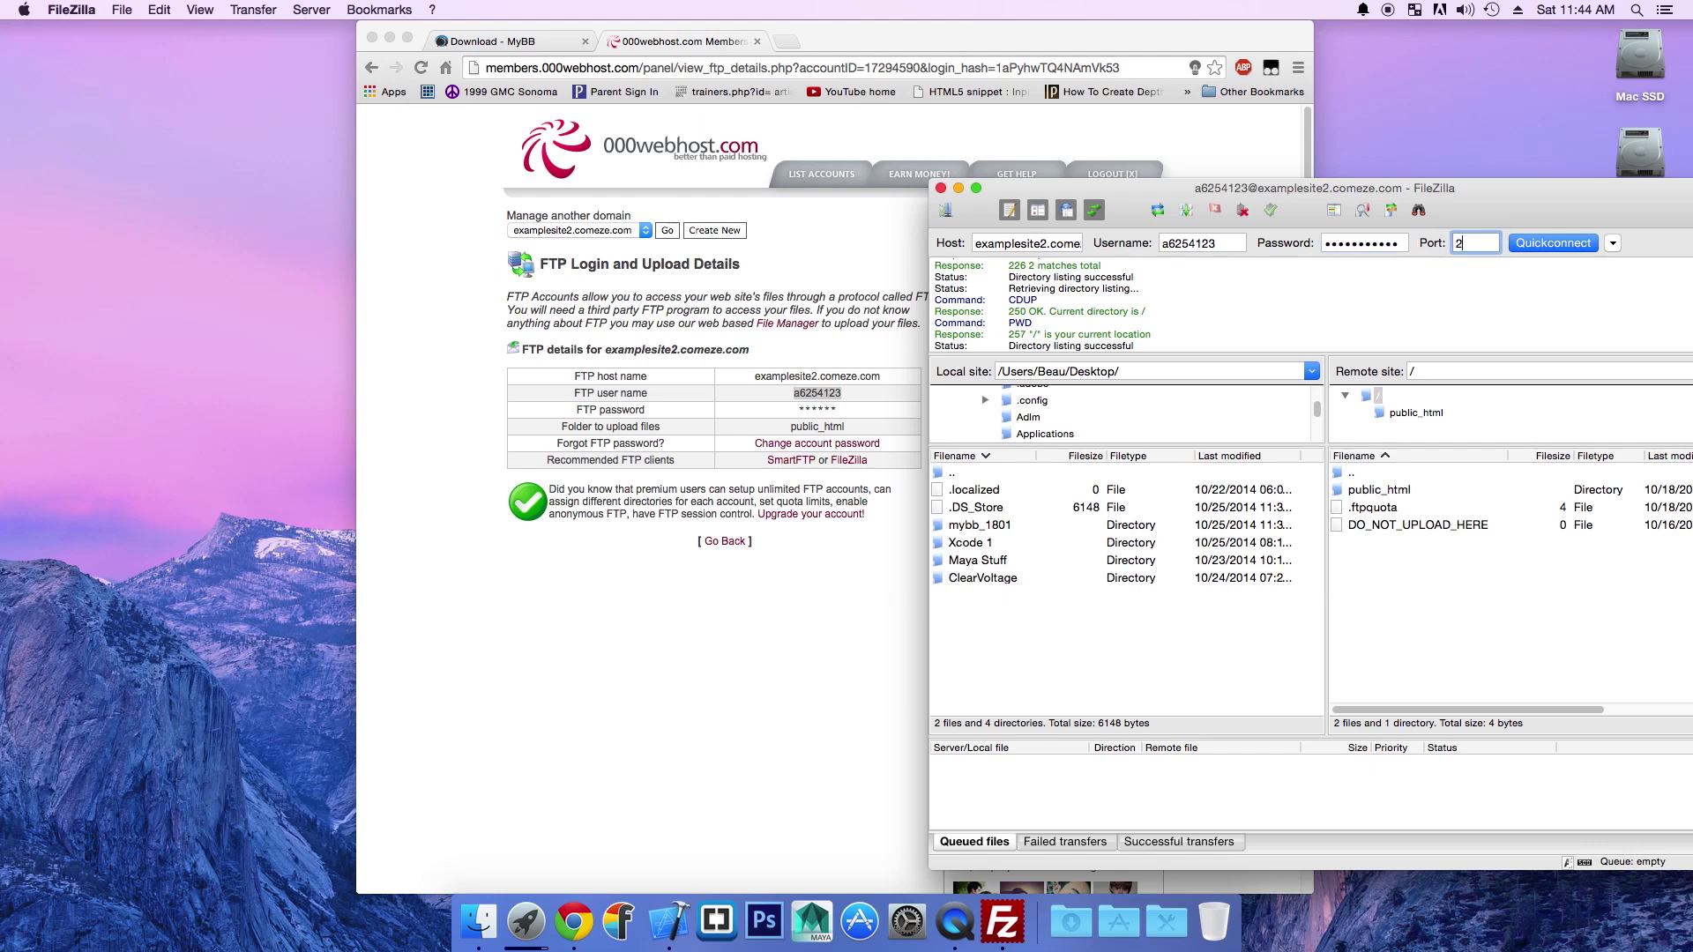
{"action": "left_click", "coordinate": [1575, 247]}
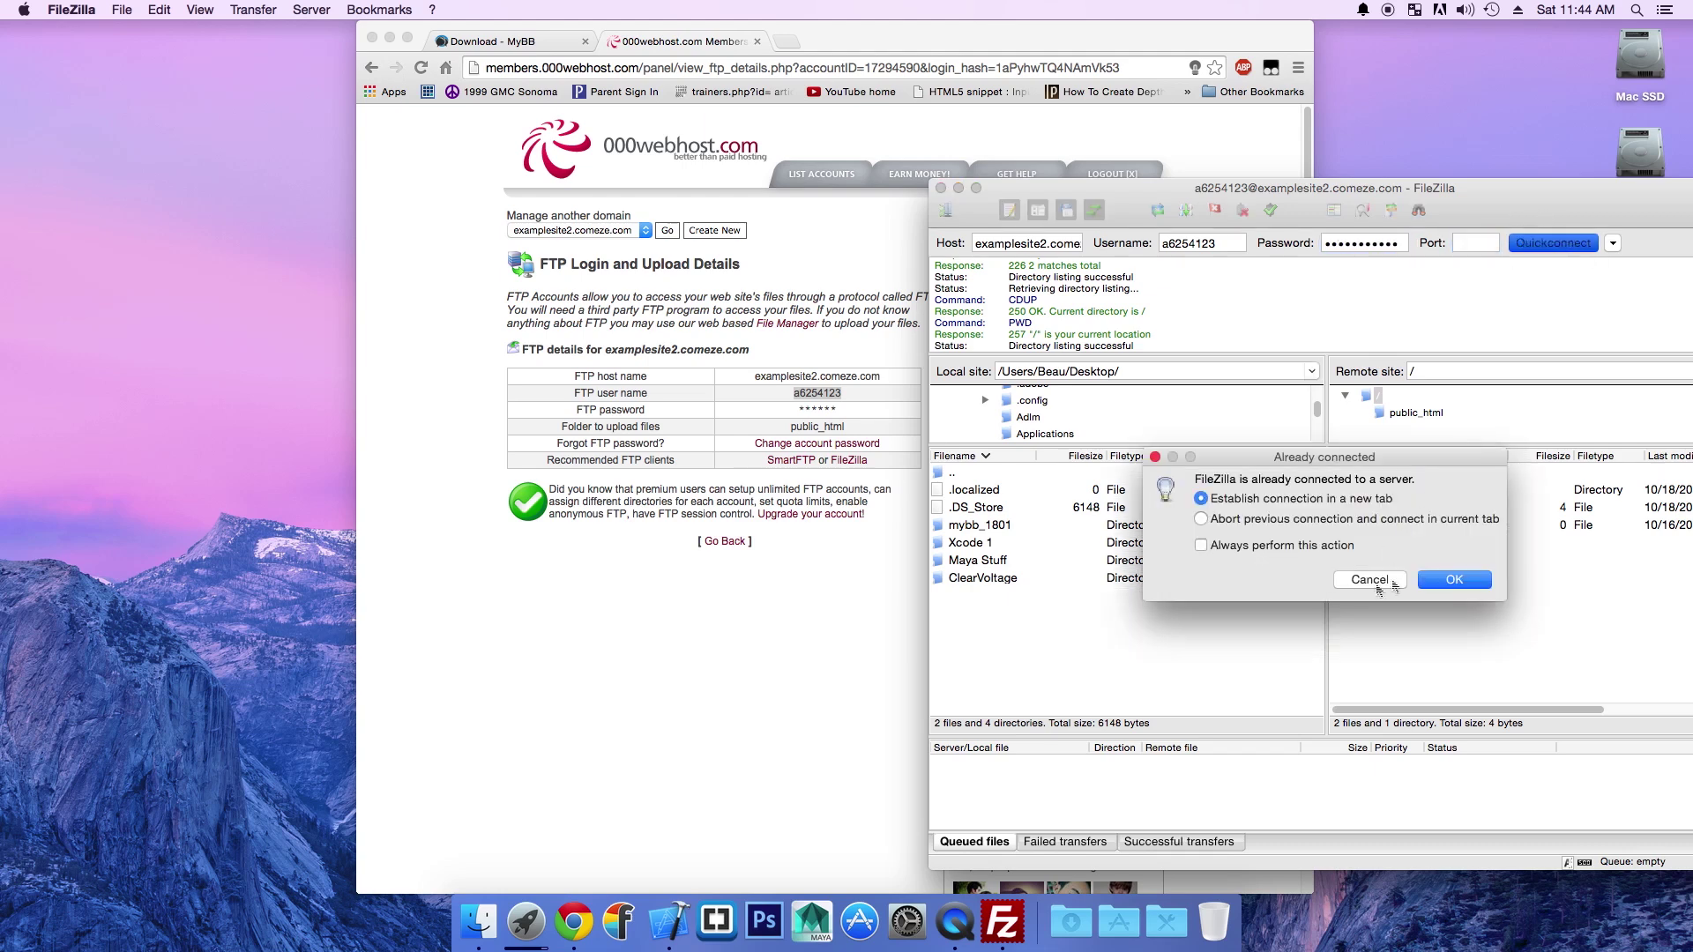
{"action": "left_click", "coordinate": [1422, 582]}
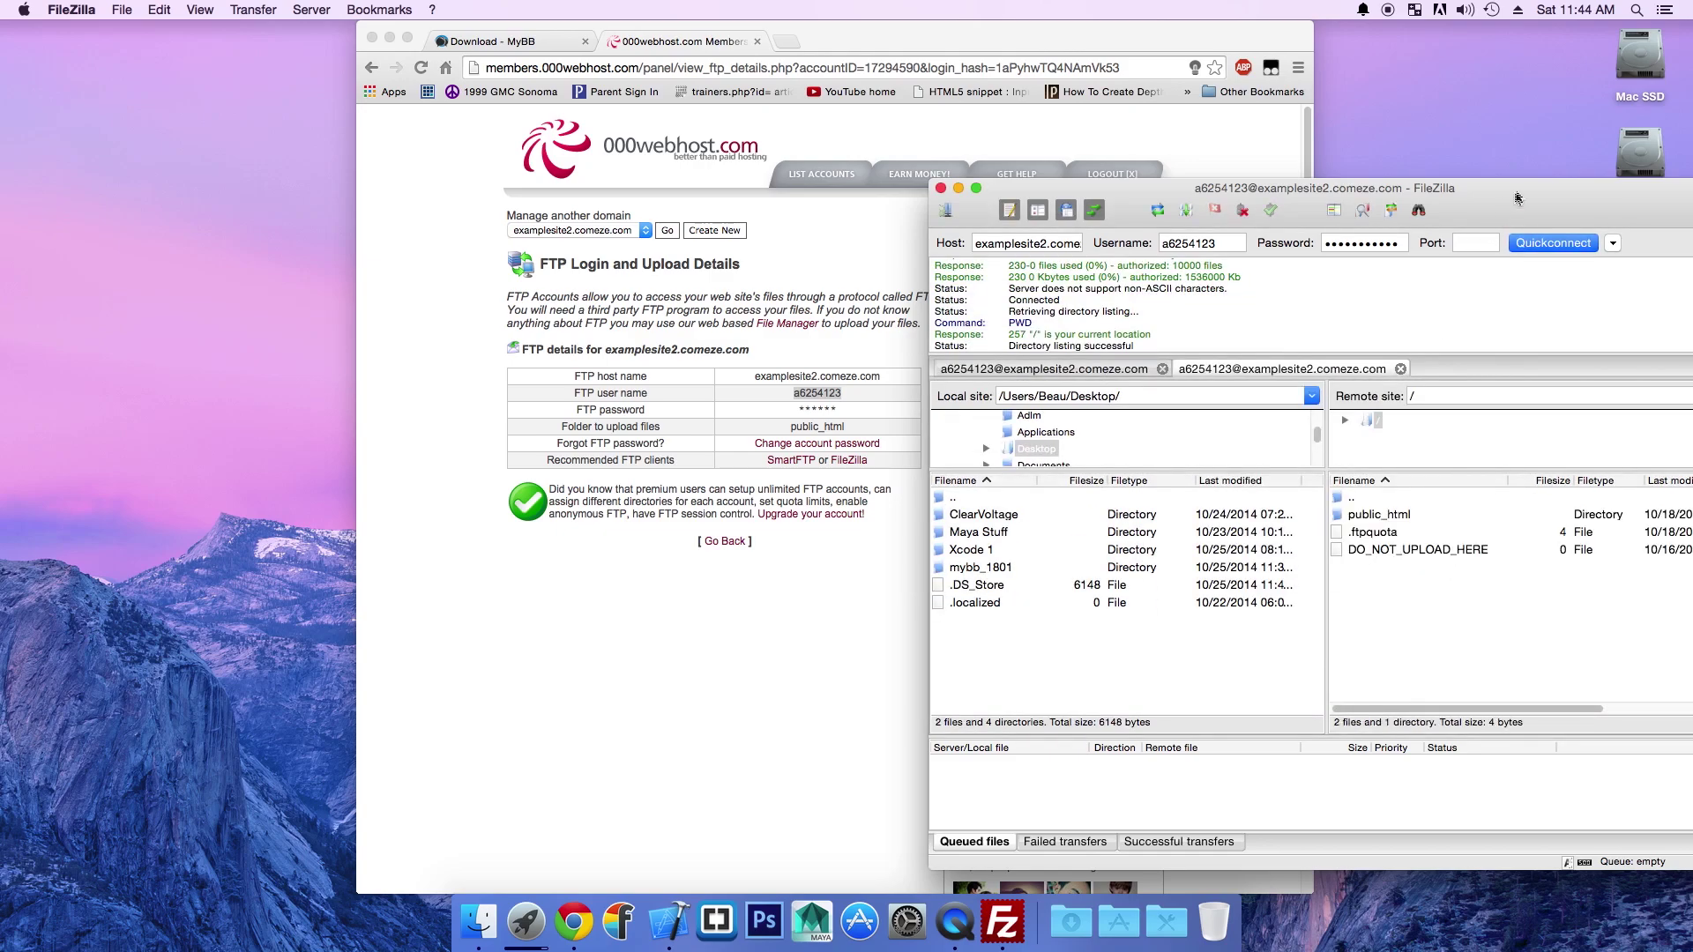
{"action": "left_click_drag", "start_coordinate": [1518, 196], "coordinate": [1258, 115]}
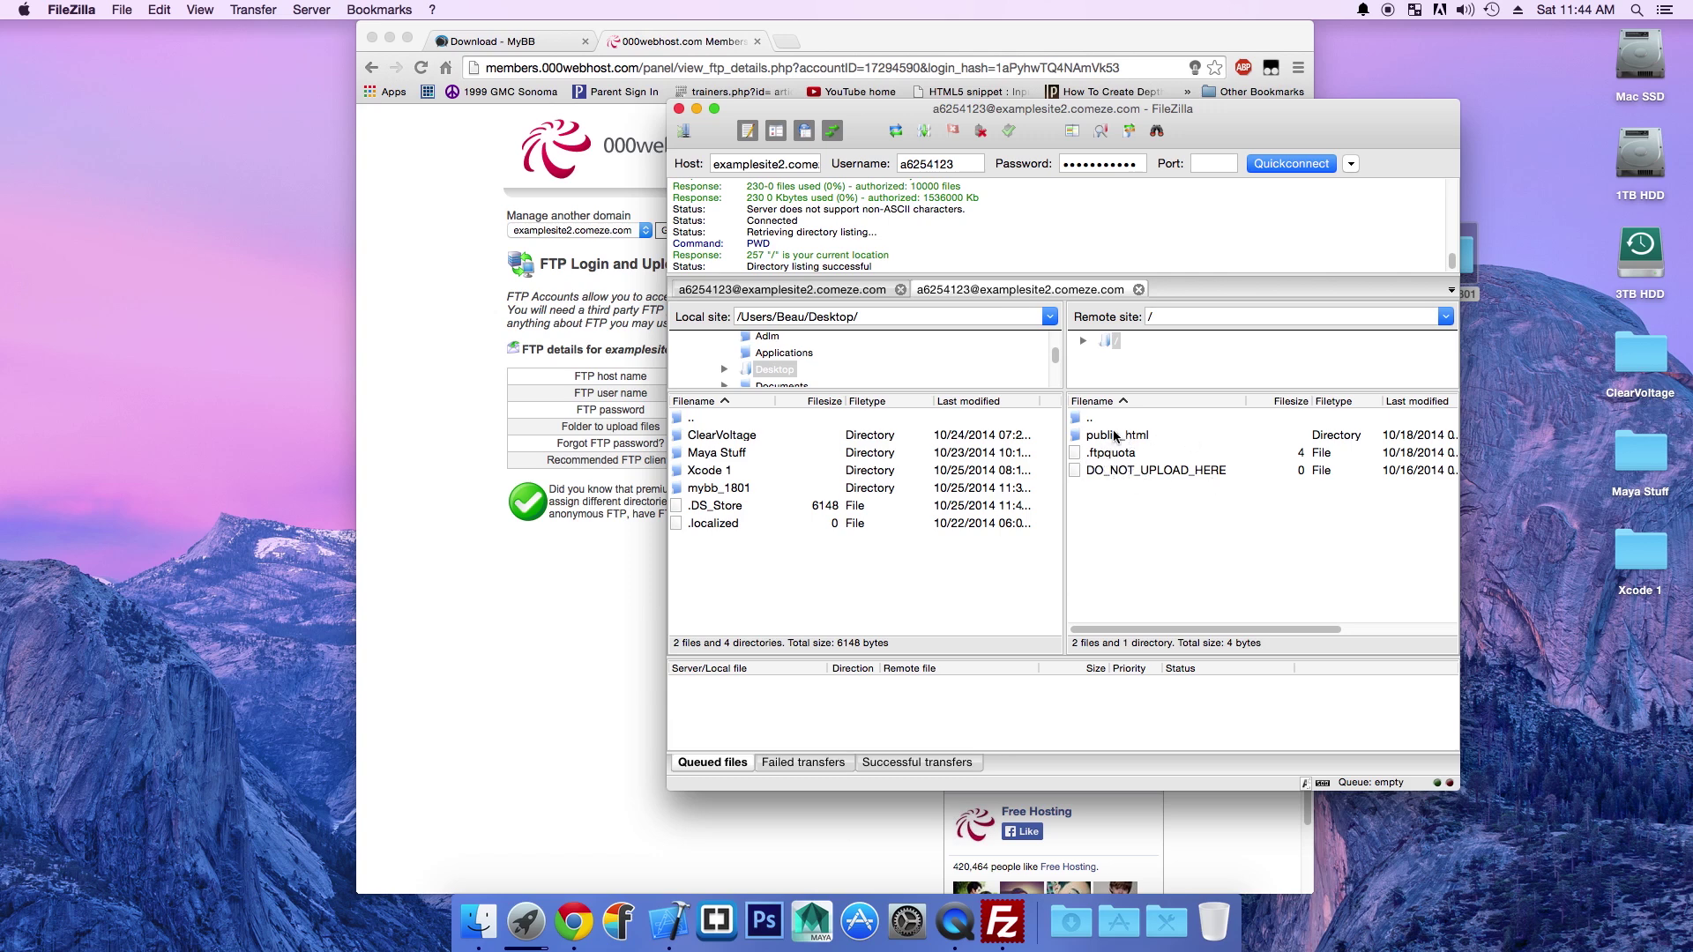
Step: Open the empty remote public_html folder and the local mybb_1801 folder
{"action": "double_click", "coordinate": [1116, 437]}
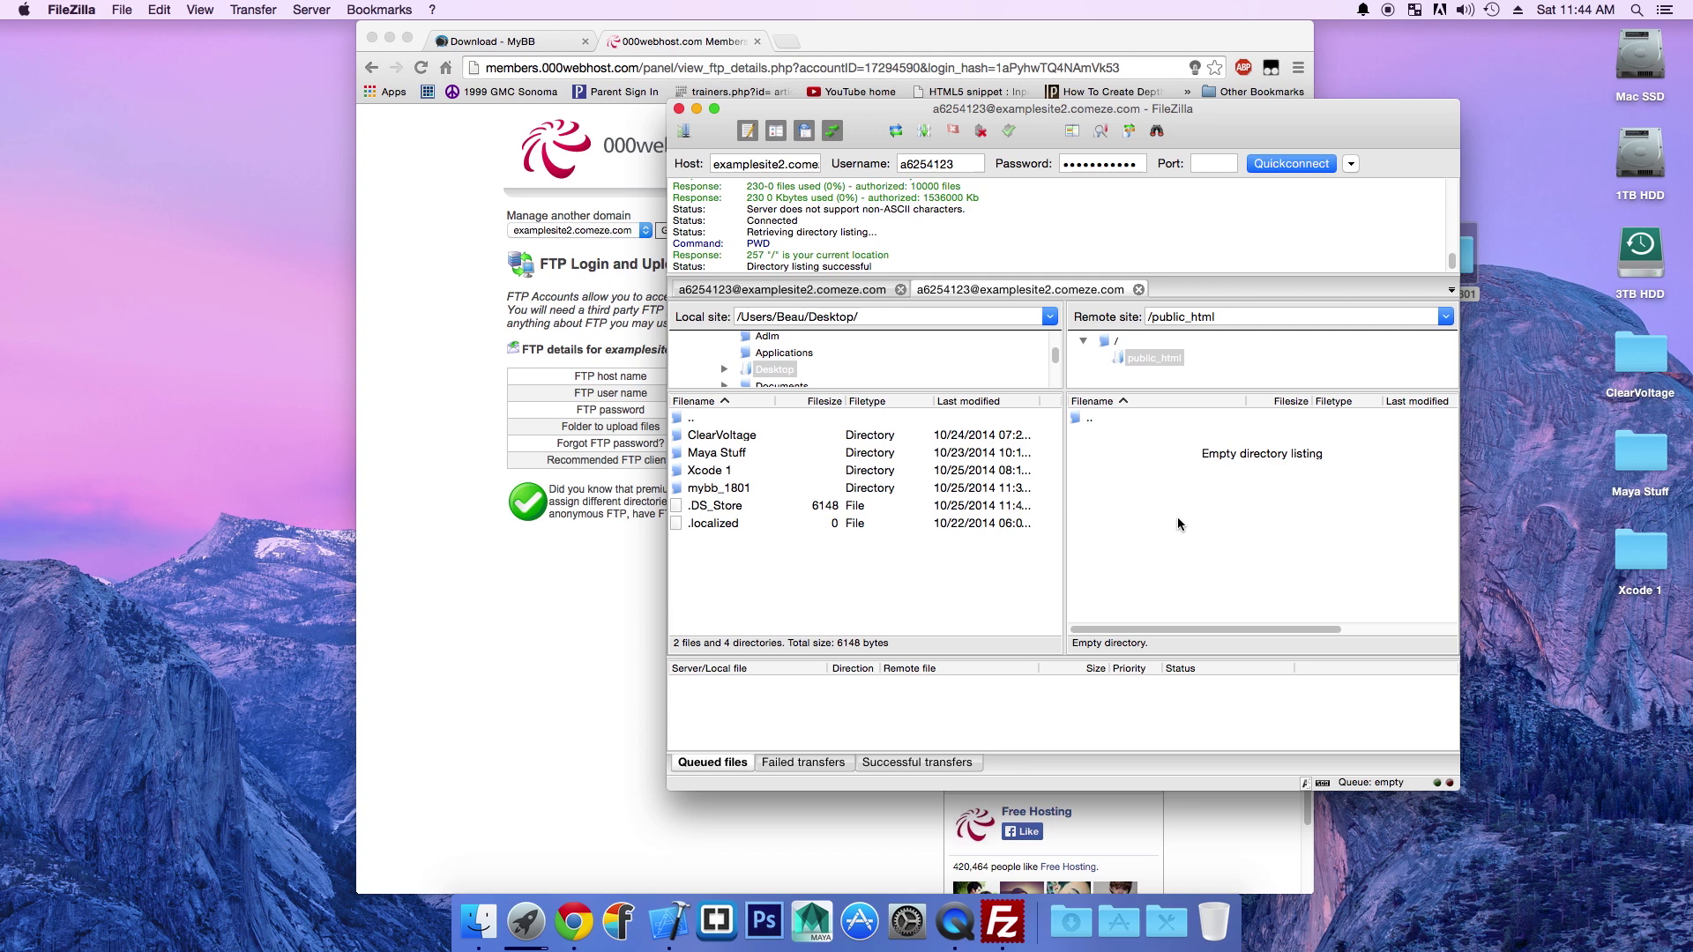
{"action": "left_click_drag", "start_coordinate": [993, 109], "coordinate": [841, 101]}
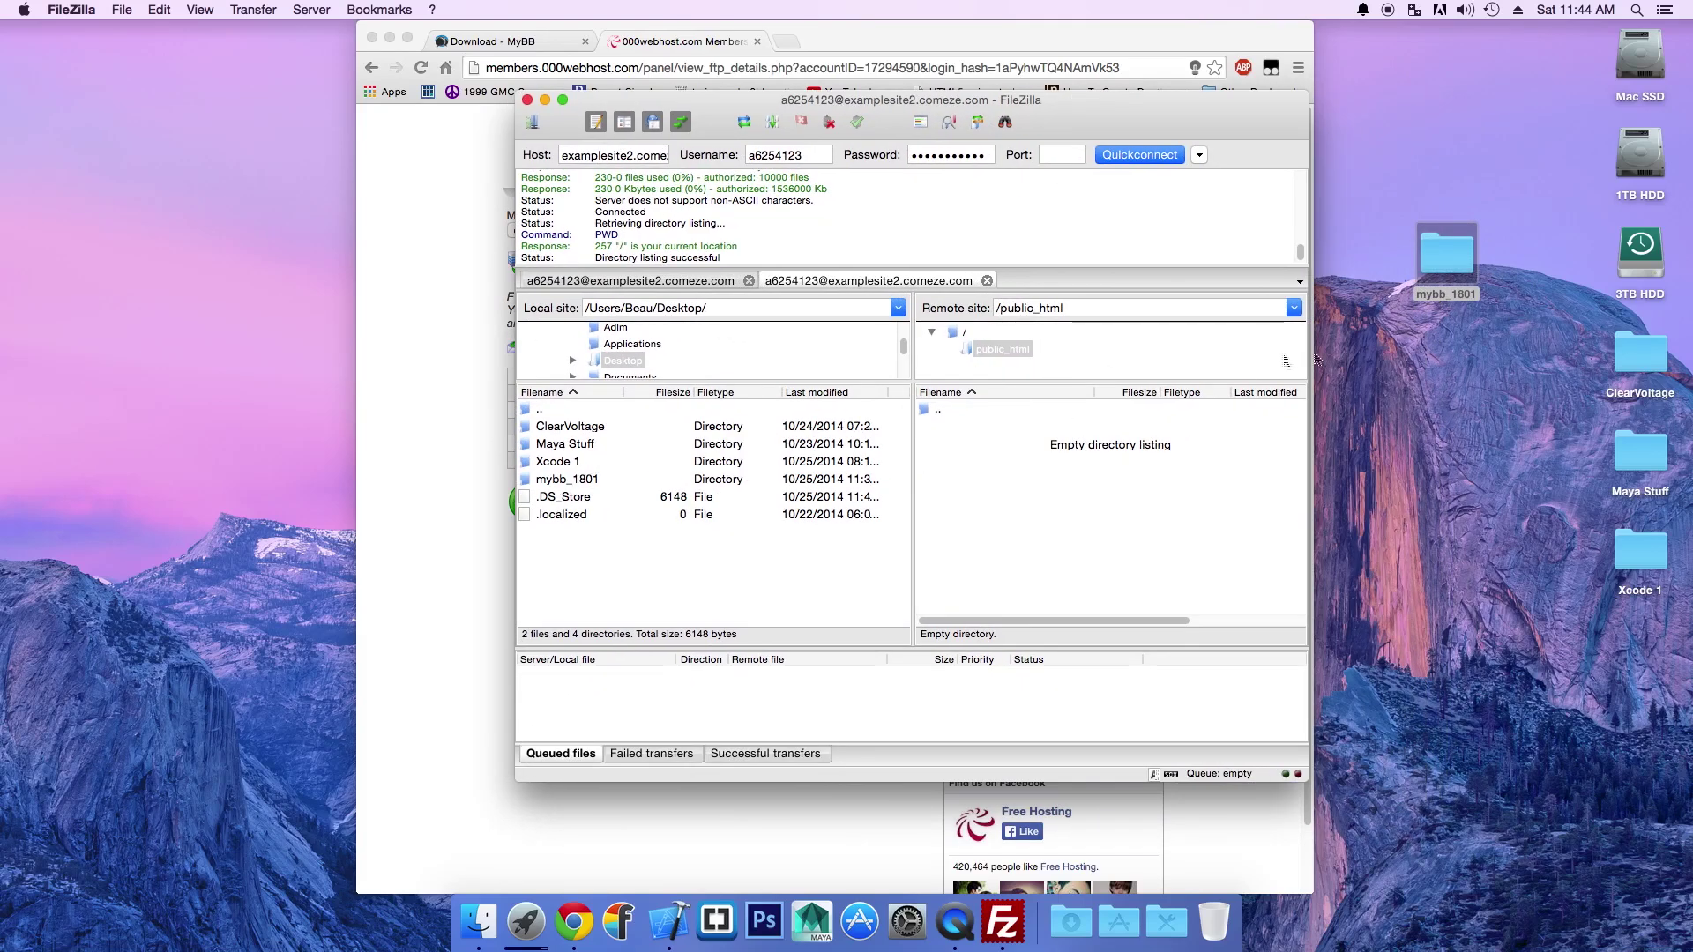
{"action": "double_click", "coordinate": [567, 479]}
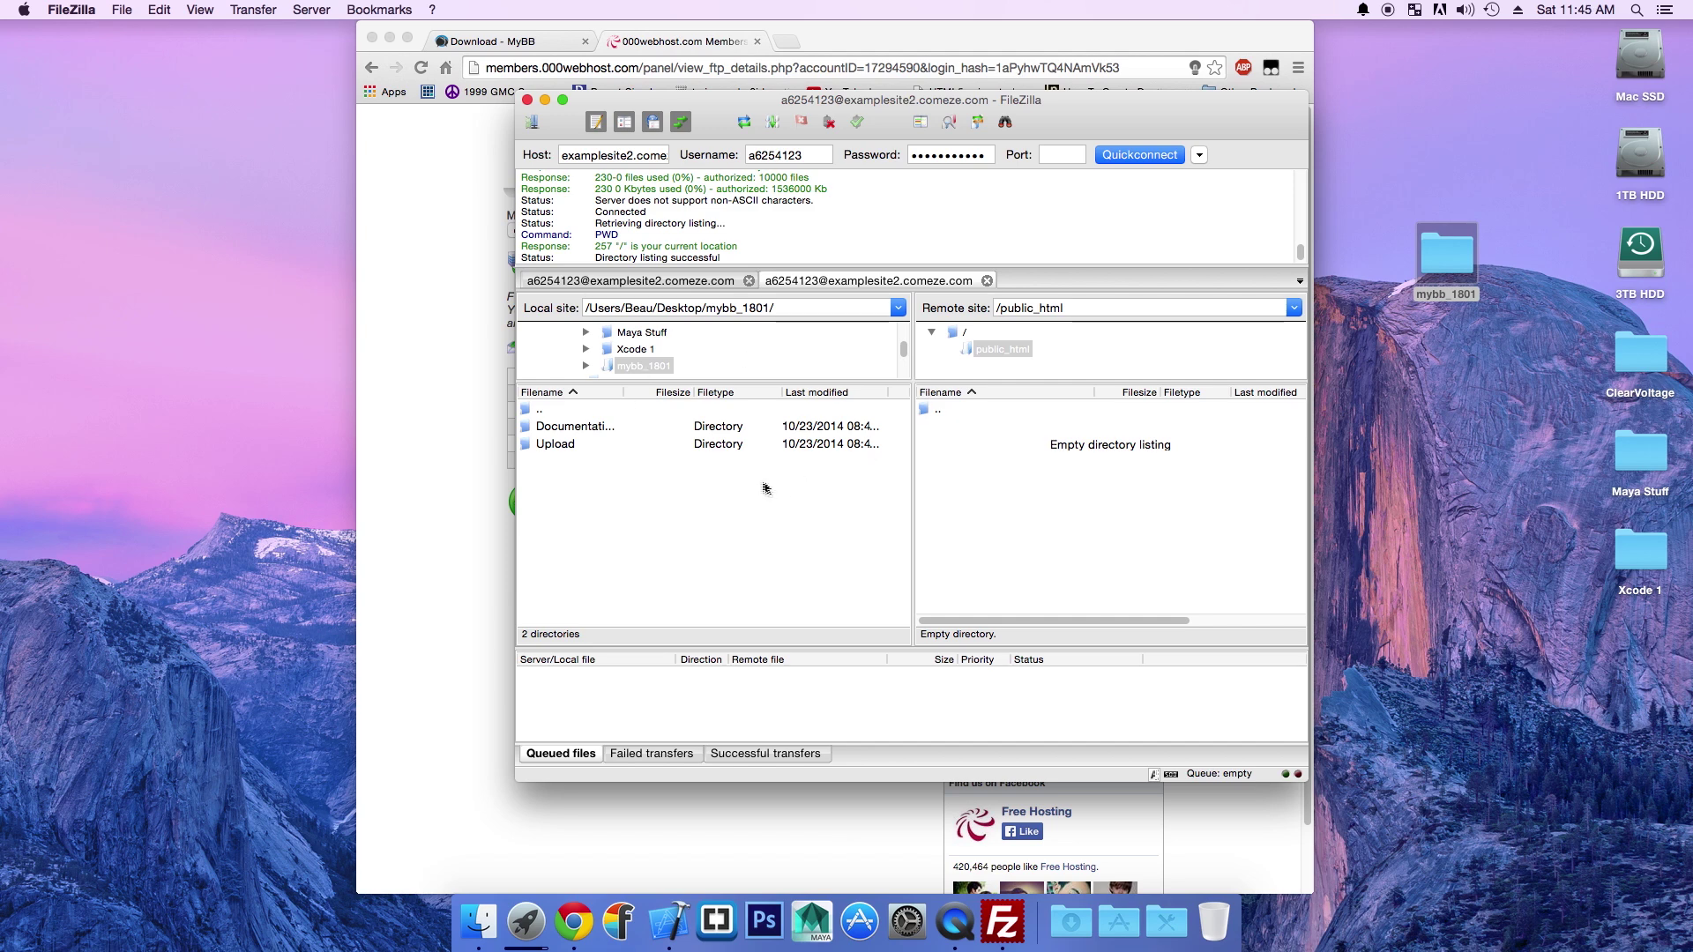
Step: Select everything in the local Upload folder, admin through xmlhttp.php, and drag it into public_html
{"action": "double_click", "coordinate": [569, 444]}
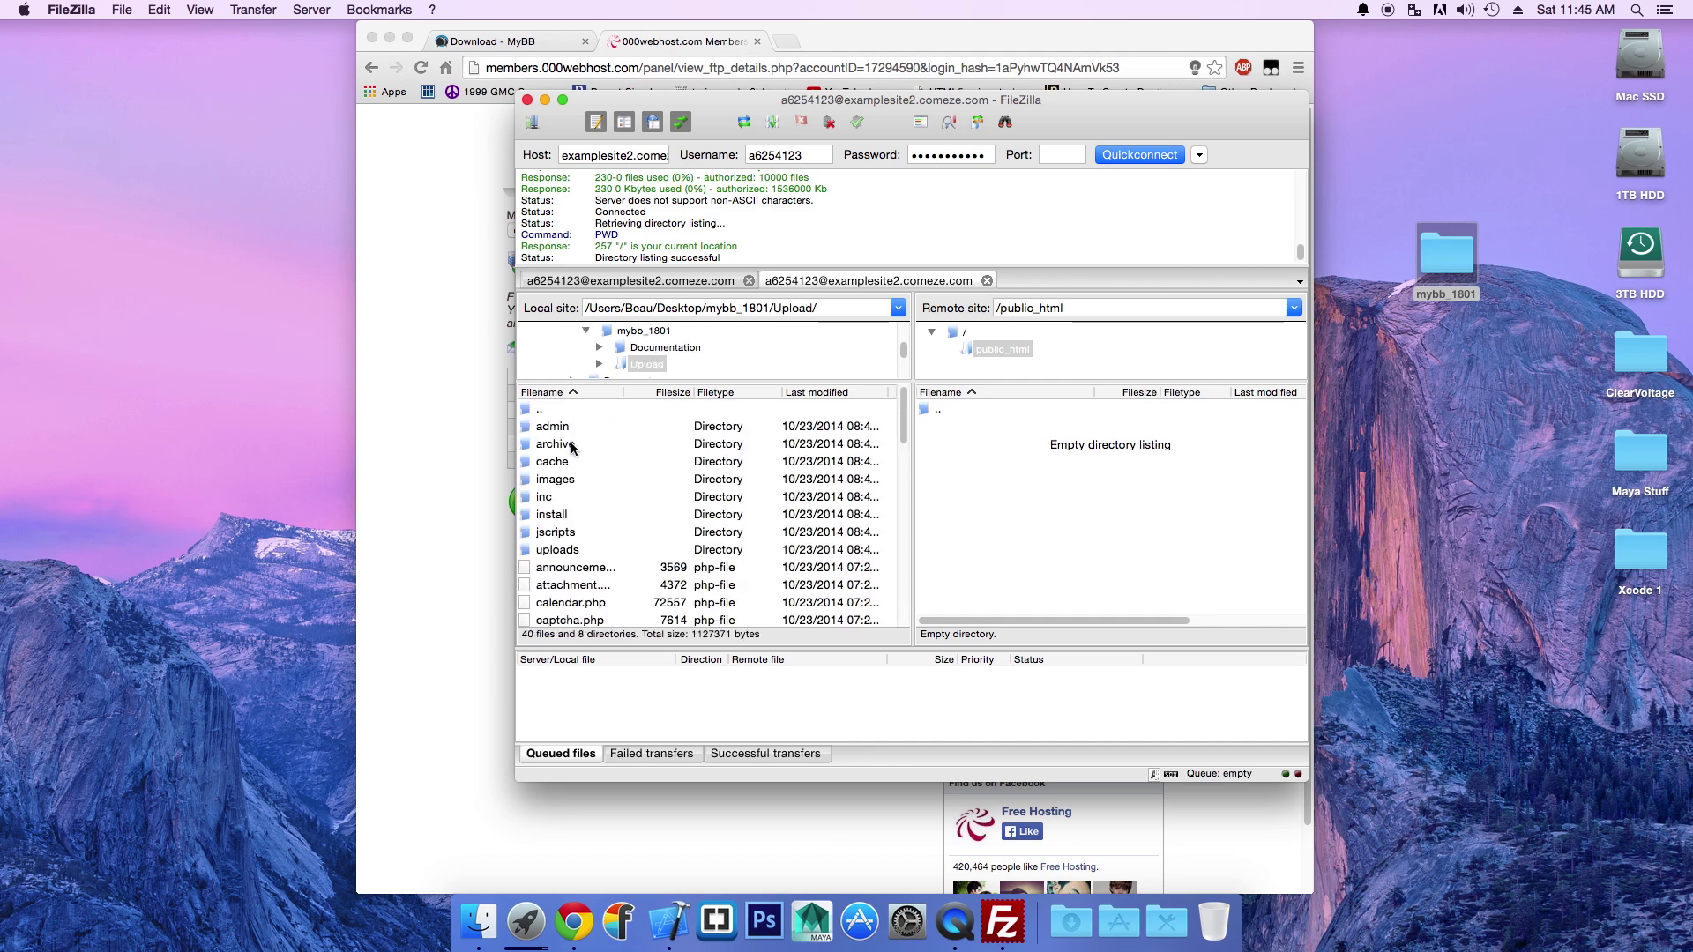
{"action": "left_click", "coordinate": [568, 427]}
{"action": "scroll", "coordinate": [582, 512], "scroll_direction": "down", "scroll_amount": 15}
{"action": "left_click", "coordinate": [579, 603], "text": "shift"}
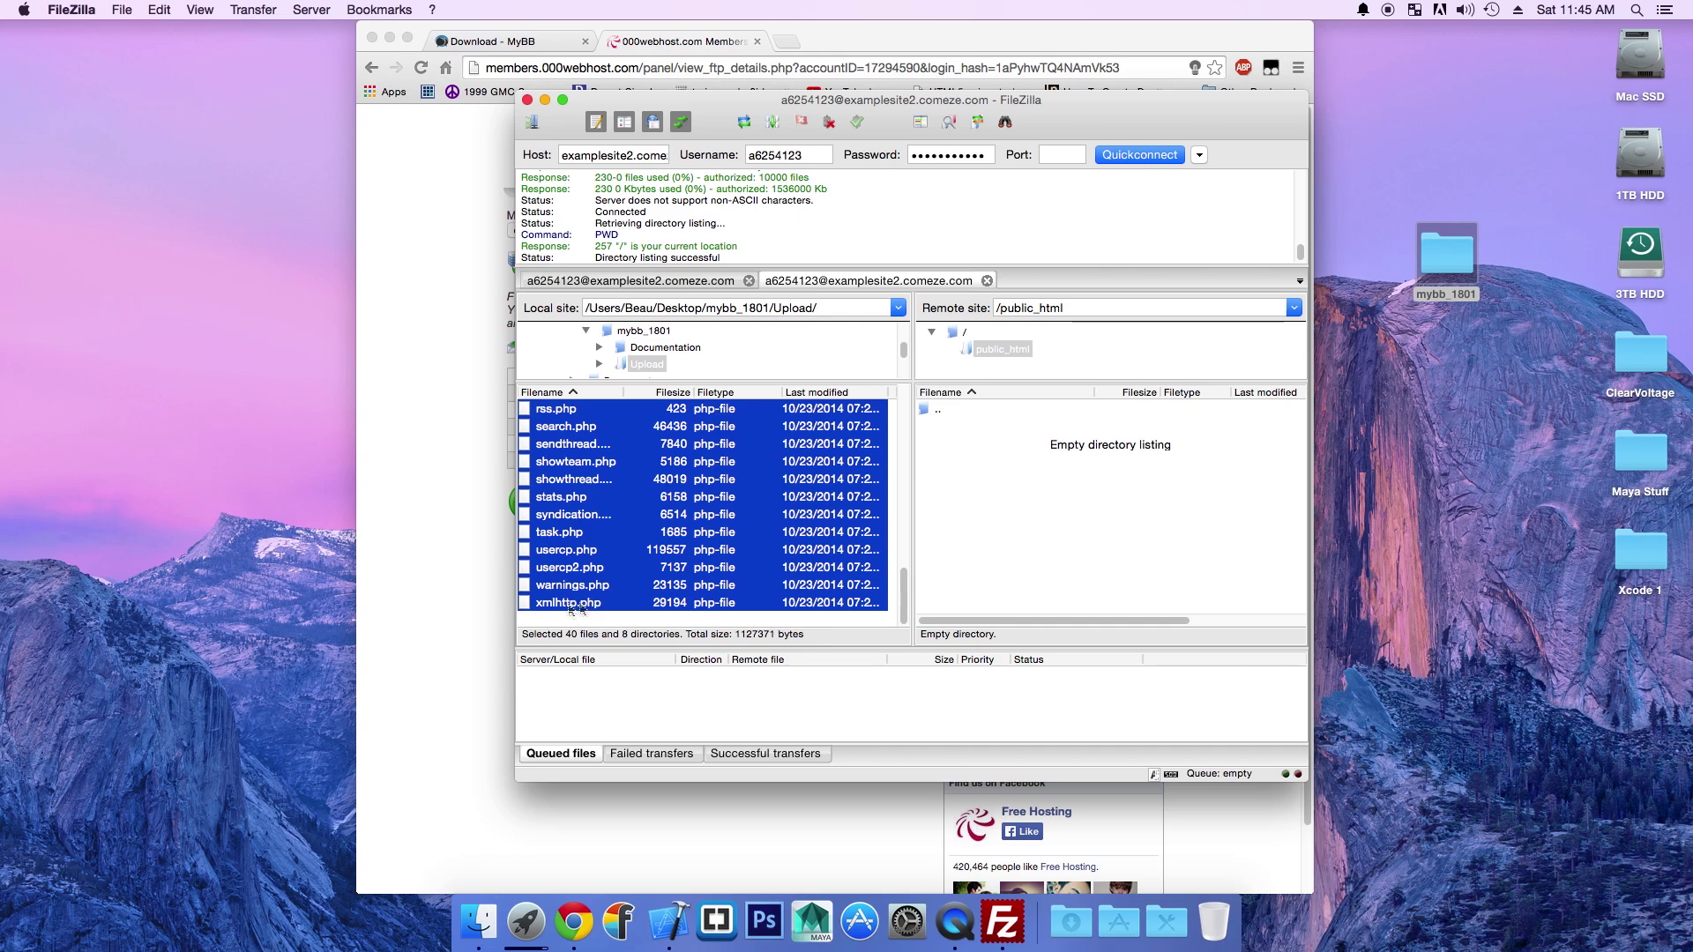
{"action": "left_click_drag", "start_coordinate": [575, 607], "coordinate": [972, 473]}
{"action": "scroll", "coordinate": [688, 485], "scroll_direction": "up", "scroll_amount": 1}
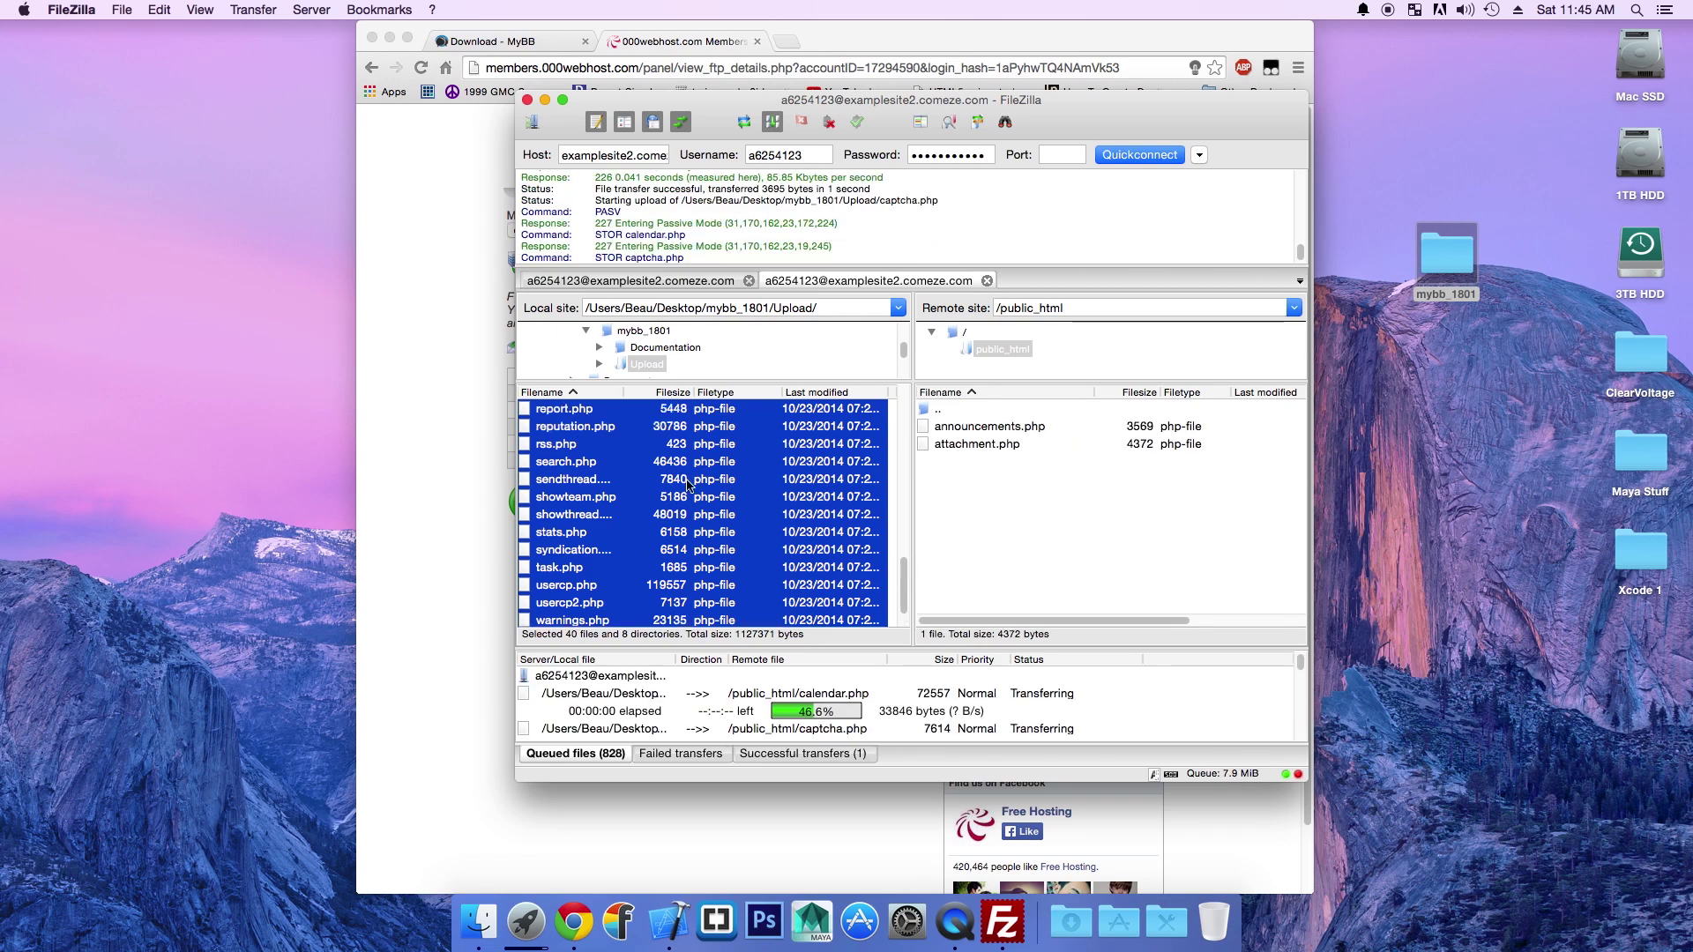
{"action": "scroll", "coordinate": [687, 484], "scroll_direction": "up", "scroll_amount": 10}
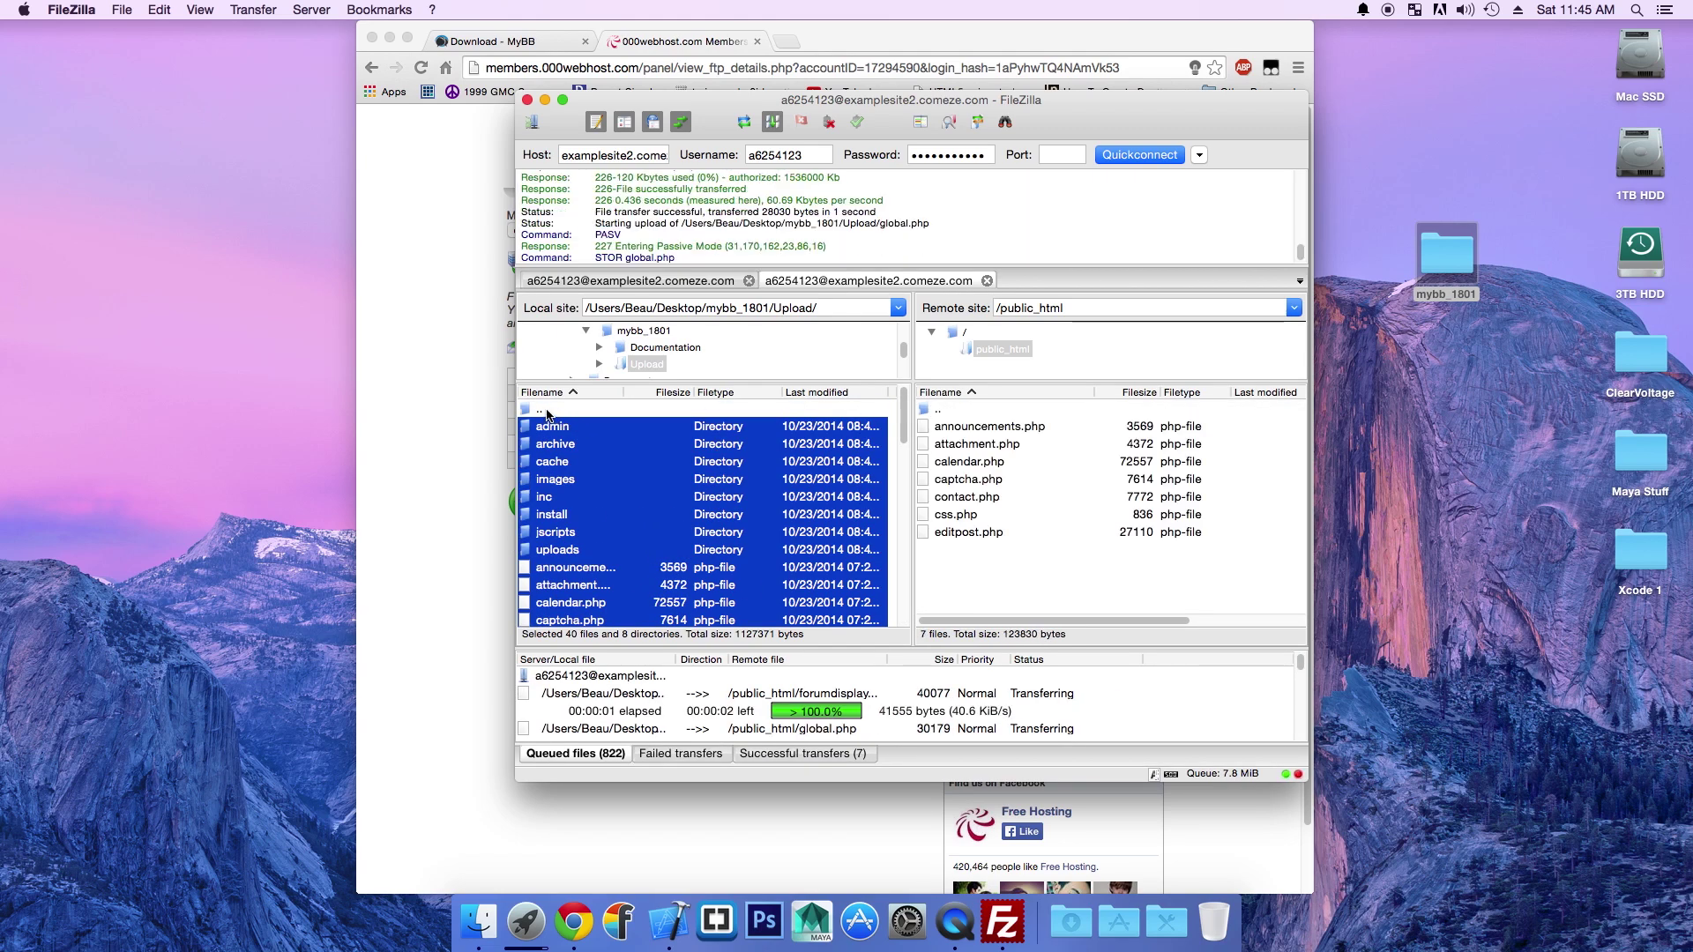
Step: Queue the mybb_1801 Documentation files from images through upgrade.html, then close FileZilla once all 841 files upload
{"action": "double_click", "coordinate": [541, 410]}
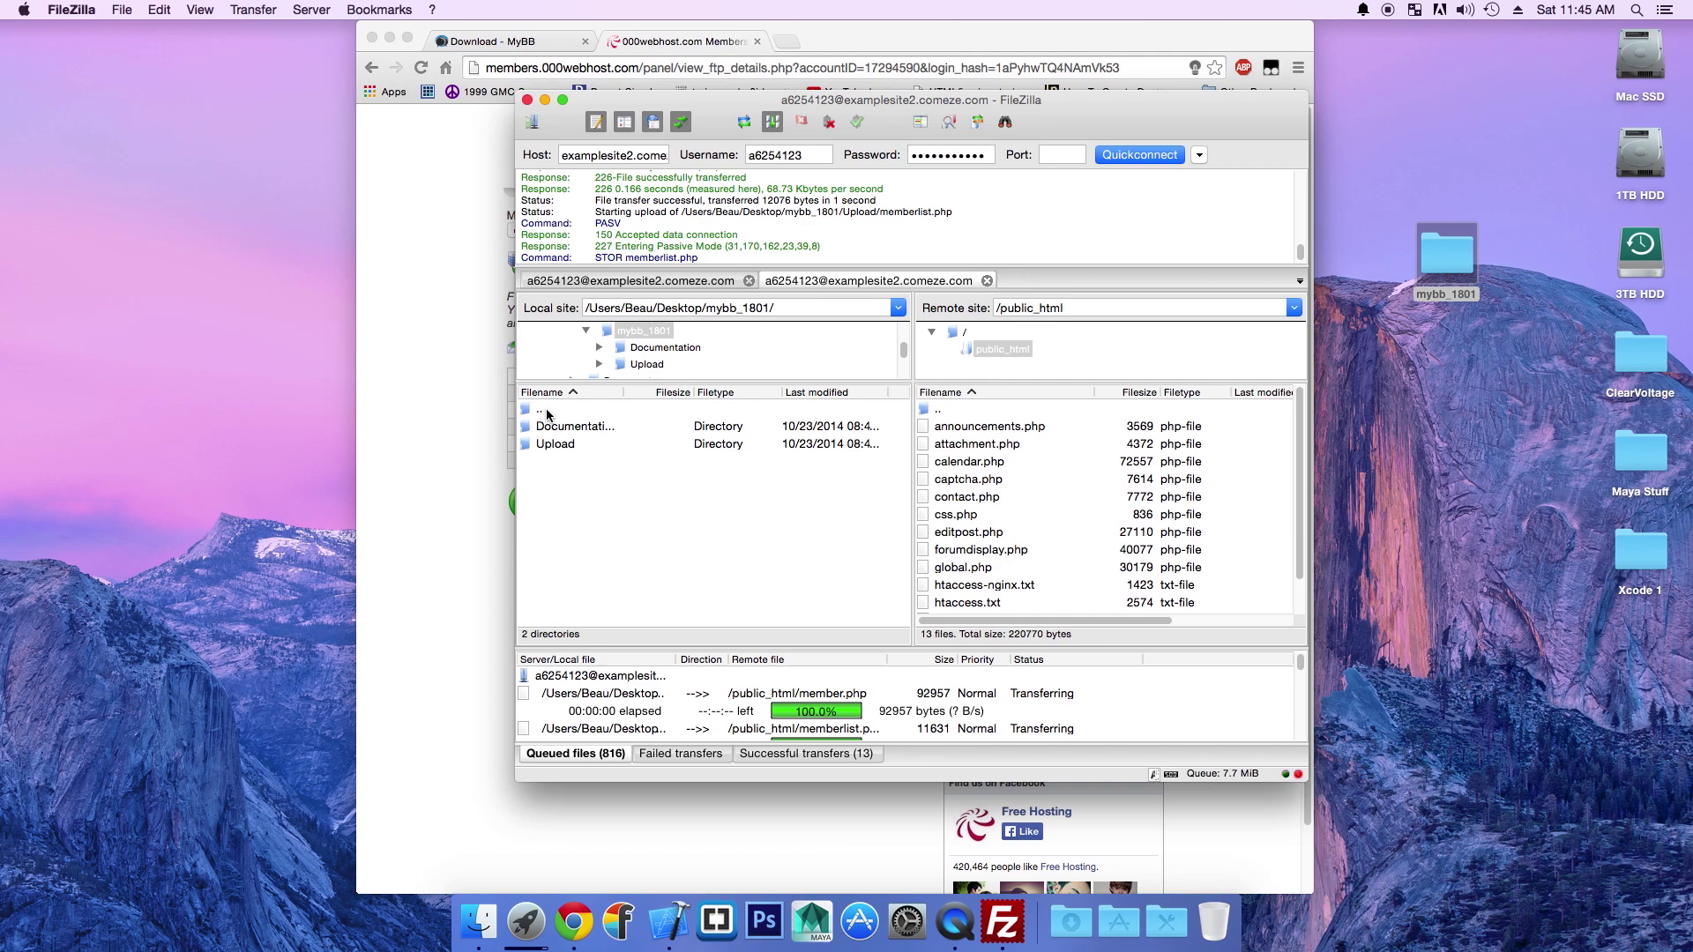
{"action": "double_click", "coordinate": [587, 429]}
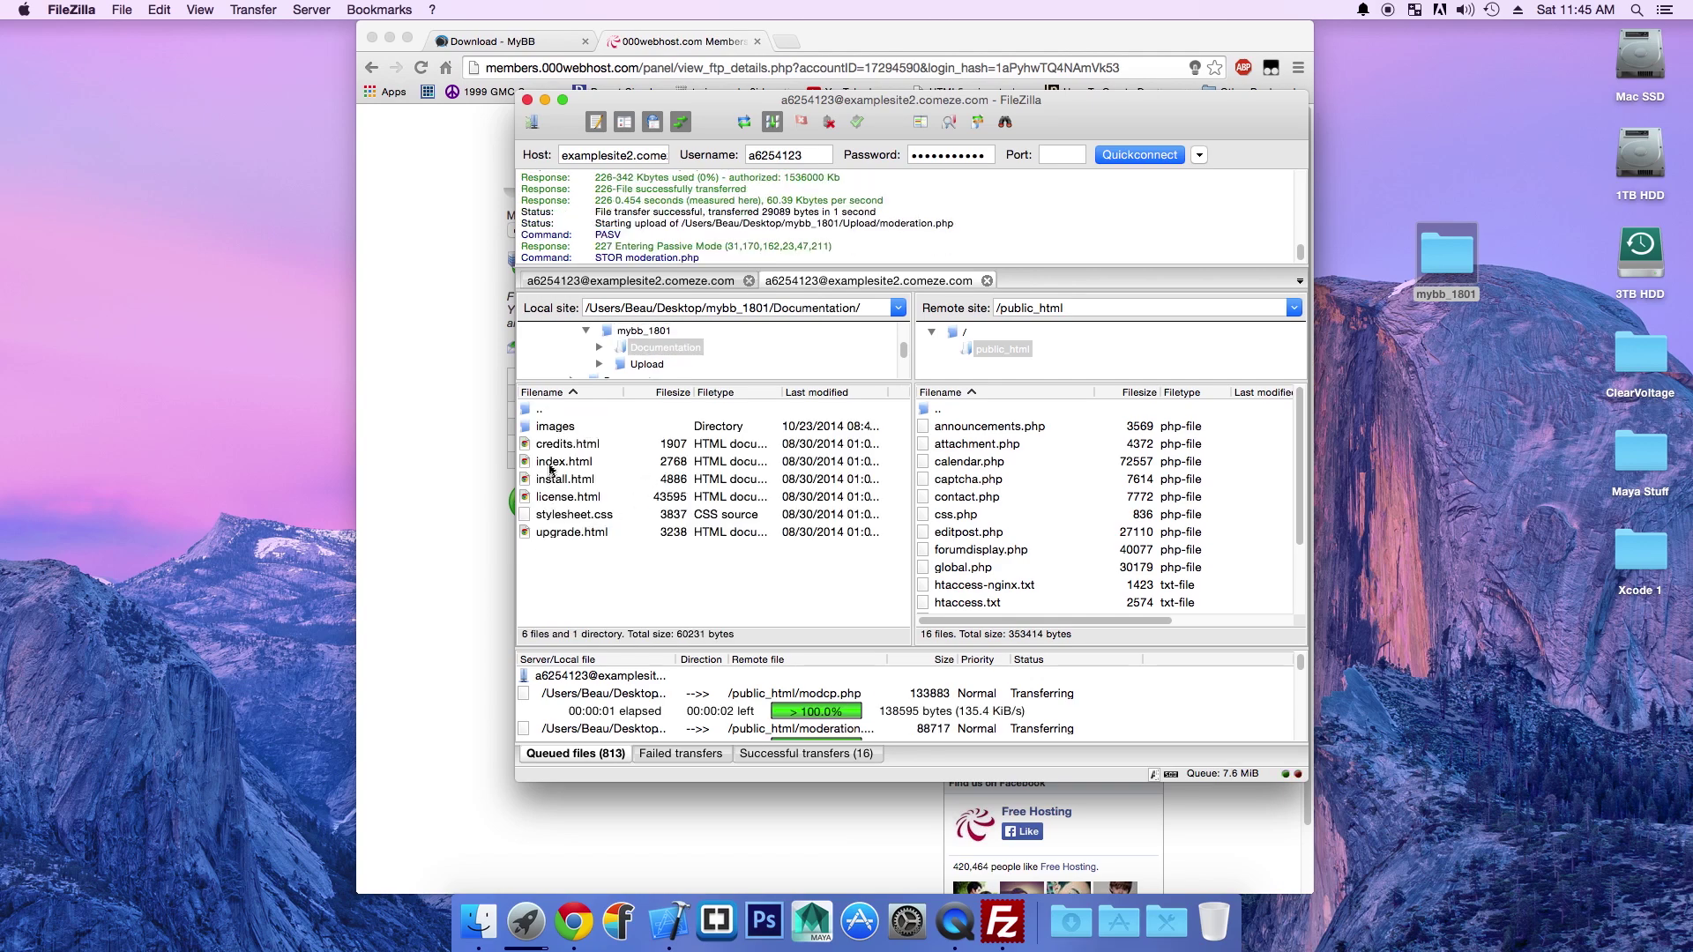
{"action": "left_click", "coordinate": [552, 432]}
{"action": "left_click", "coordinate": [550, 533], "text": "shift"}
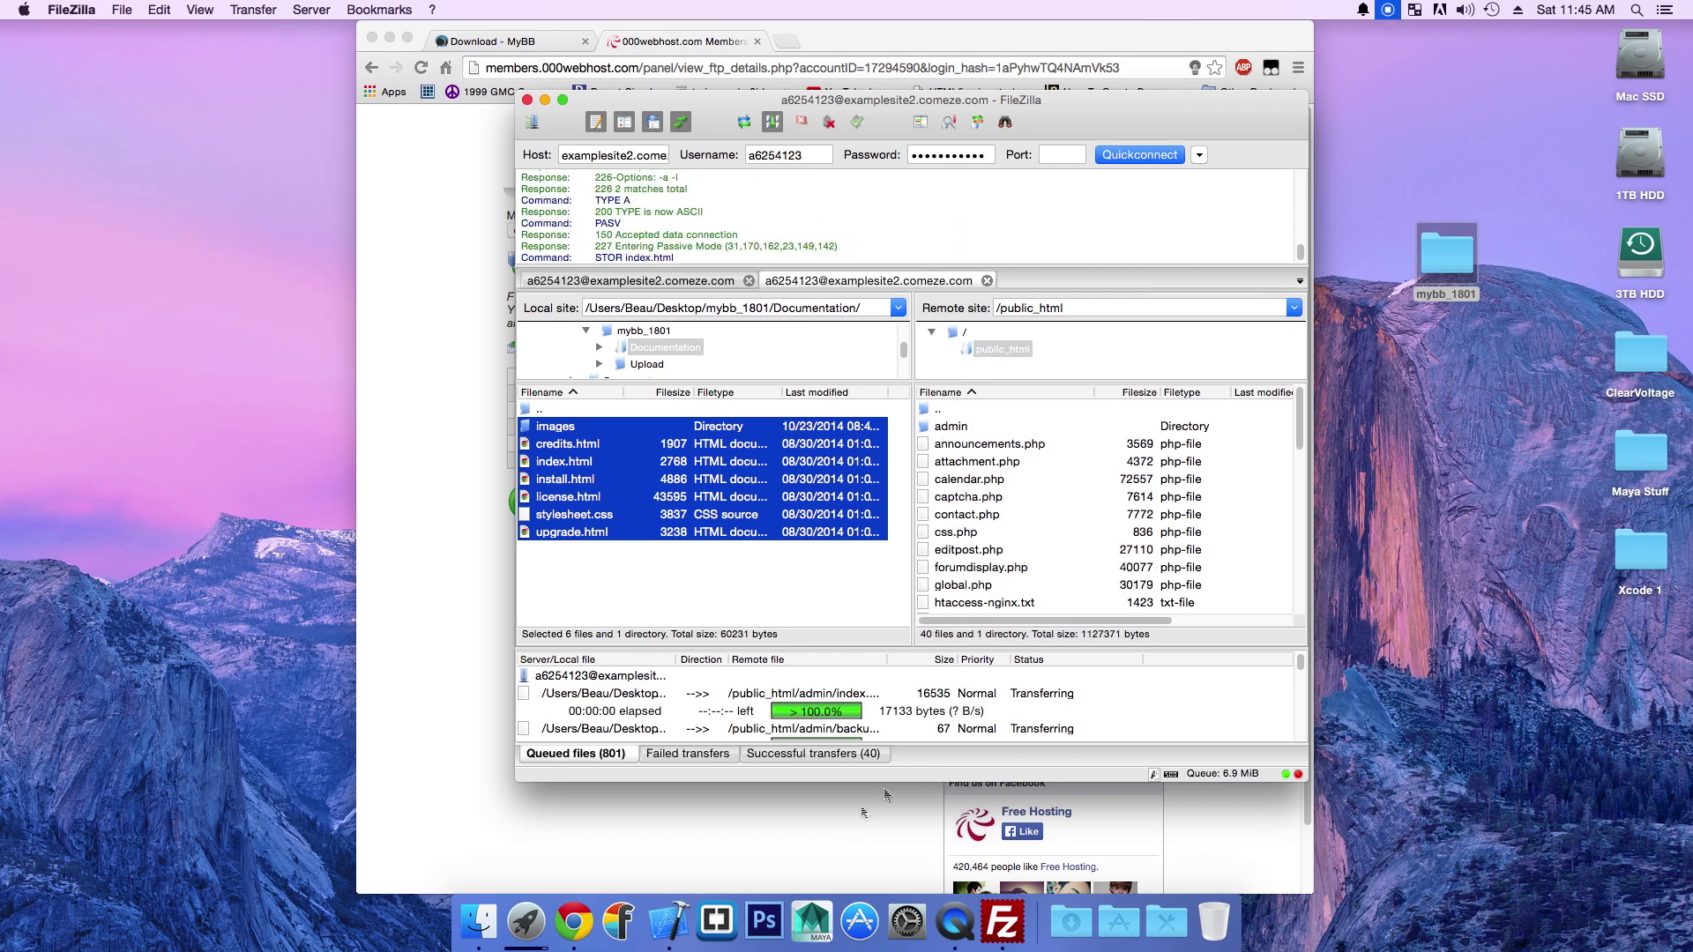
{"action": "right_click", "coordinate": [955, 921]}
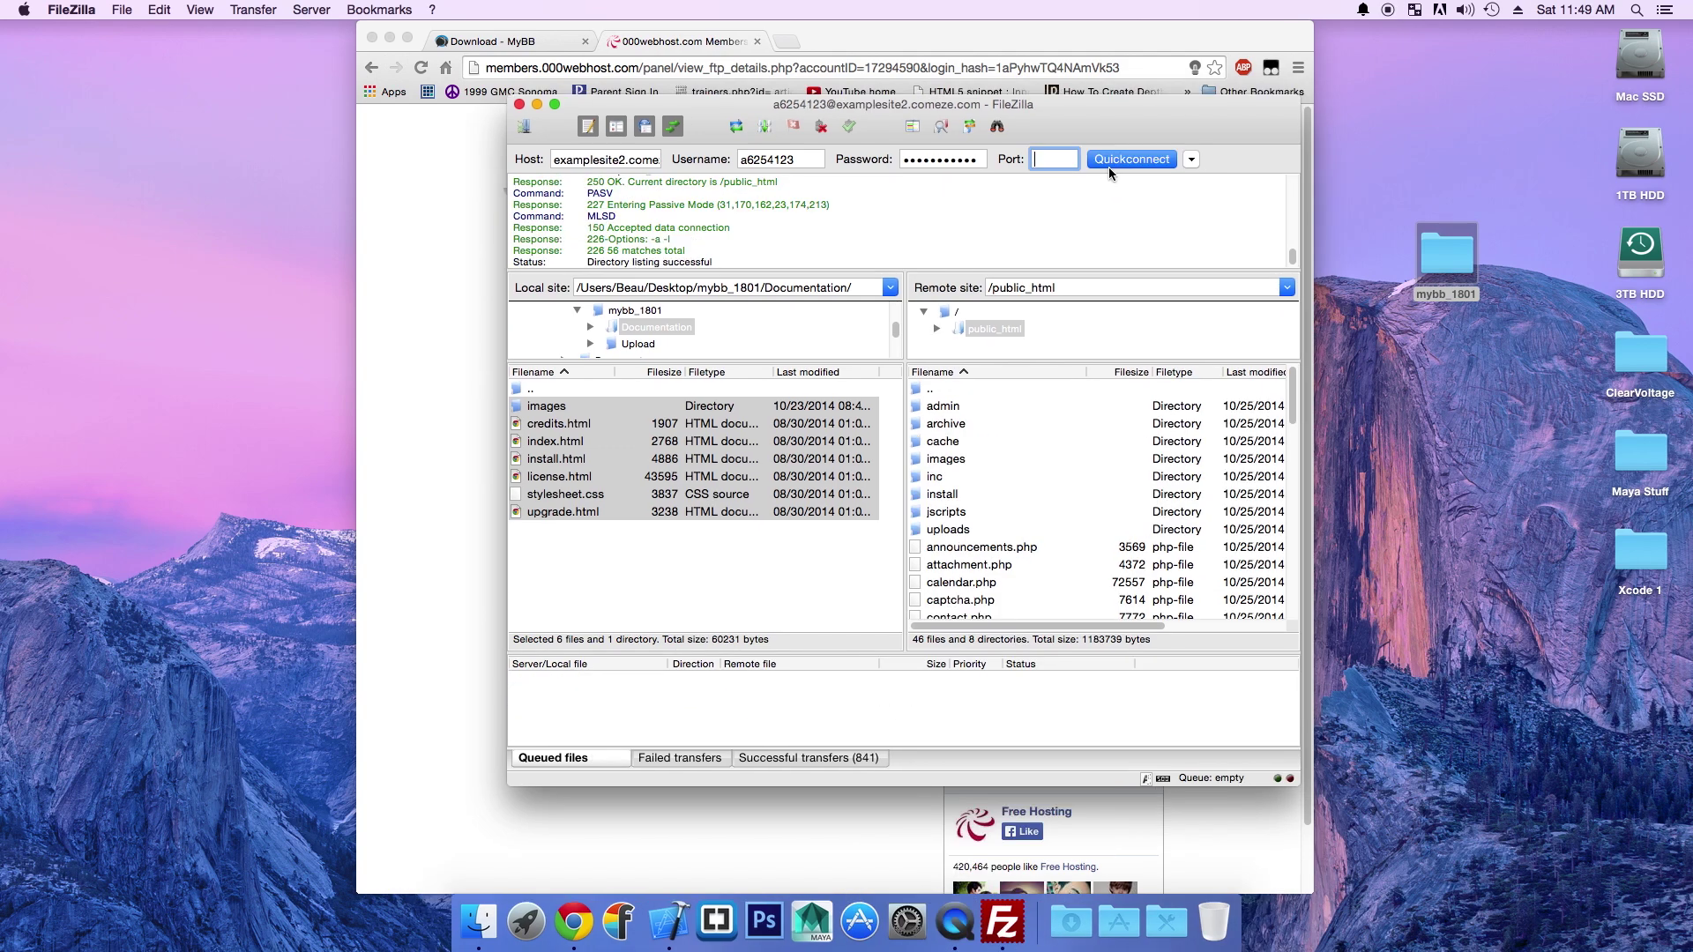
{"action": "left_click", "coordinate": [520, 105]}
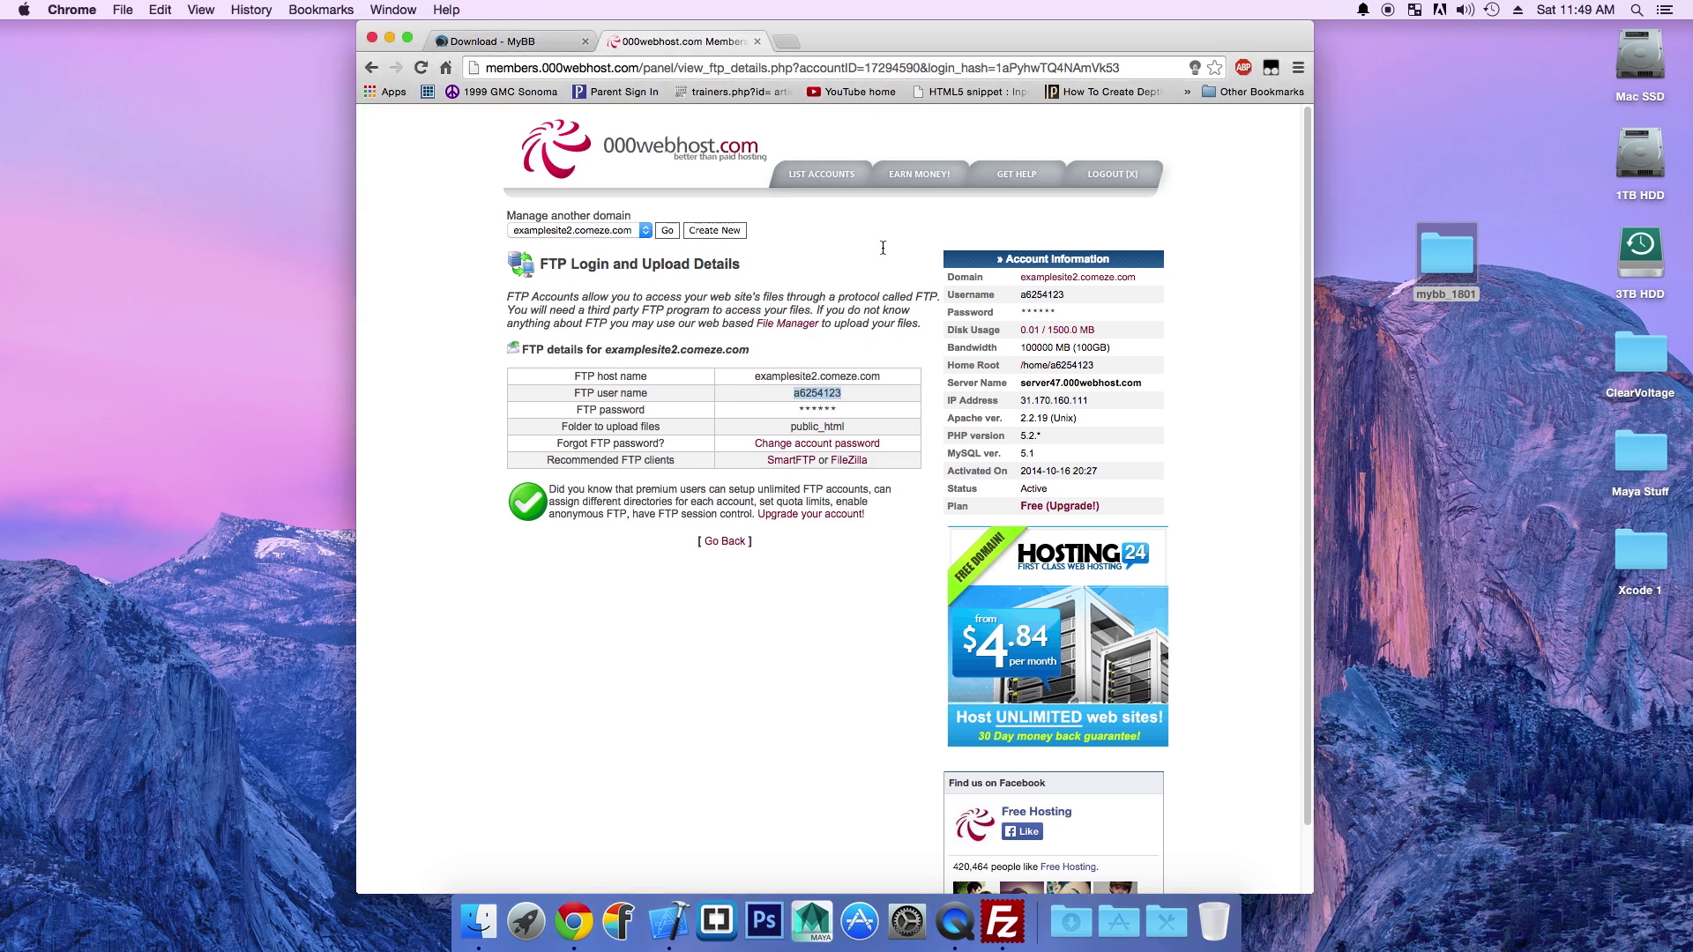
Step: Open the site's install/index.php and advance past Welcome, License Agreement and Requirements Check
{"action": "left_click", "coordinate": [1116, 278]}
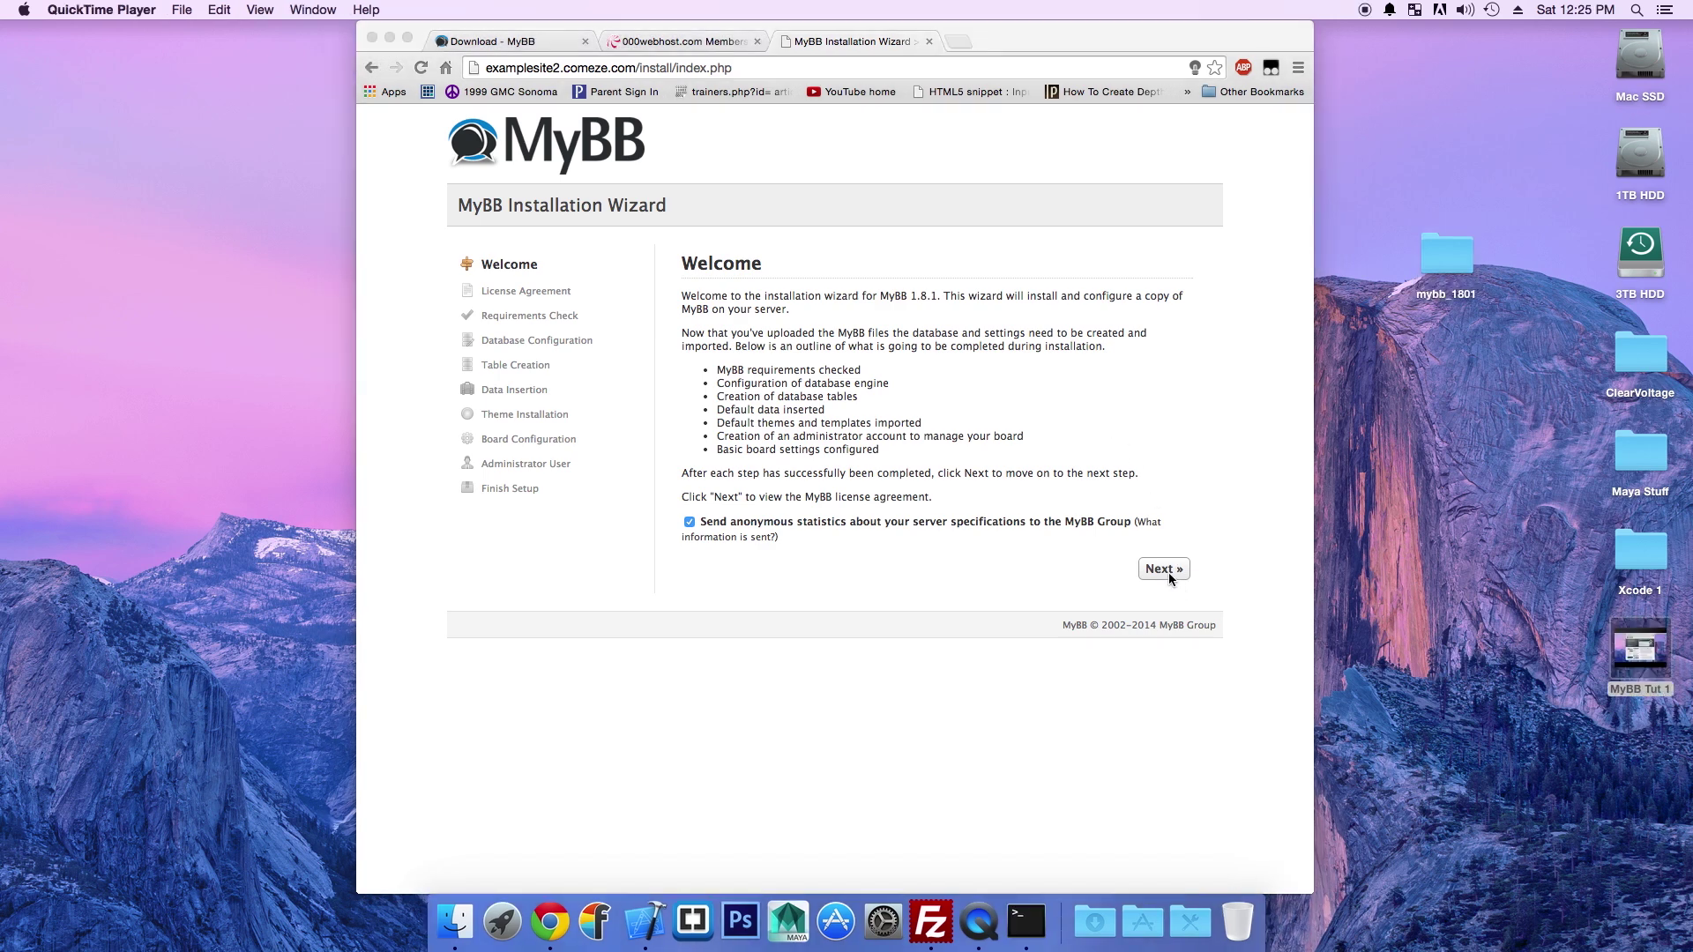
{"action": "left_click", "coordinate": [1167, 573]}
{"action": "left_click", "coordinate": [1165, 572]}
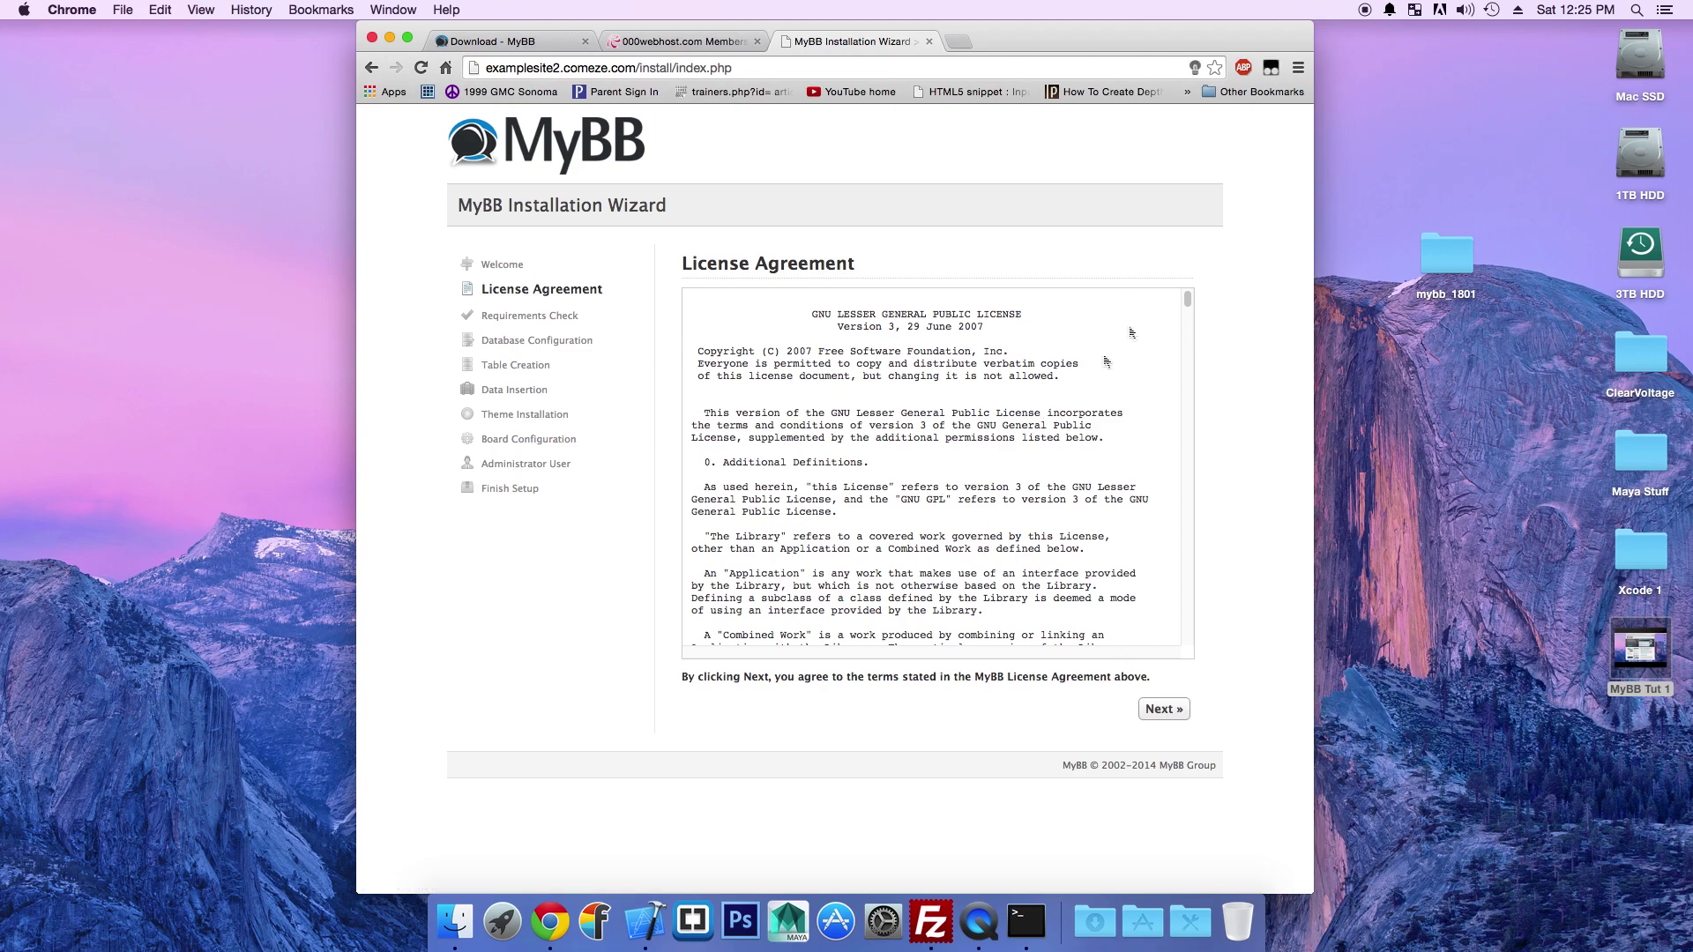
{"action": "left_click_drag", "start_coordinate": [1188, 301], "coordinate": [1206, 682]}
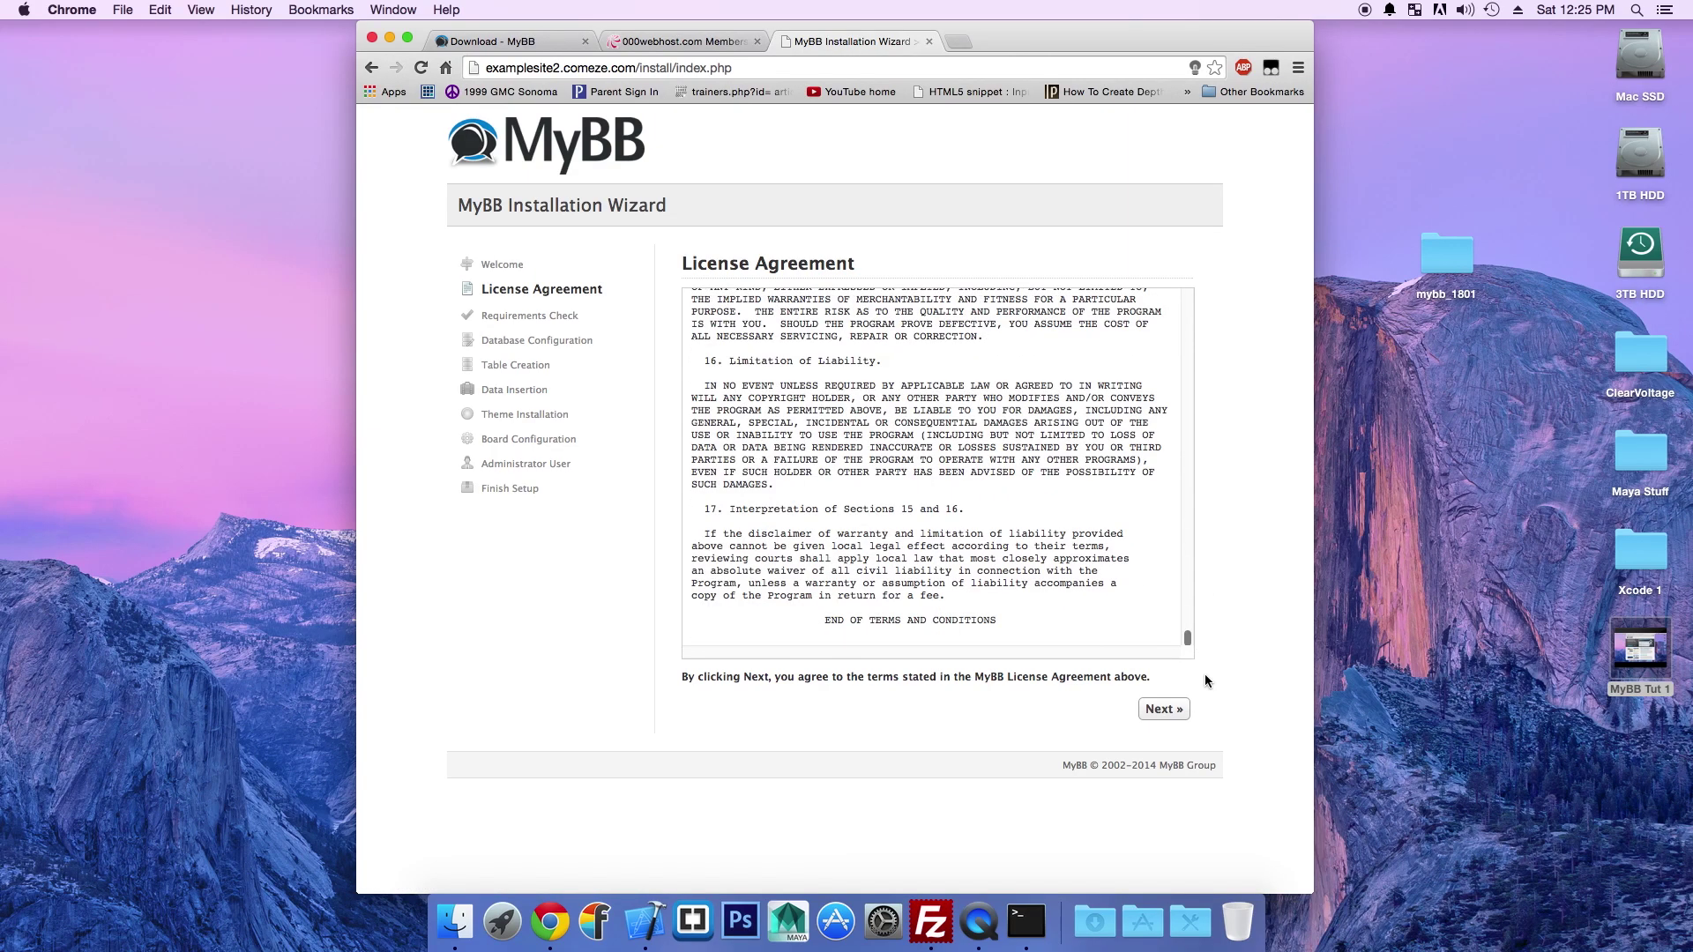
{"action": "left_click", "coordinate": [1164, 709]}
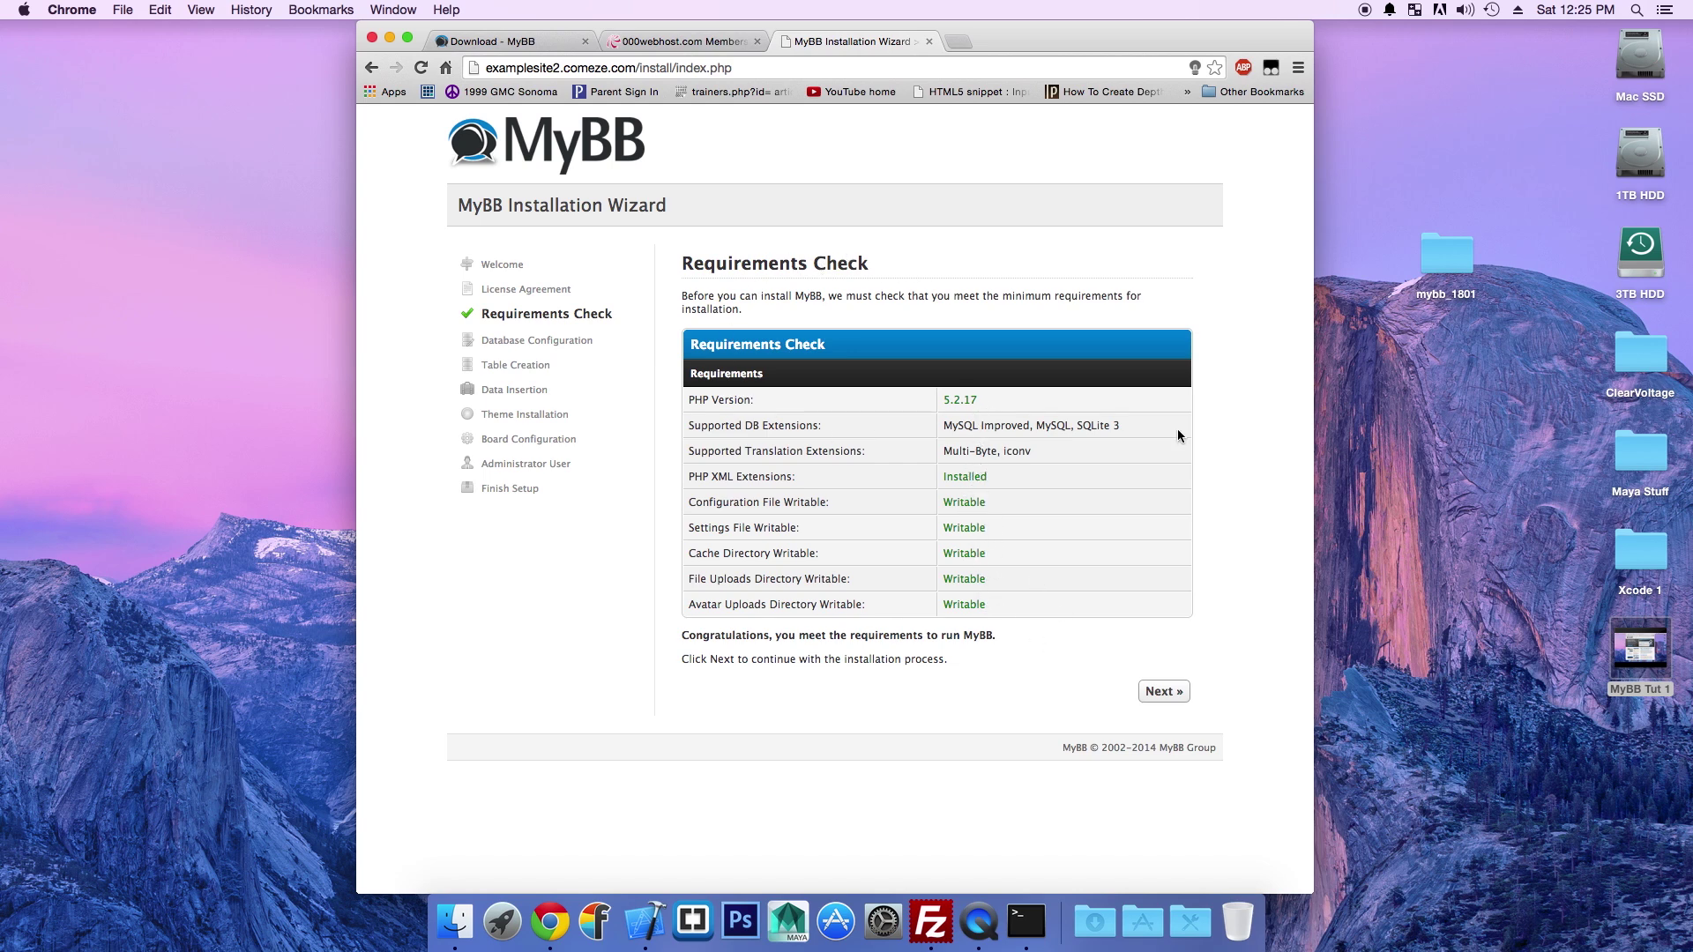
{"action": "left_click", "coordinate": [1162, 691]}
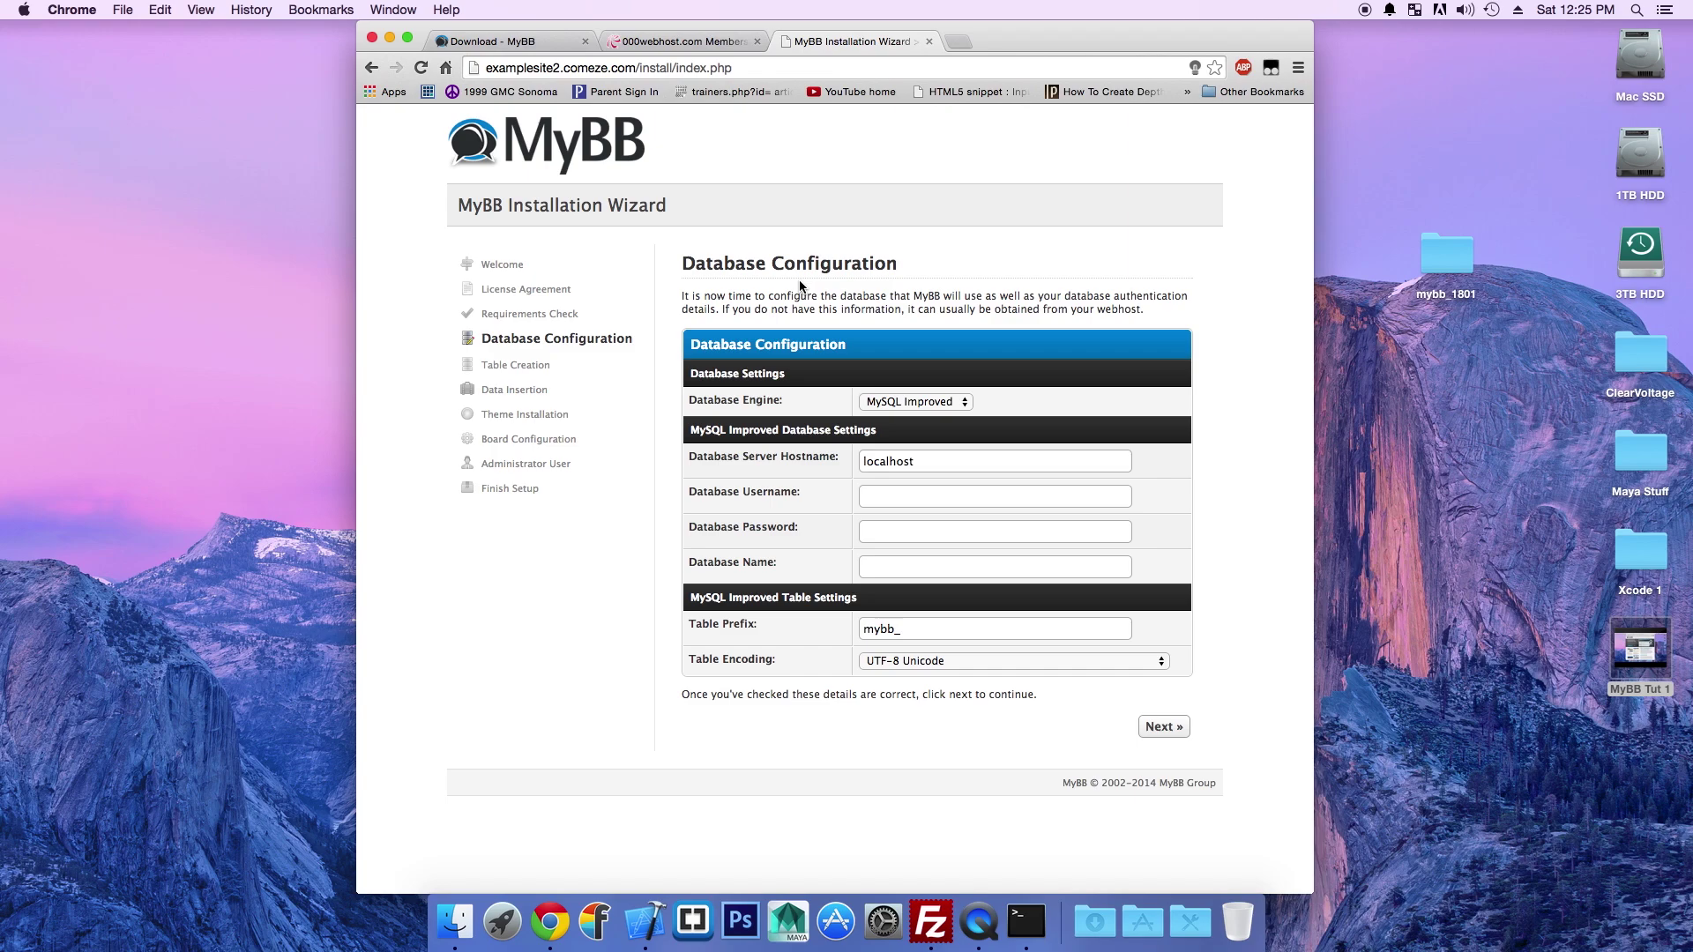
Step: Replace the localhost hostname with mysql17.000webhost.com copied from the 000webhost MySQL page
{"action": "left_click", "coordinate": [679, 41]}
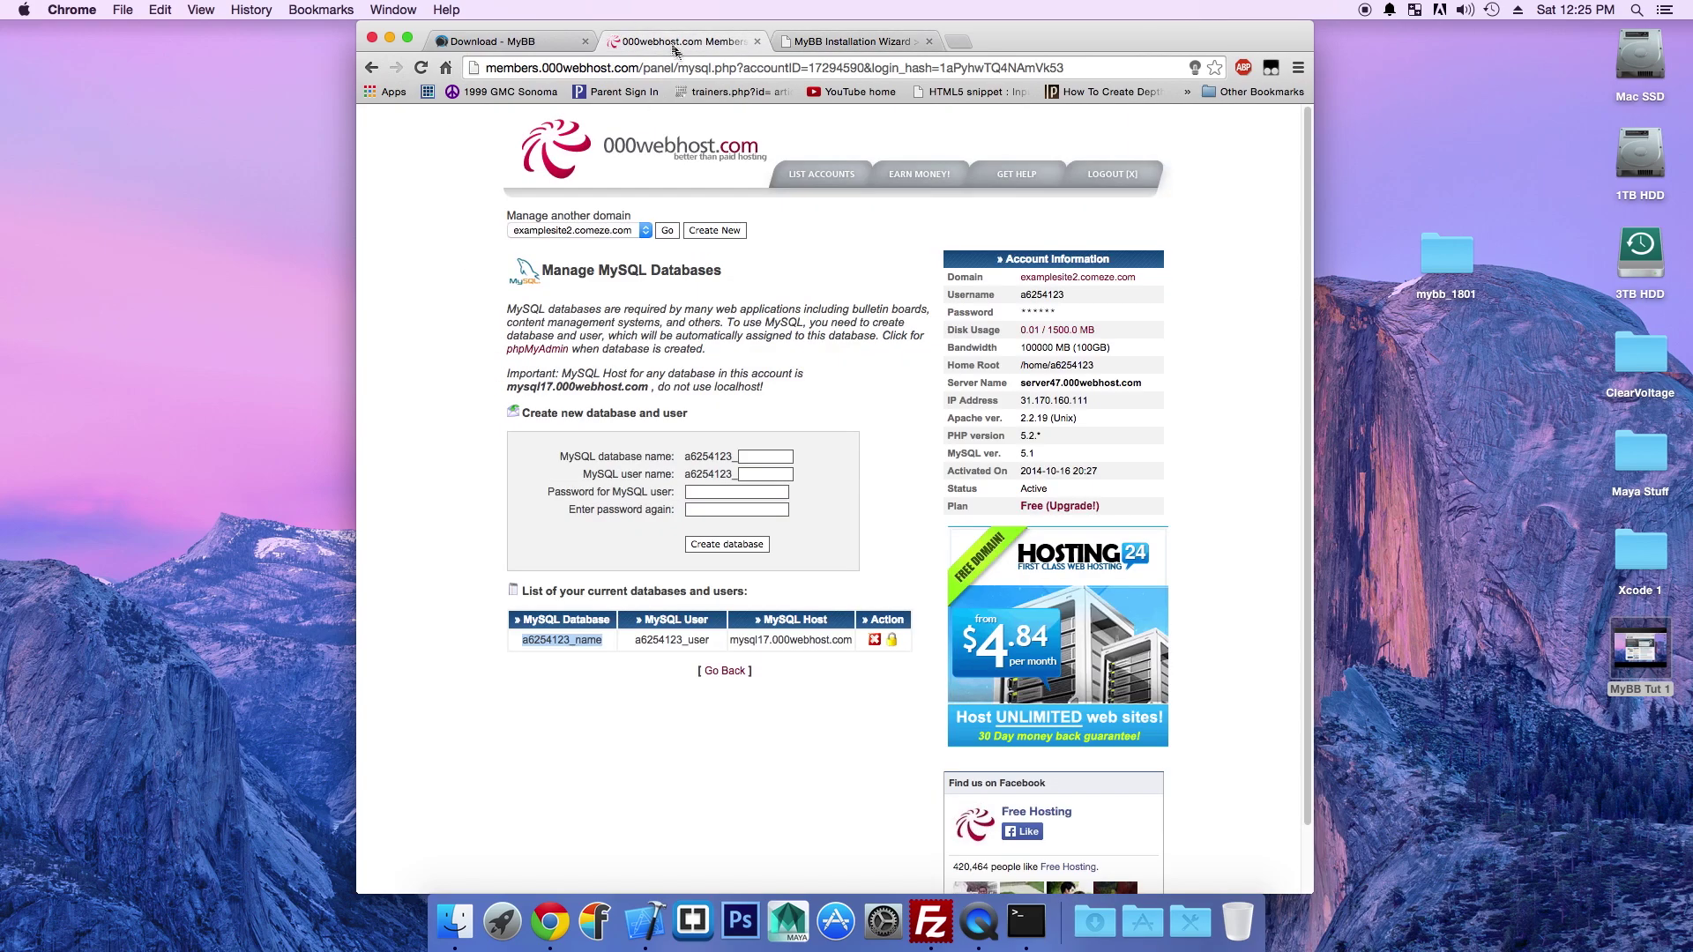
{"action": "left_click", "coordinate": [715, 668]}
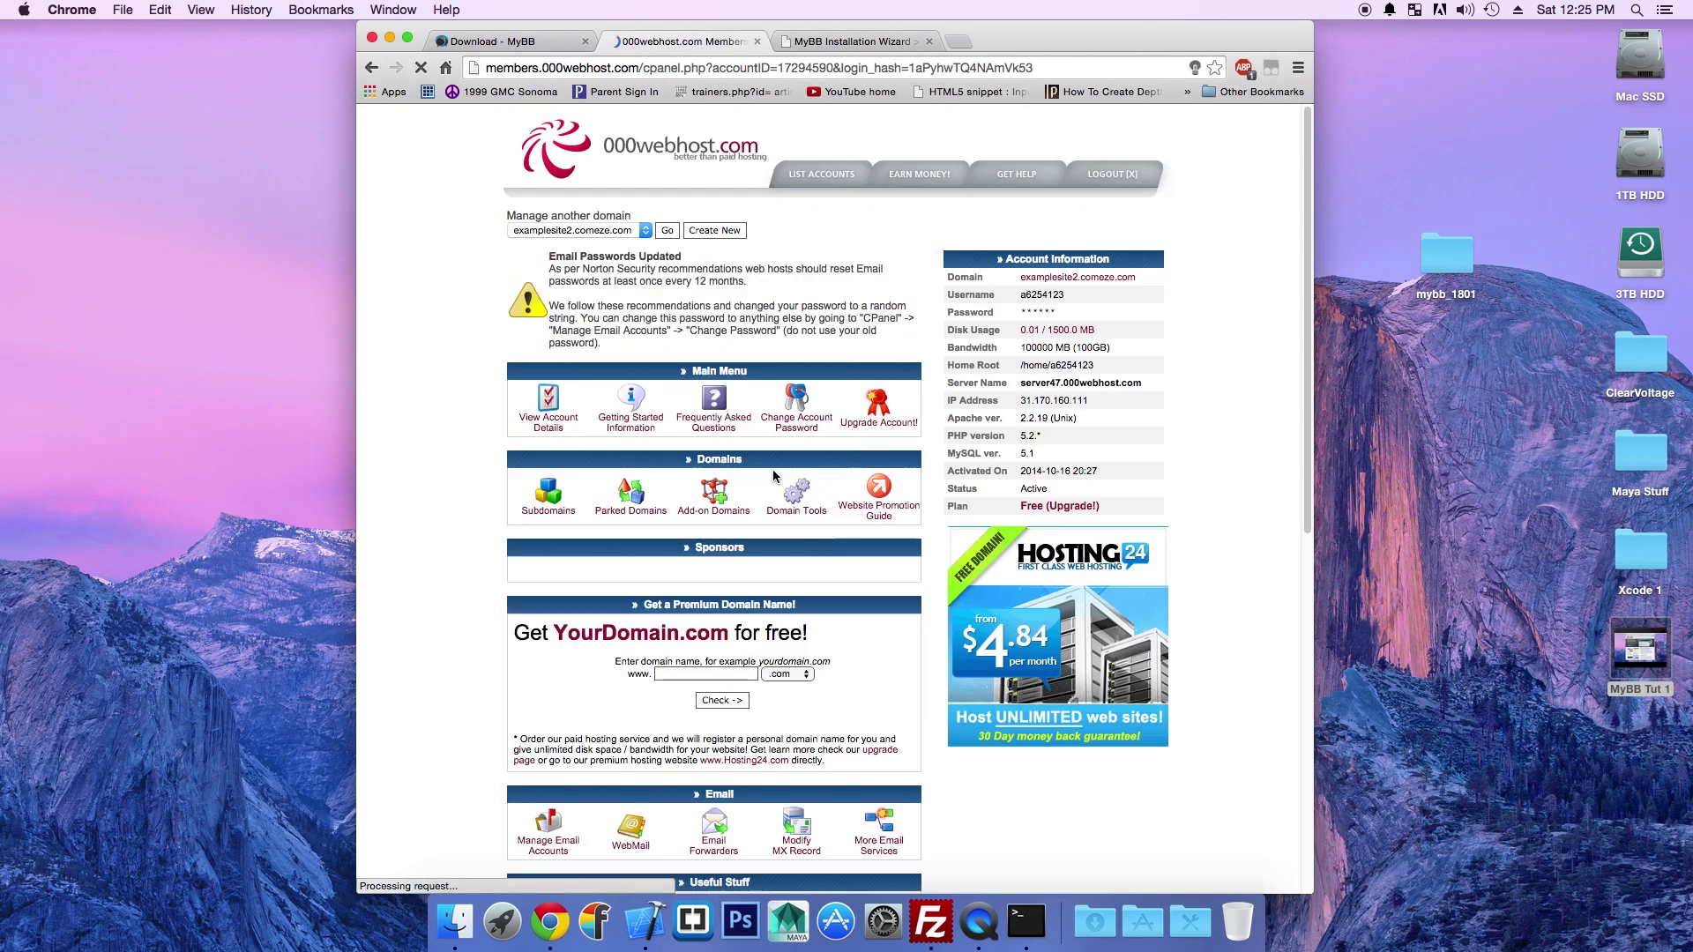
{"action": "scroll", "coordinate": [762, 631], "scroll_direction": "down", "scroll_amount": 3}
{"action": "scroll", "coordinate": [763, 631], "scroll_direction": "down", "scroll_amount": 5}
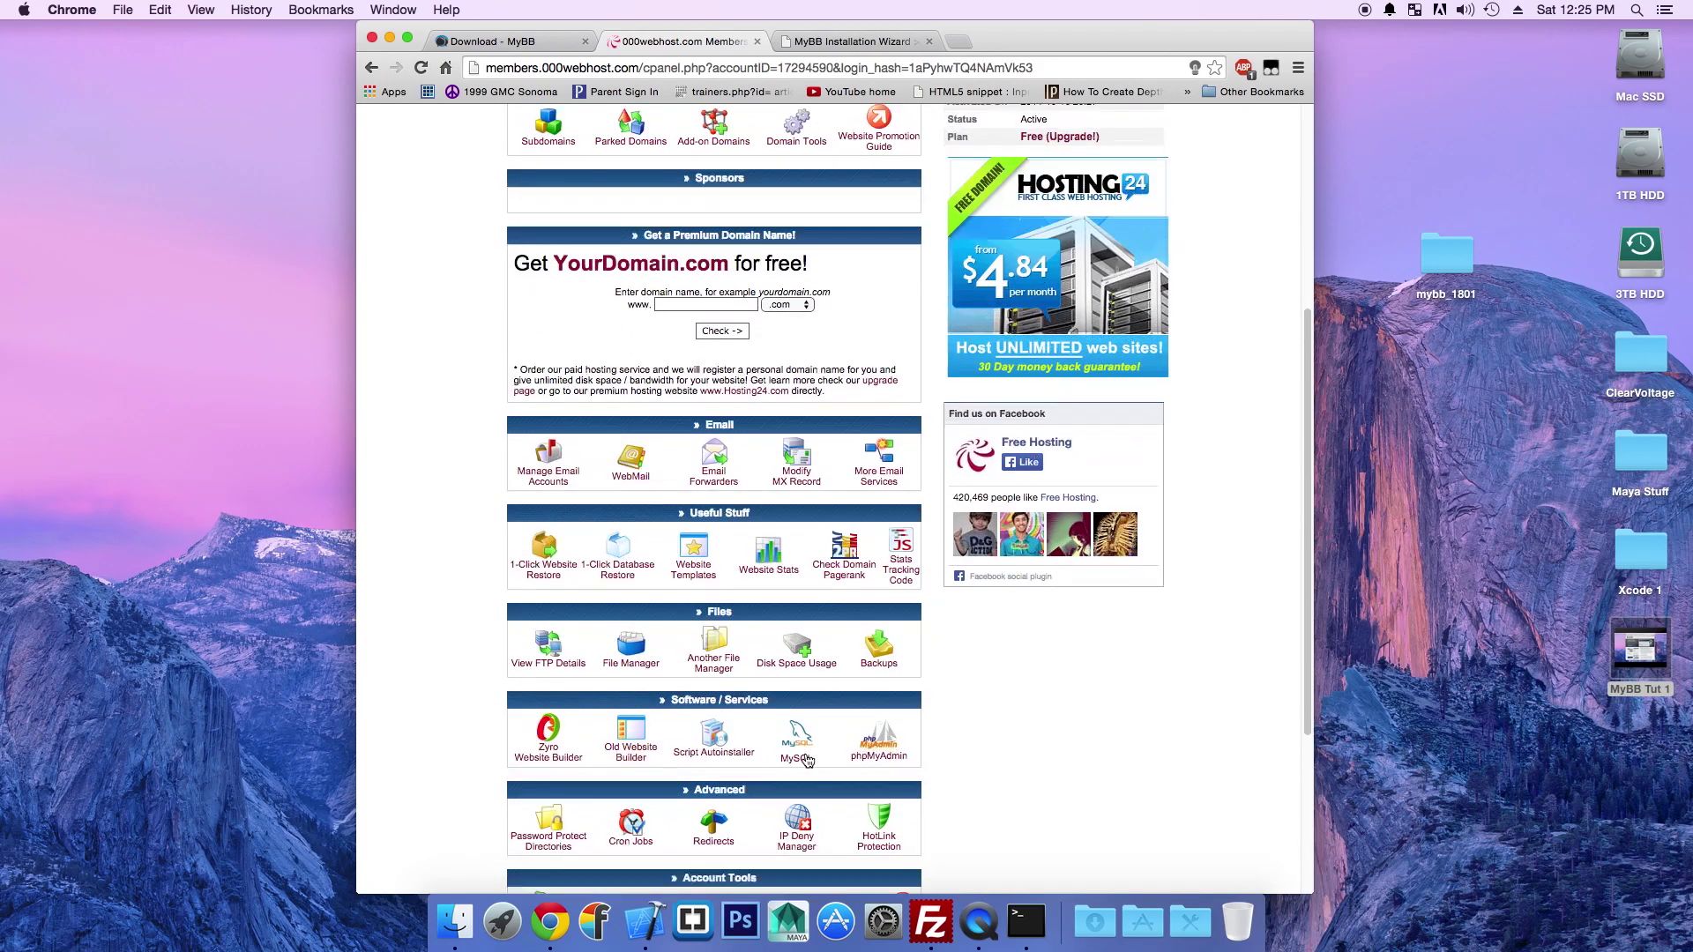
{"action": "left_click", "coordinate": [719, 577]}
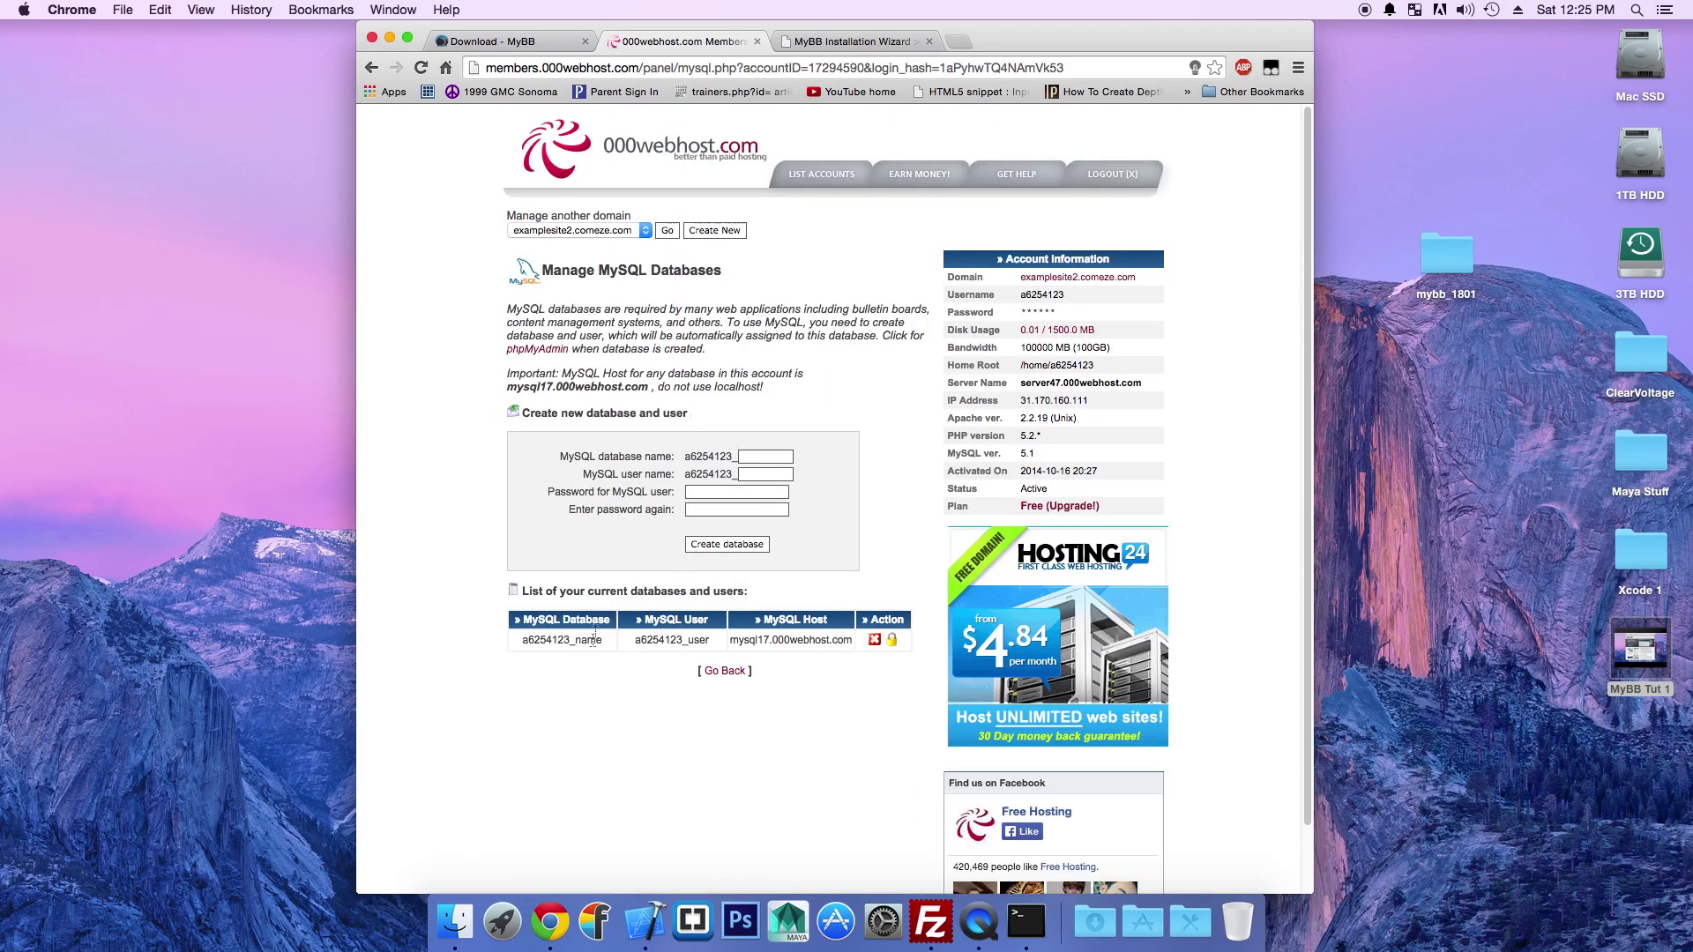
{"action": "left_click_drag", "start_coordinate": [846, 642], "coordinate": [735, 633]}
{"action": "key", "text": "super+c"}
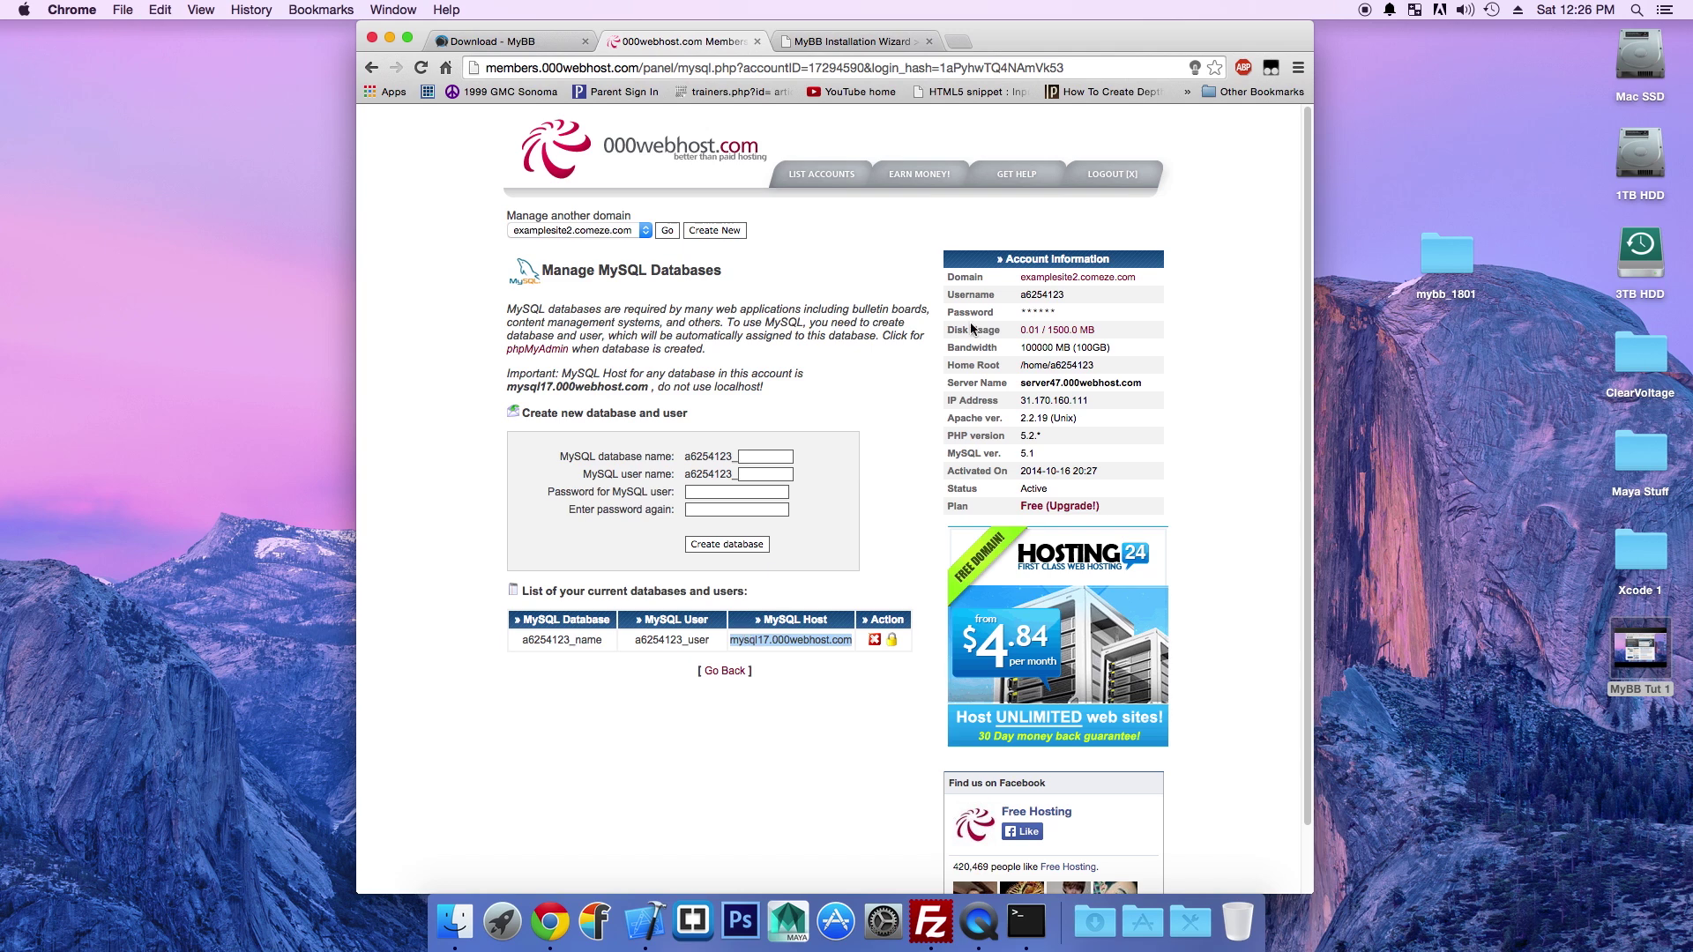
{"action": "left_click", "coordinate": [857, 39]}
{"action": "left_click", "coordinate": [941, 463]}
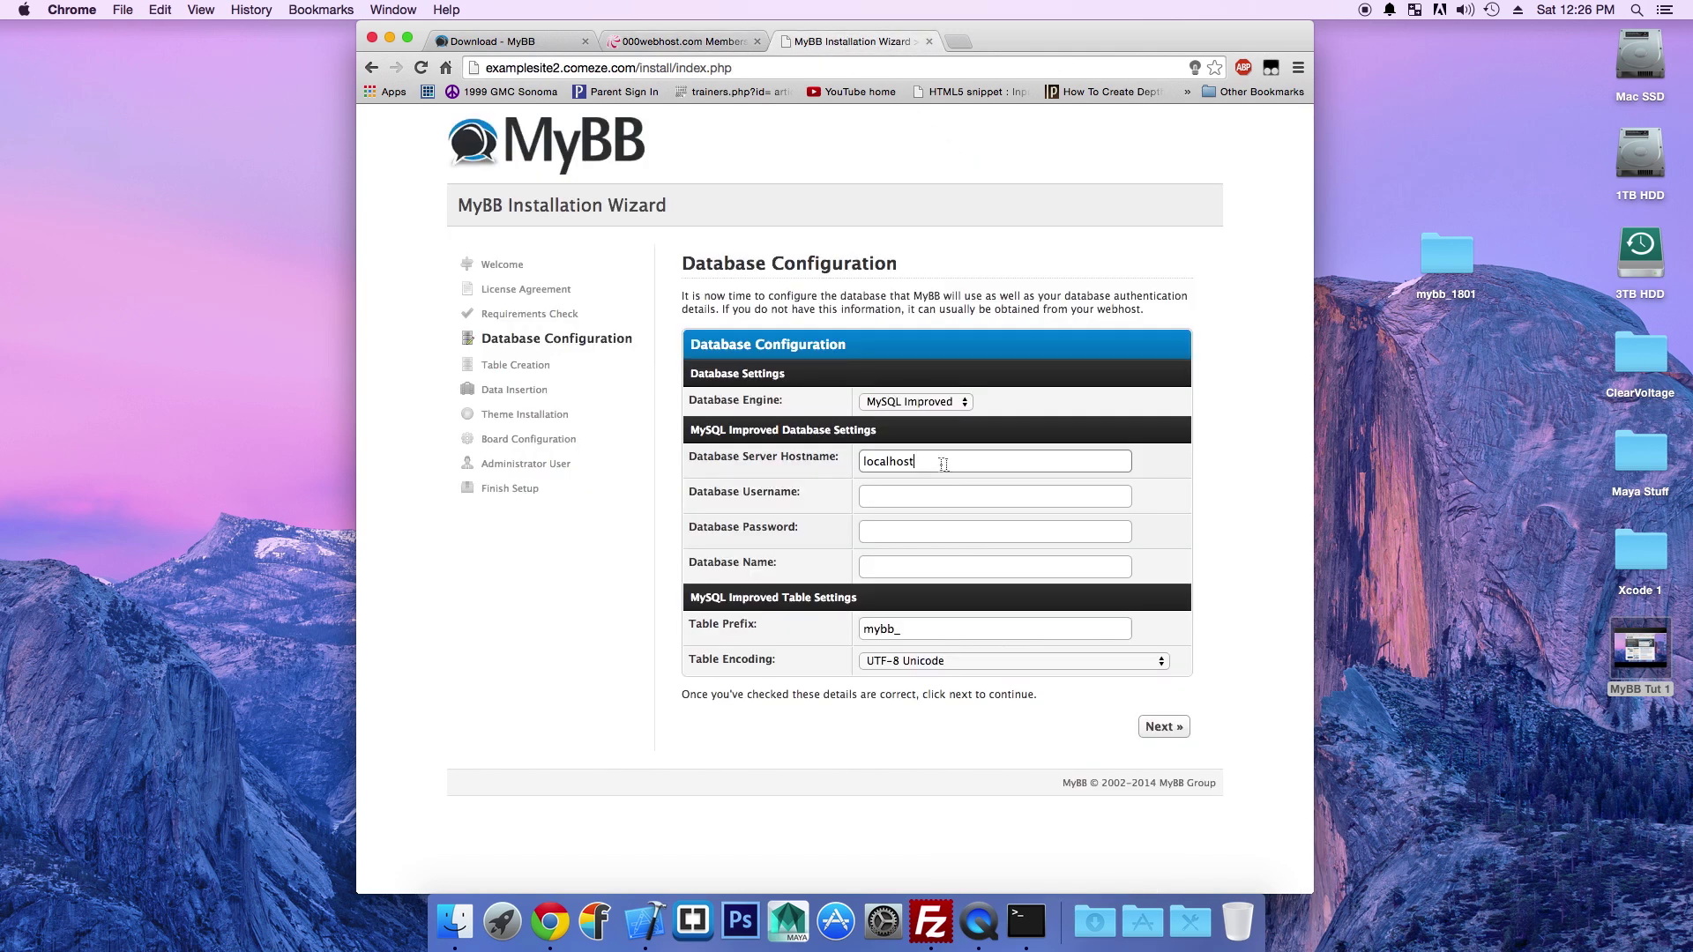
{"action": "key", "text": "super+a"}
{"action": "key", "text": "super+v"}
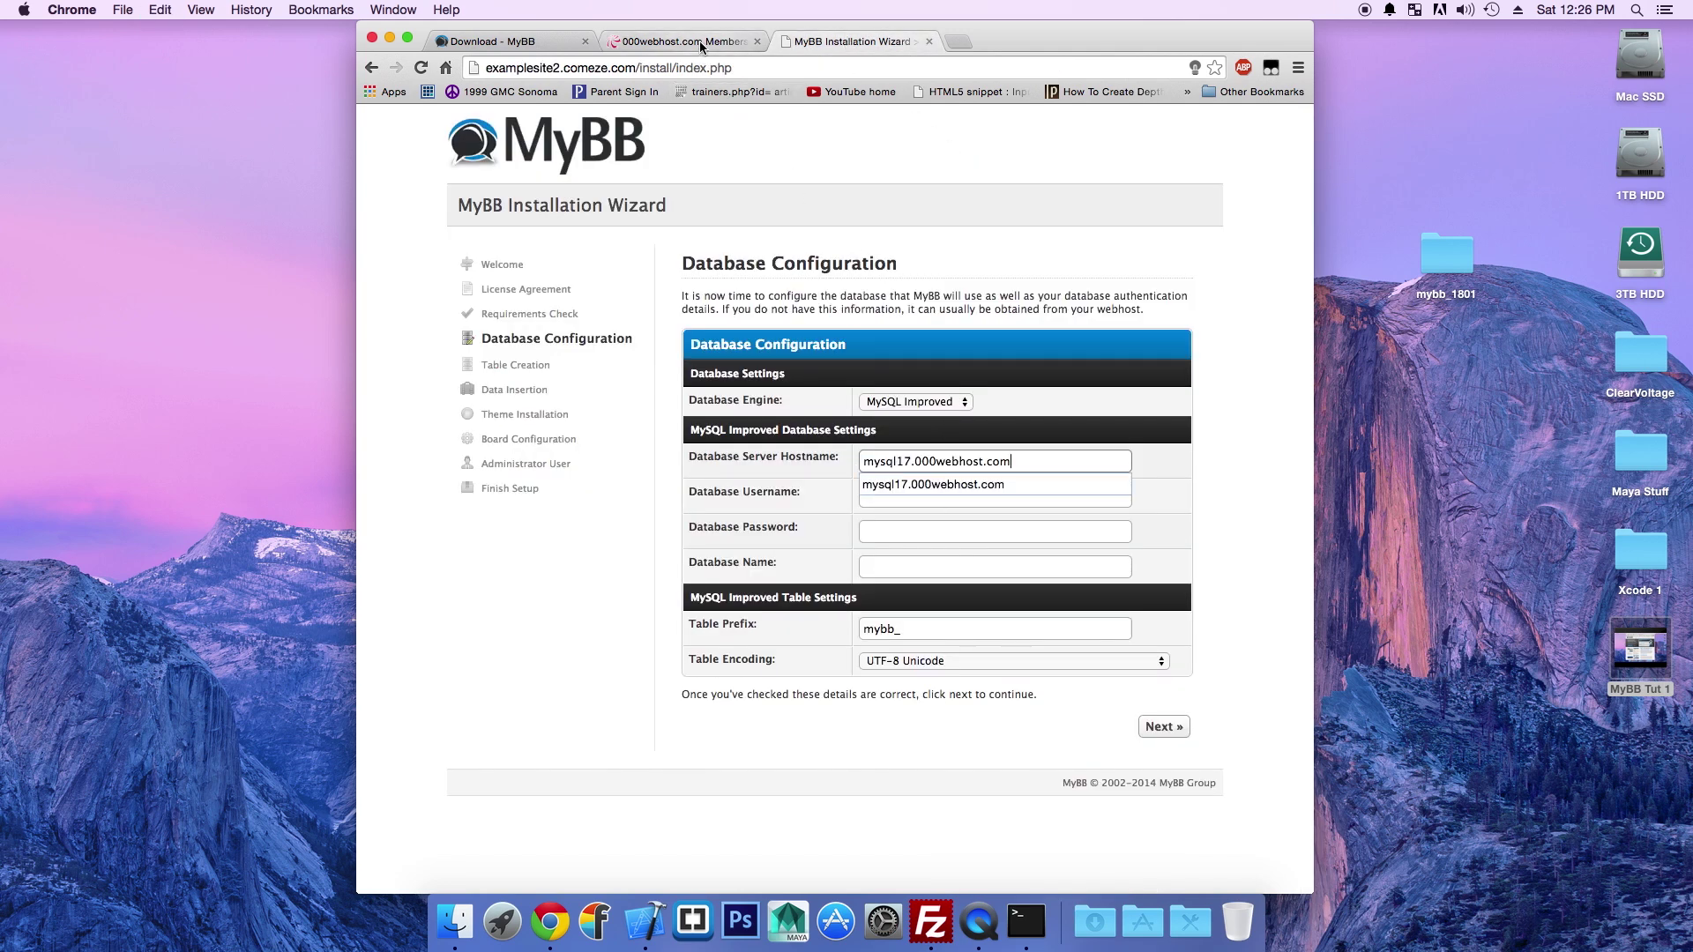
Step: Fill in the database username copied from the hosting panel's MySQL user column
{"action": "left_click", "coordinate": [696, 39]}
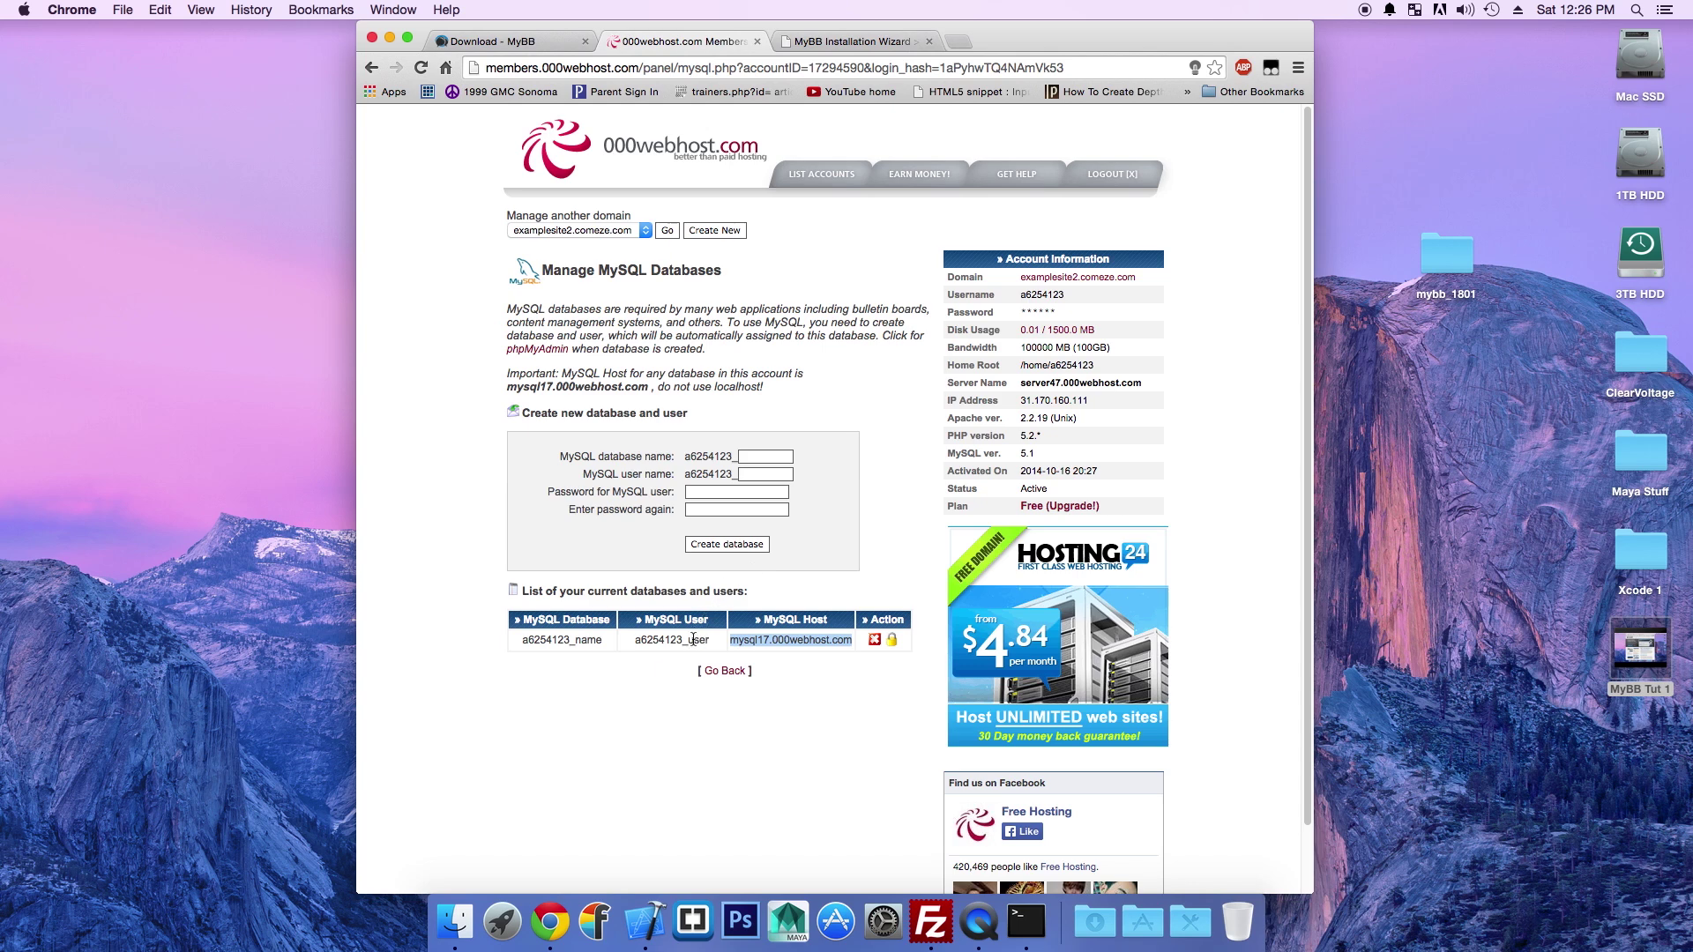
{"action": "left_click_drag", "start_coordinate": [710, 640], "coordinate": [643, 641]}
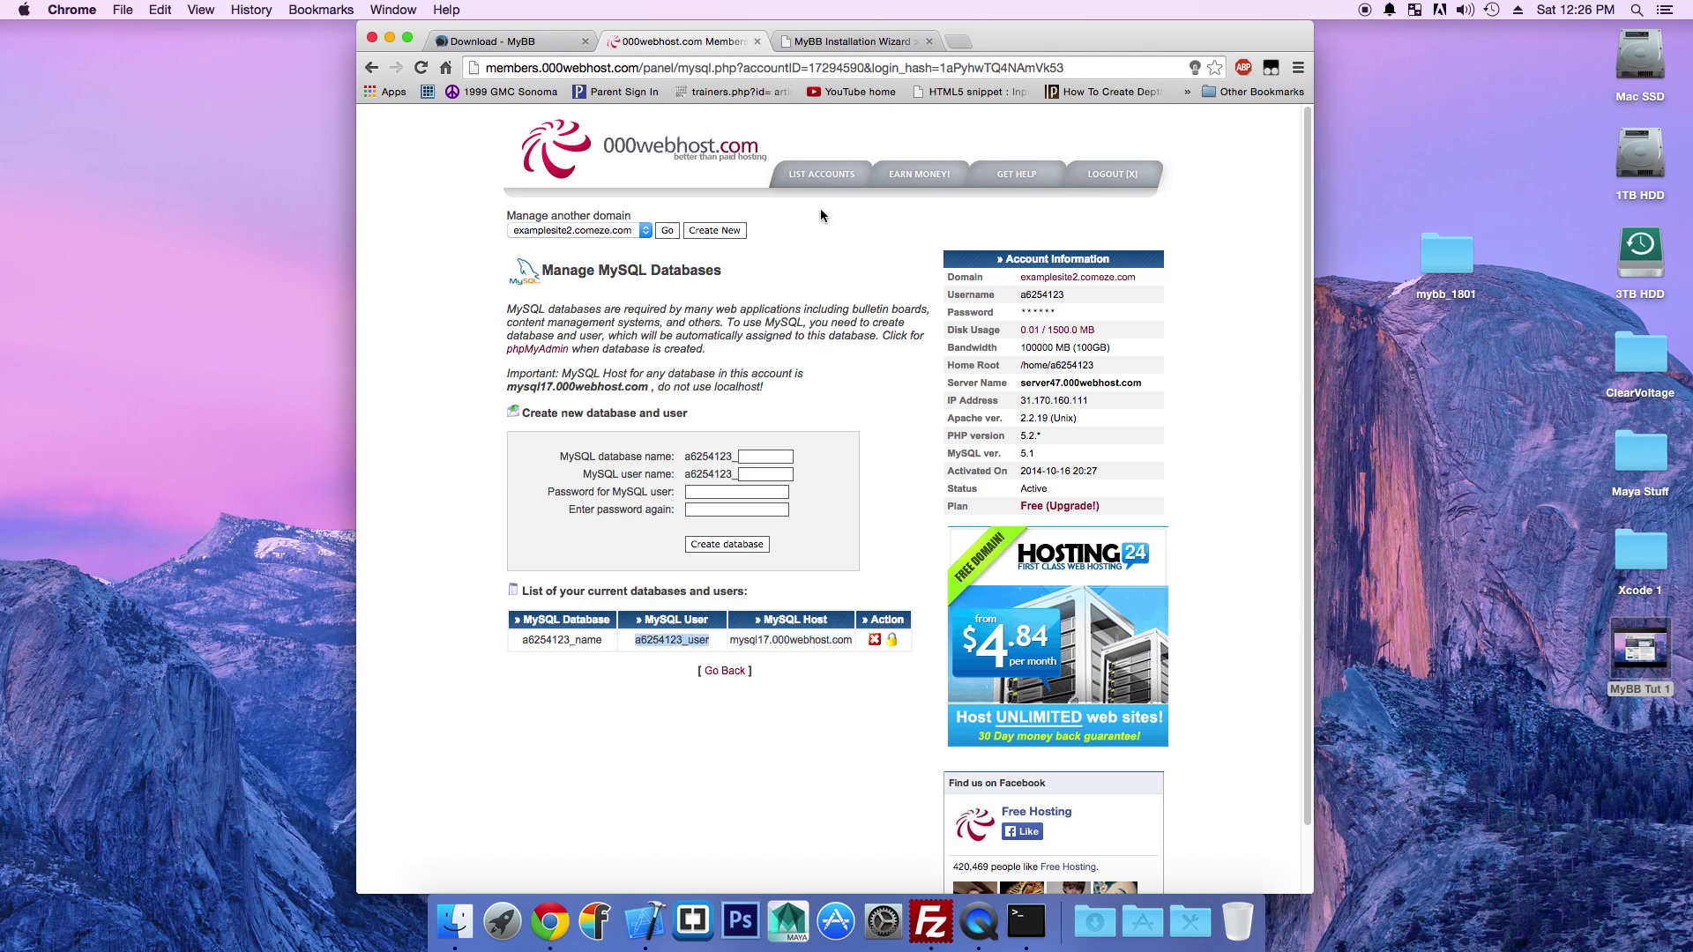
{"action": "left_click", "coordinate": [848, 41]}
{"action": "left_click", "coordinate": [918, 496]}
{"action": "key", "text": "super+a"}
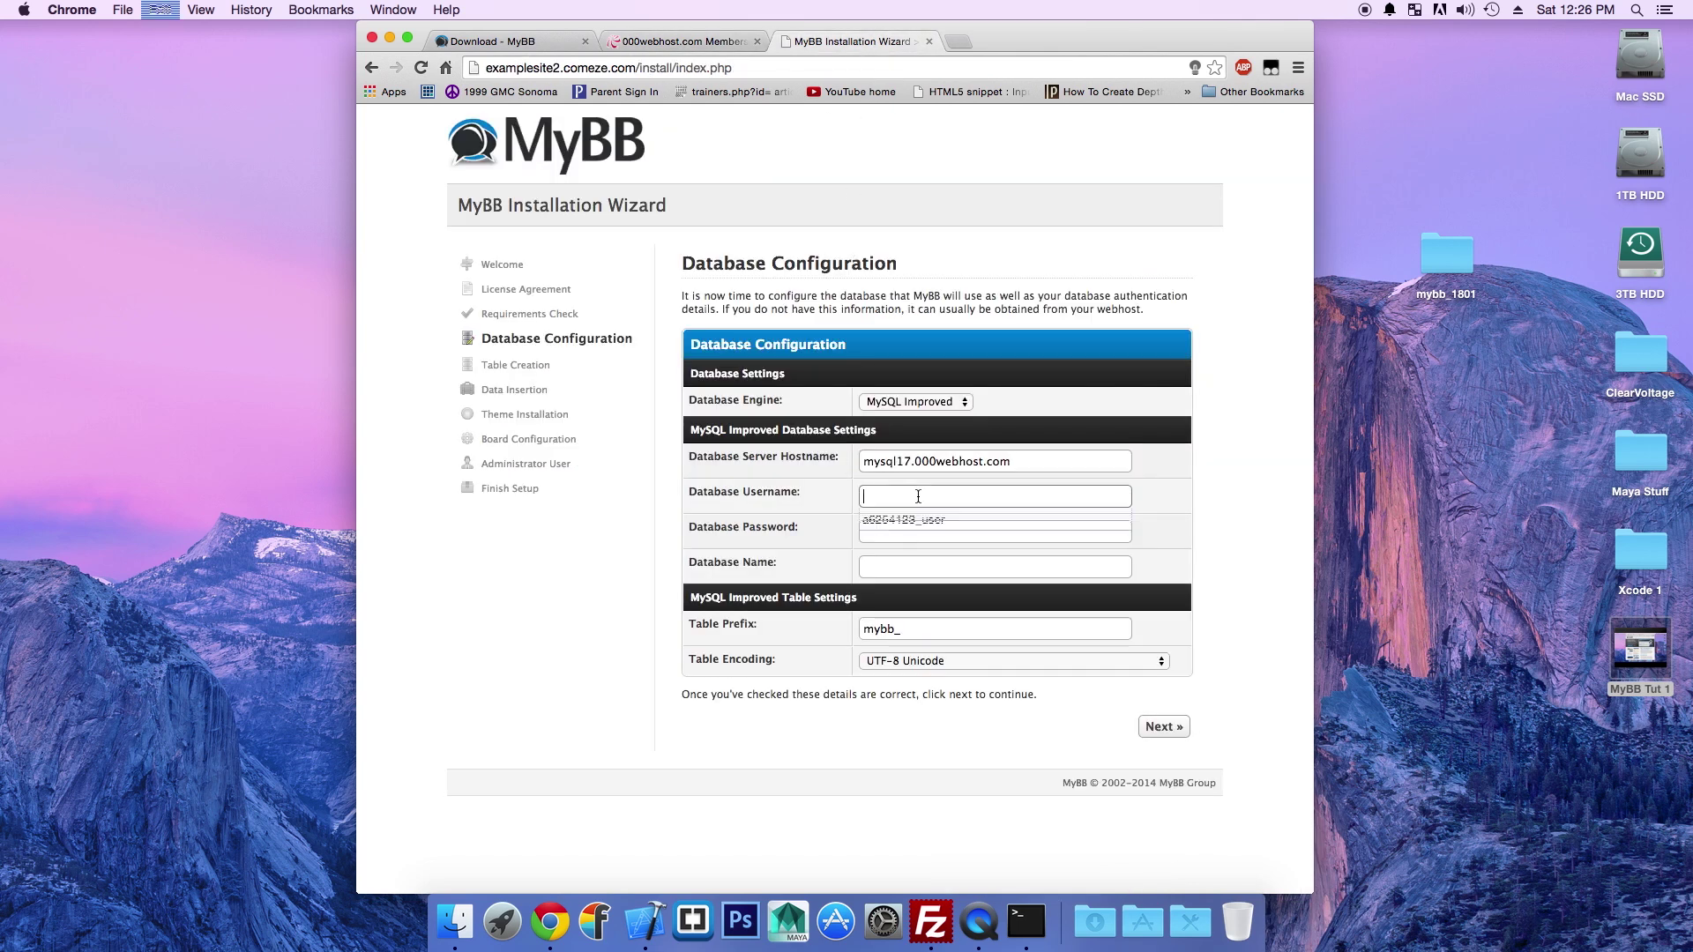
{"action": "left_click", "coordinate": [917, 520]}
{"action": "left_click", "coordinate": [922, 536]}
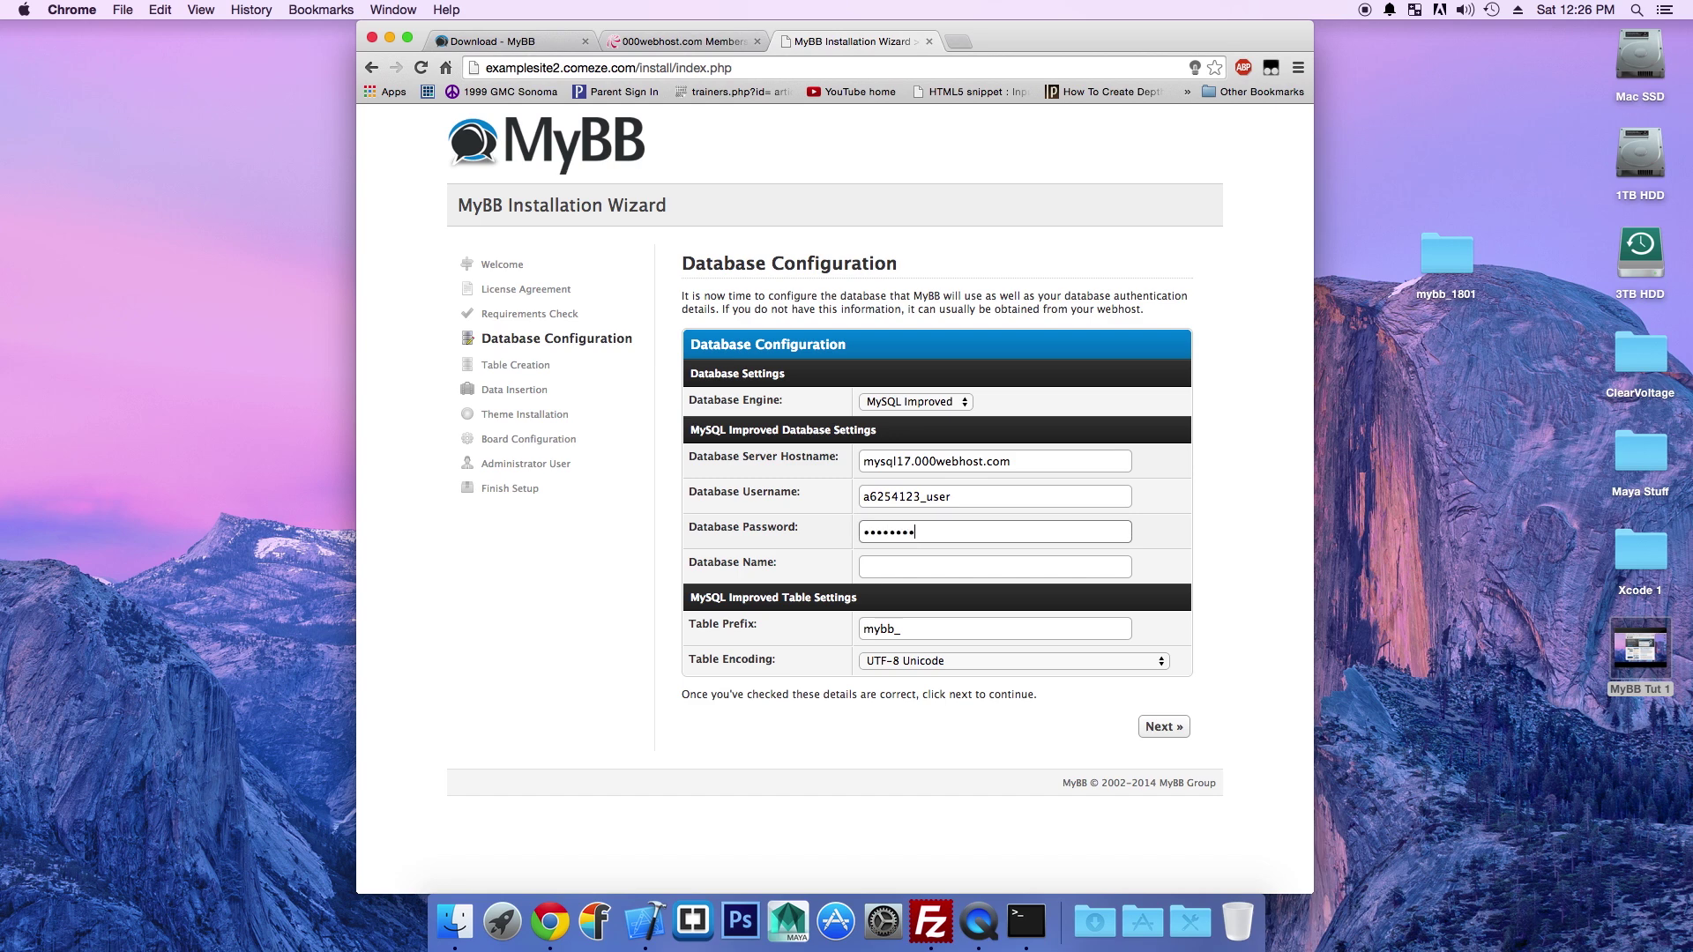
Step: Paste the copied MySQL database name into the database name field and submit the settings
{"action": "left_click", "coordinate": [684, 41]}
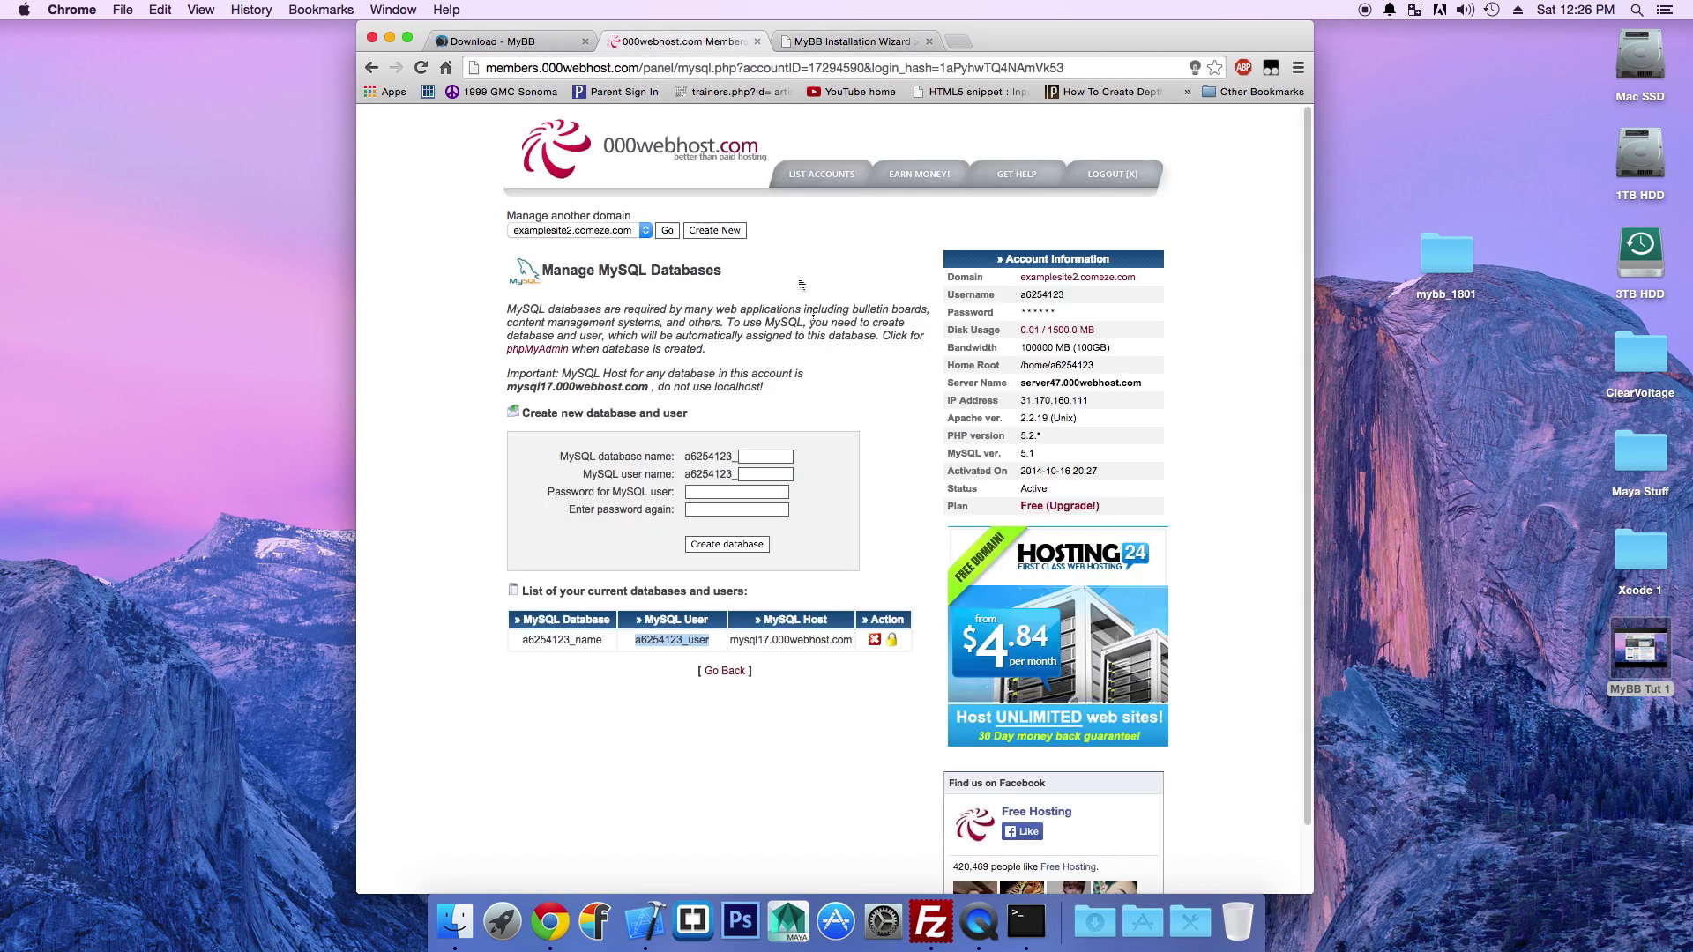
{"action": "left_click_drag", "start_coordinate": [606, 639], "coordinate": [520, 636]}
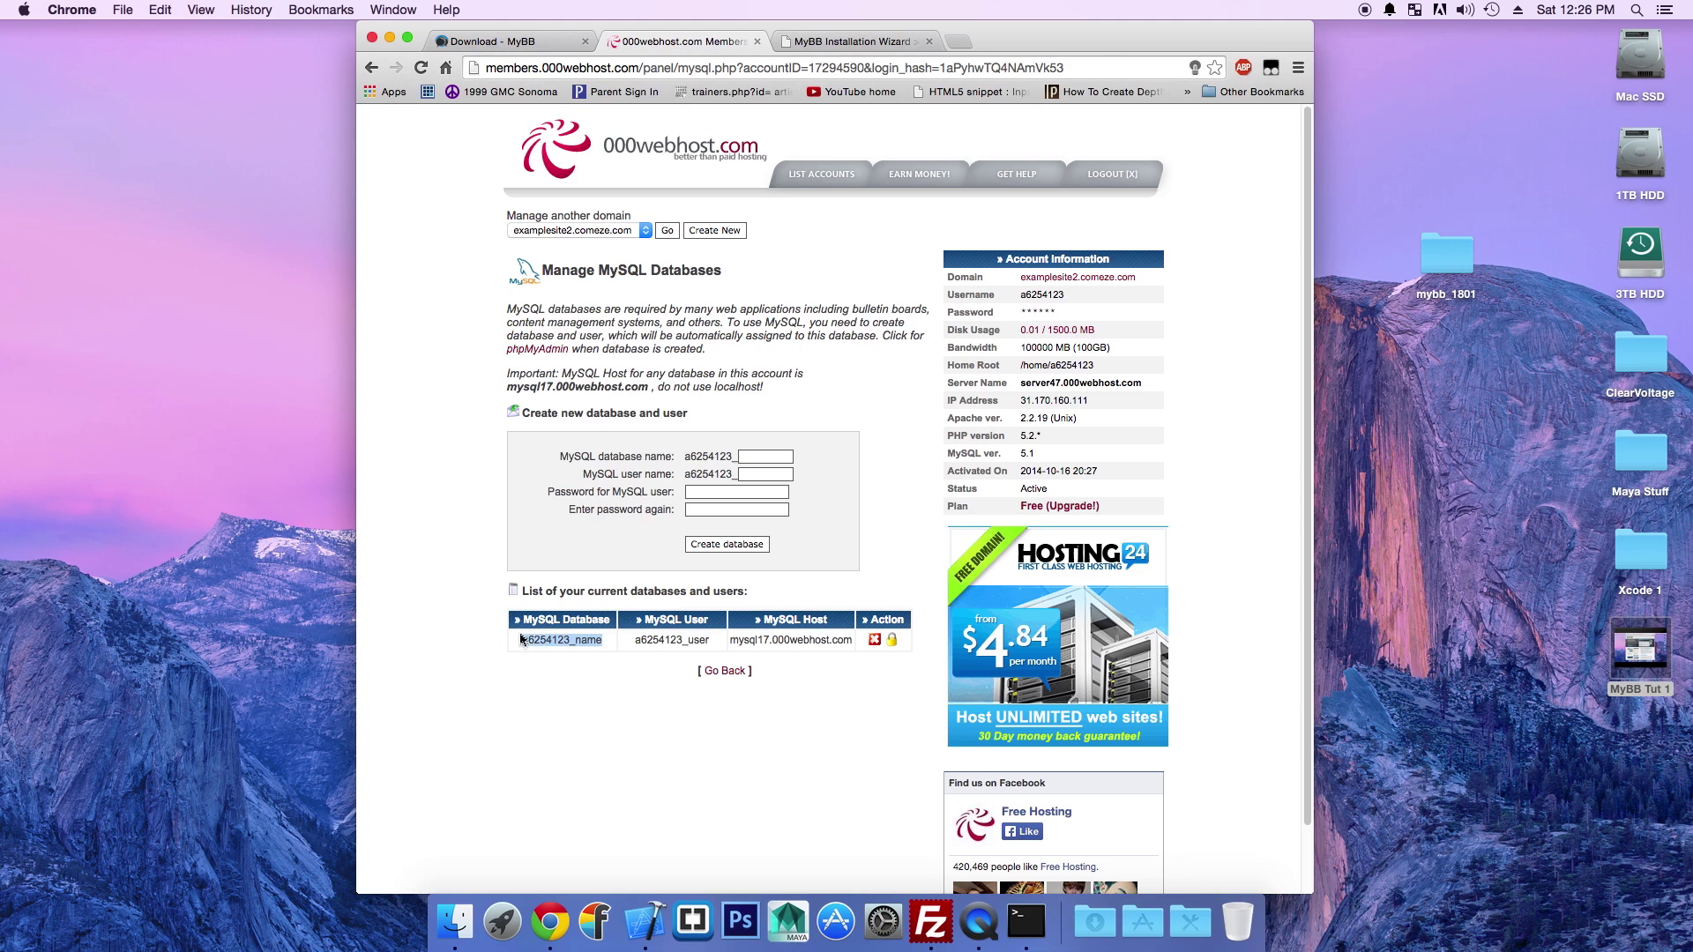
{"action": "key", "text": "super+c"}
{"action": "left_click", "coordinate": [842, 42]}
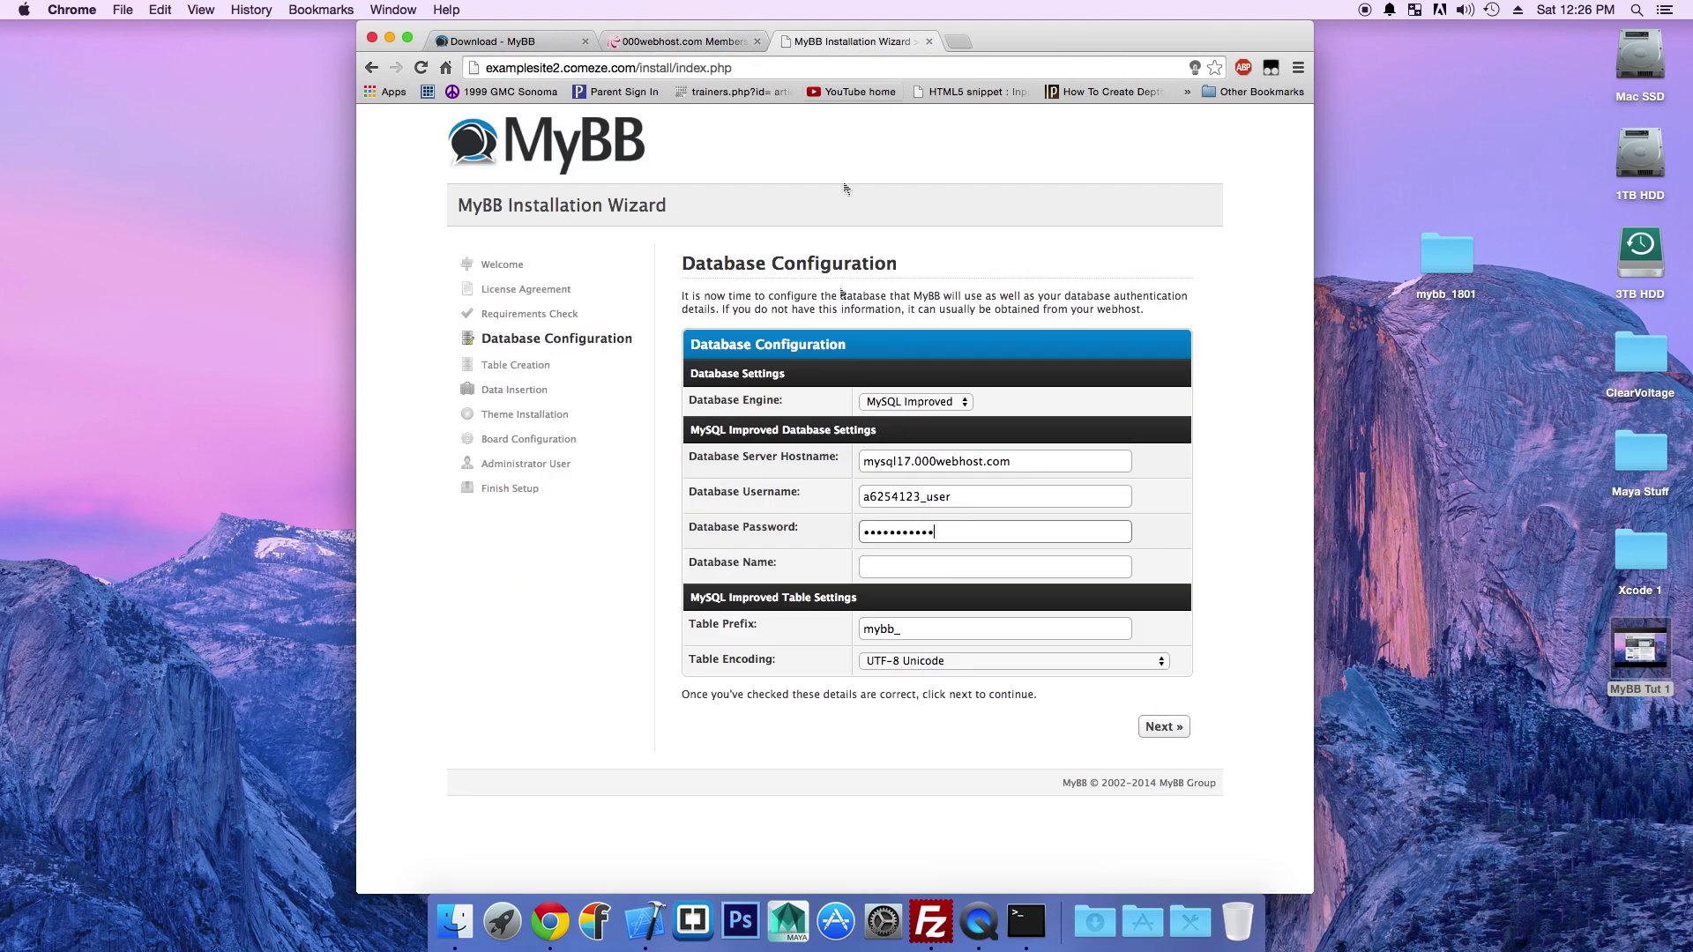
{"action": "left_click", "coordinate": [921, 568]}
{"action": "key", "text": "super+v"}
{"action": "left_click", "coordinate": [1166, 727]}
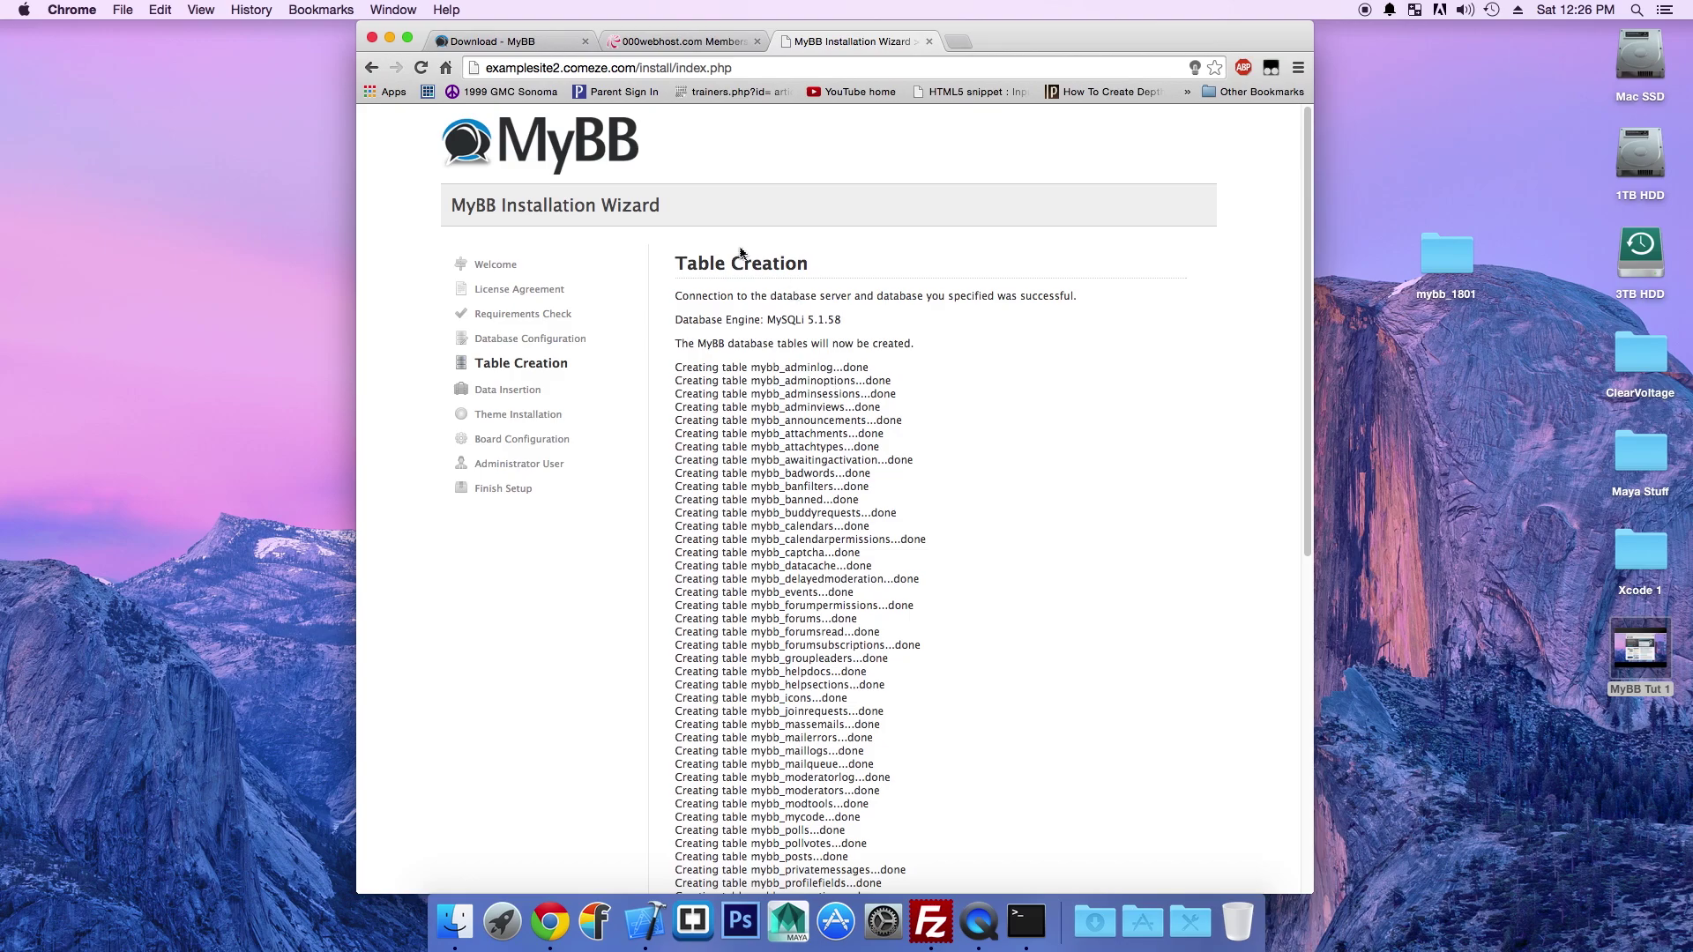
Step: Continue from Table Creation through Table Population and Theme Insertion to Board Configuration
{"action": "scroll", "coordinate": [736, 252], "scroll_direction": "down", "scroll_amount": 1}
{"action": "scroll", "coordinate": [734, 242], "scroll_direction": "down", "scroll_amount": 15}
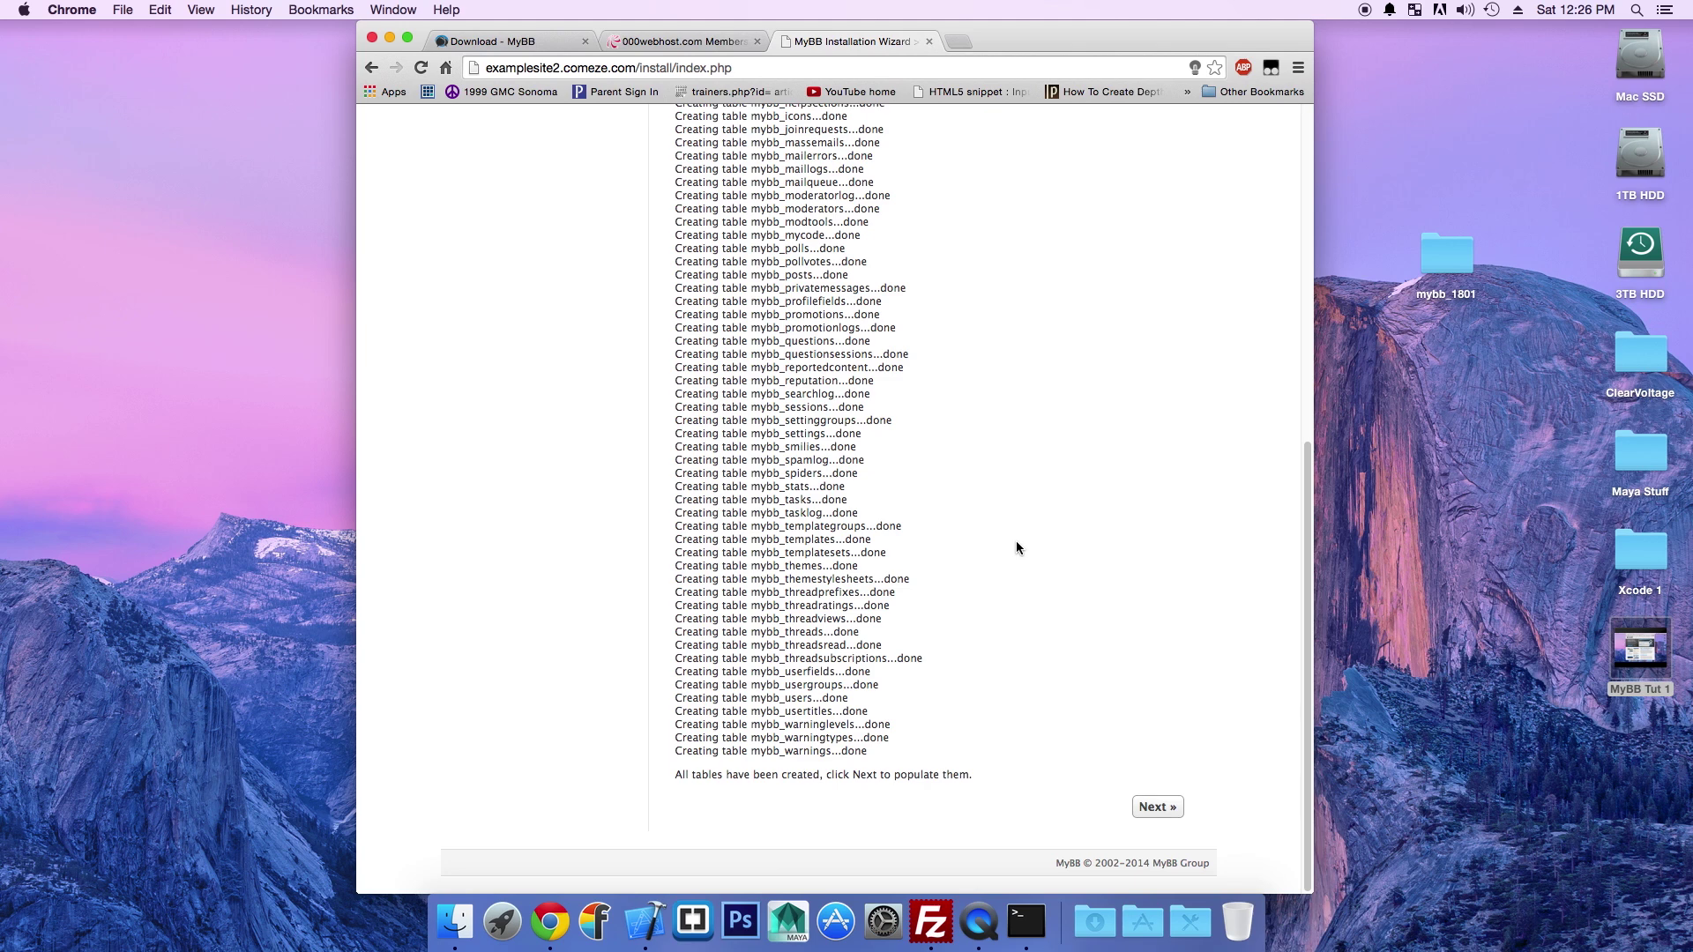
{"action": "left_click", "coordinate": [1160, 813]}
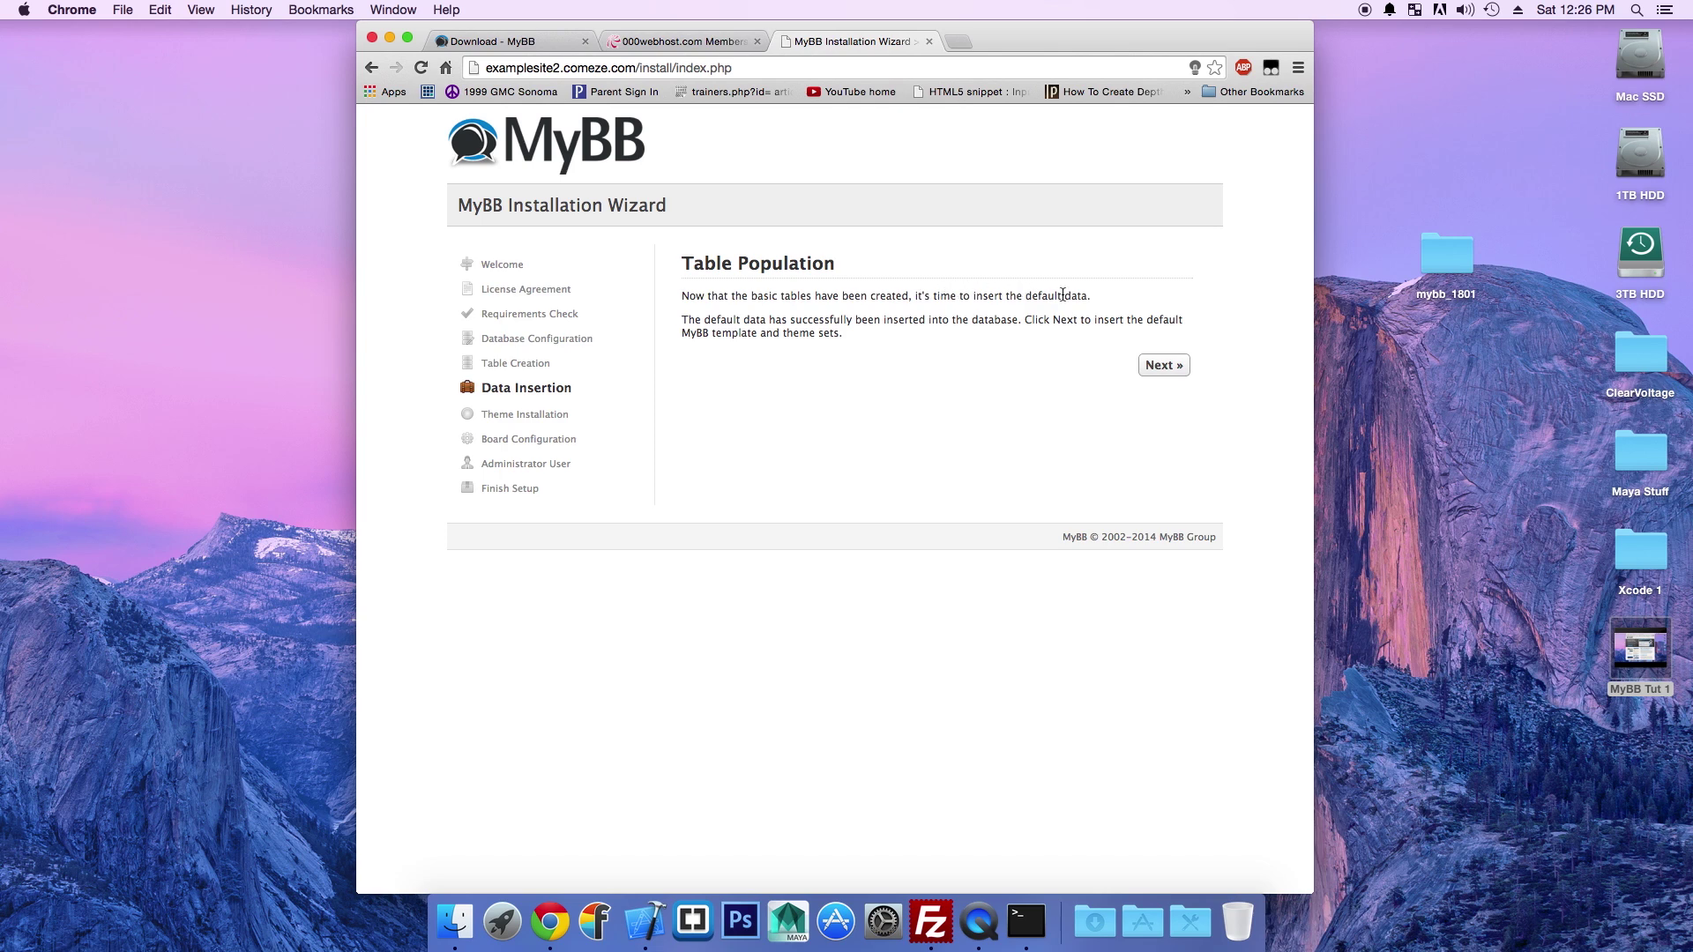
{"action": "left_click", "coordinate": [1178, 372]}
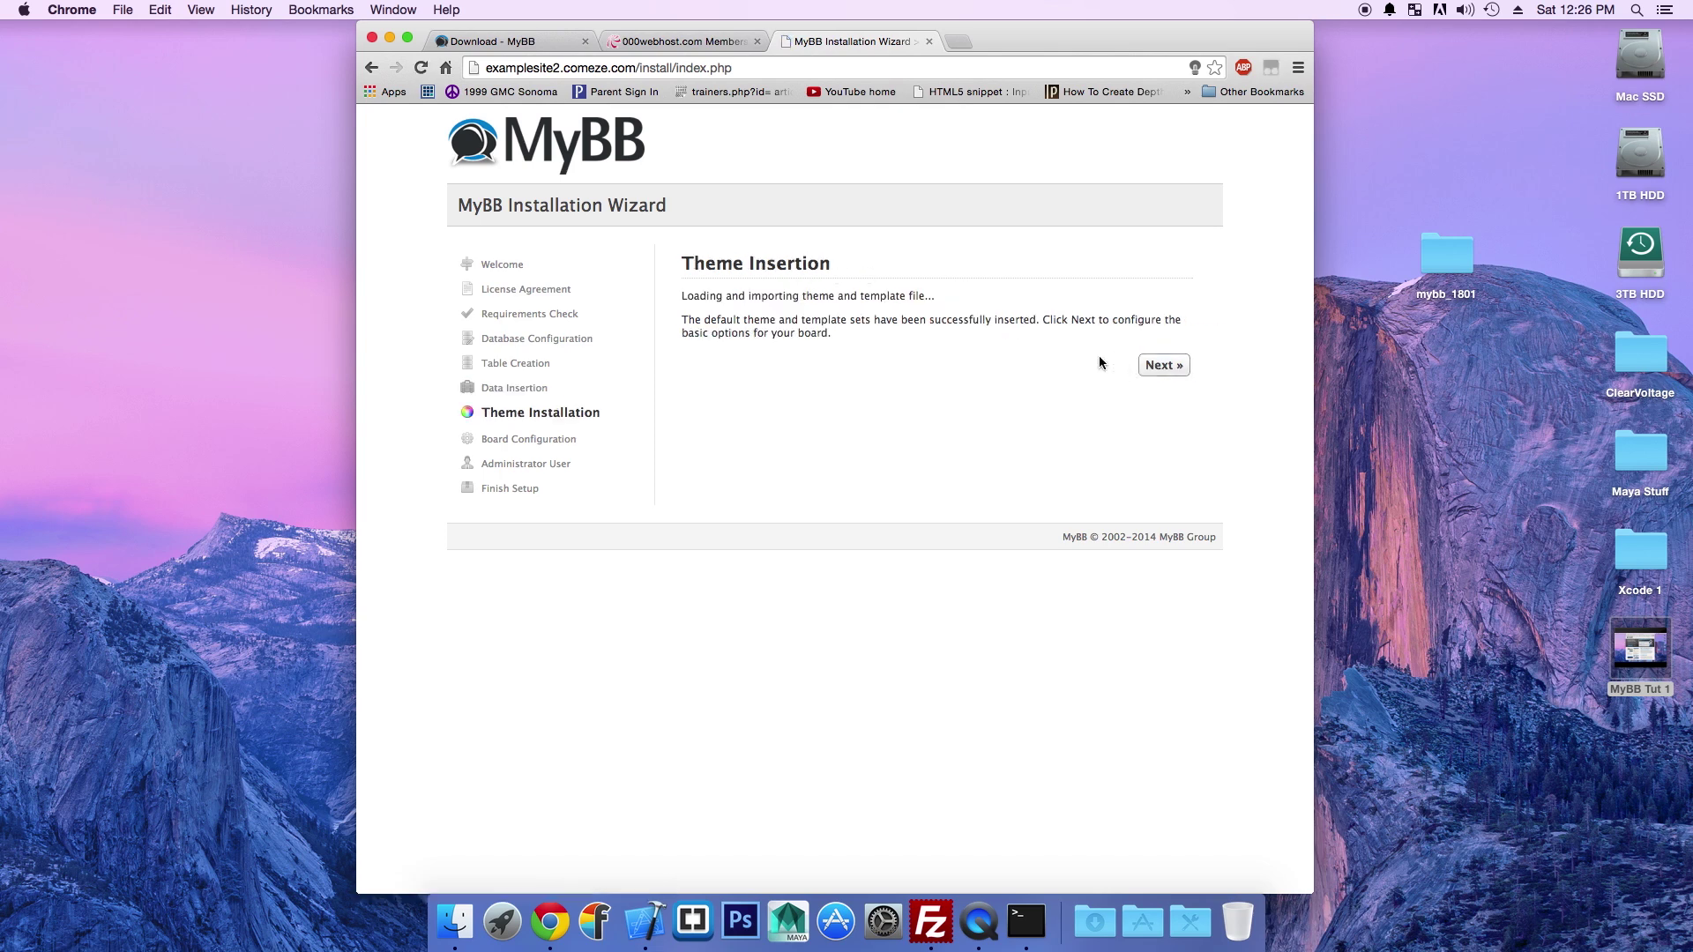
{"action": "left_click", "coordinate": [1164, 367]}
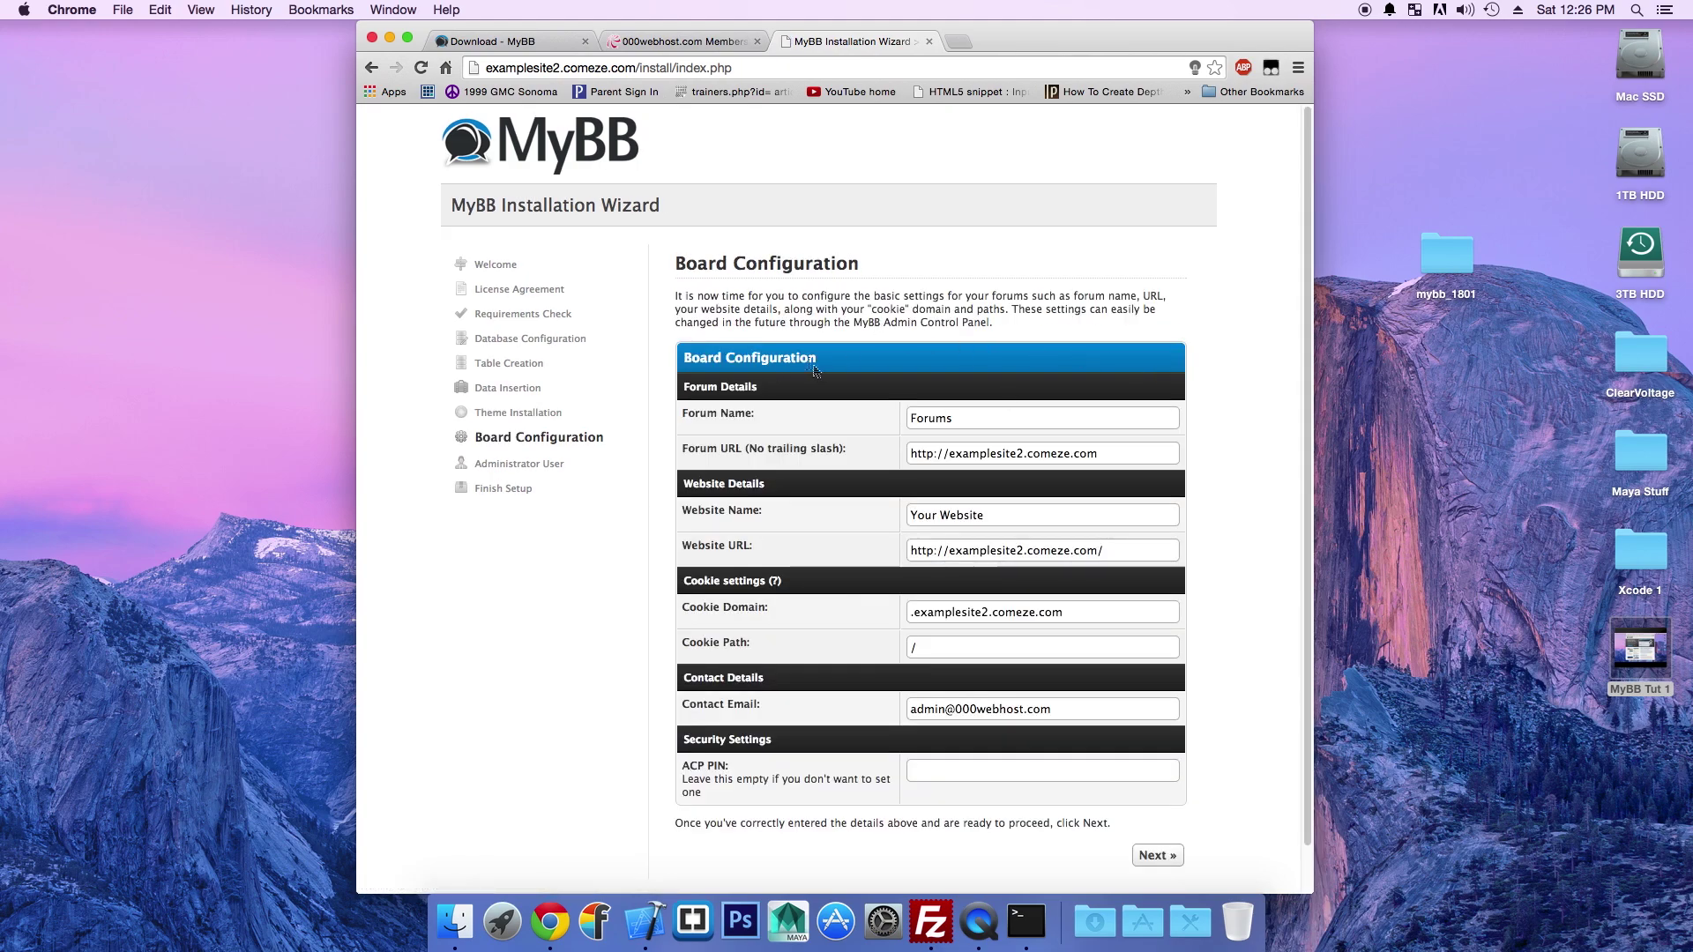
Step: Replace the default Forum Name and Website Name with 'Example Forum'
{"action": "scroll", "coordinate": [935, 278], "scroll_direction": "down", "scroll_amount": 2}
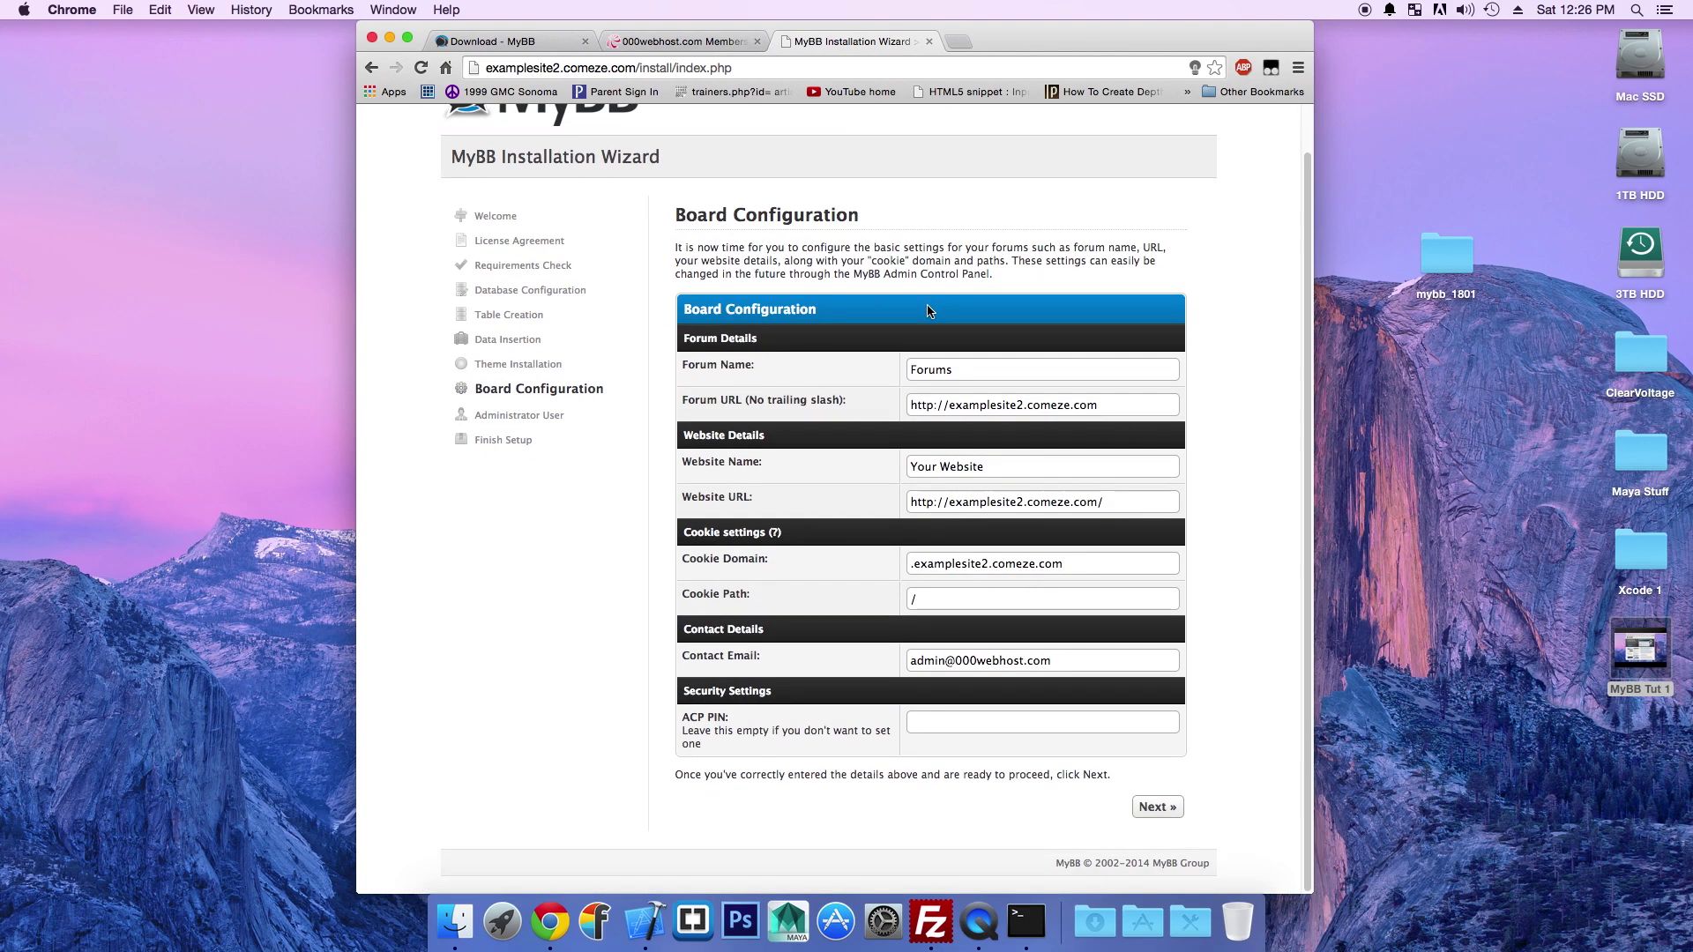
{"action": "scroll", "coordinate": [917, 324], "scroll_direction": "up", "scroll_amount": 2}
{"action": "scroll", "coordinate": [1006, 357], "scroll_direction": "down", "scroll_amount": 2}
{"action": "left_click_drag", "start_coordinate": [954, 364], "coordinate": [877, 367]}
{"action": "type", "text": "Example"}
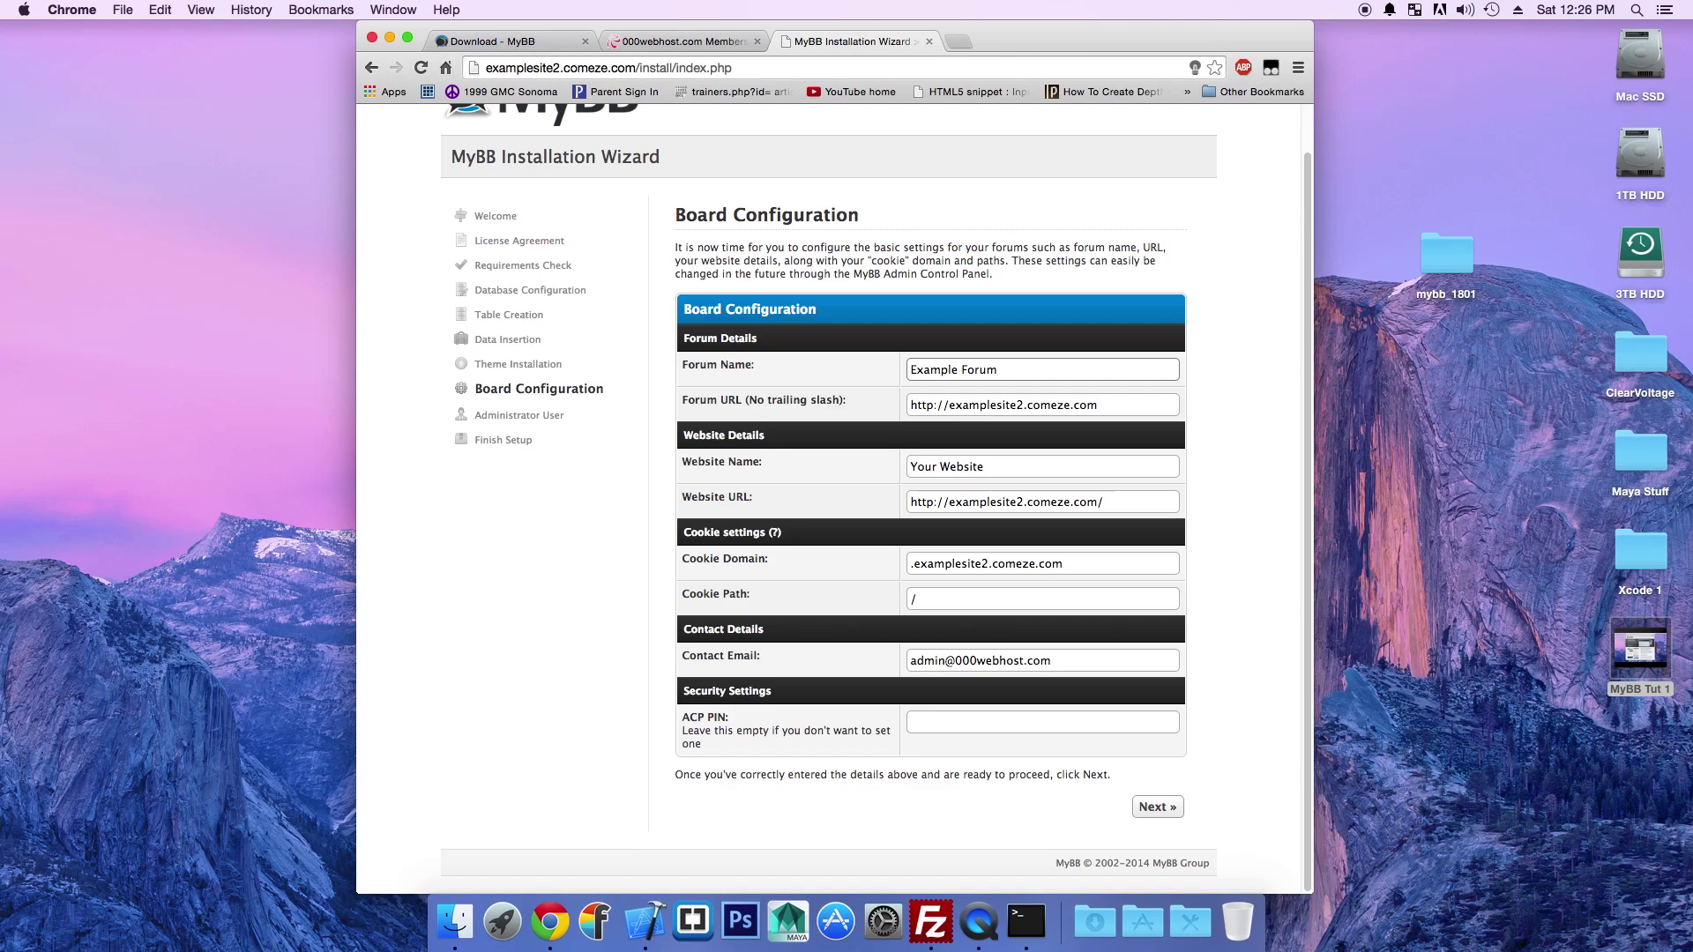
{"action": "left_click_drag", "start_coordinate": [1015, 467], "coordinate": [809, 468]}
{"action": "type", "text": "Example Forum"}
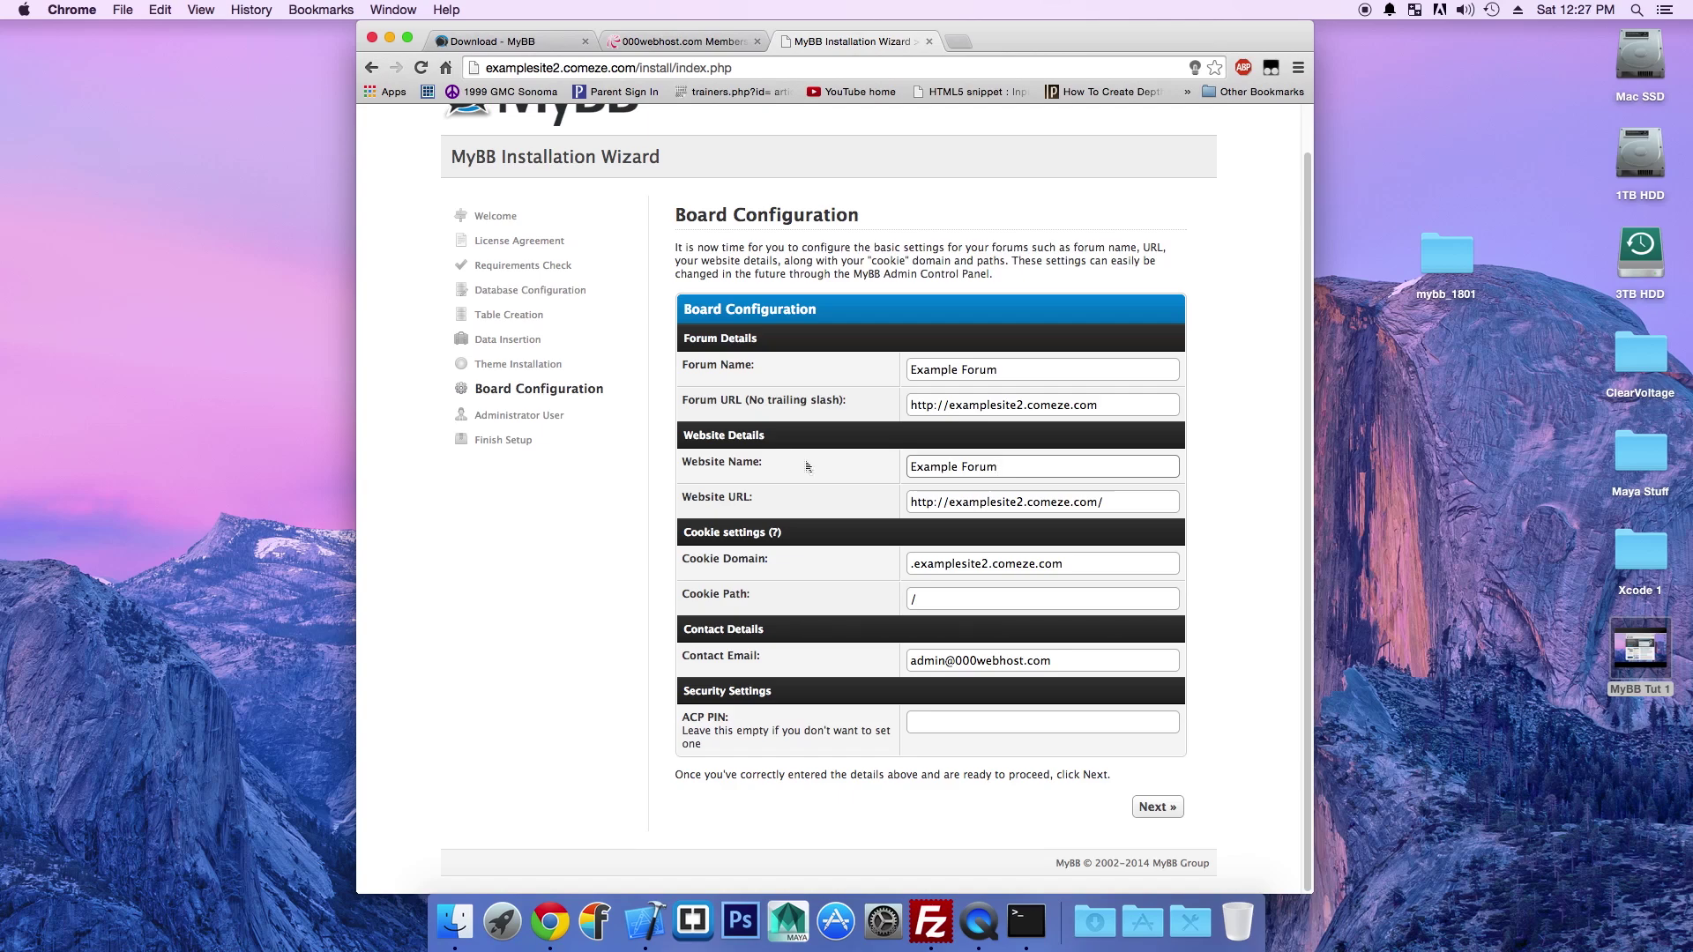
Step: Change the 'admin' part of the Contact Email to the owner's address and submit the board settings
{"action": "double_click", "coordinate": [937, 659]}
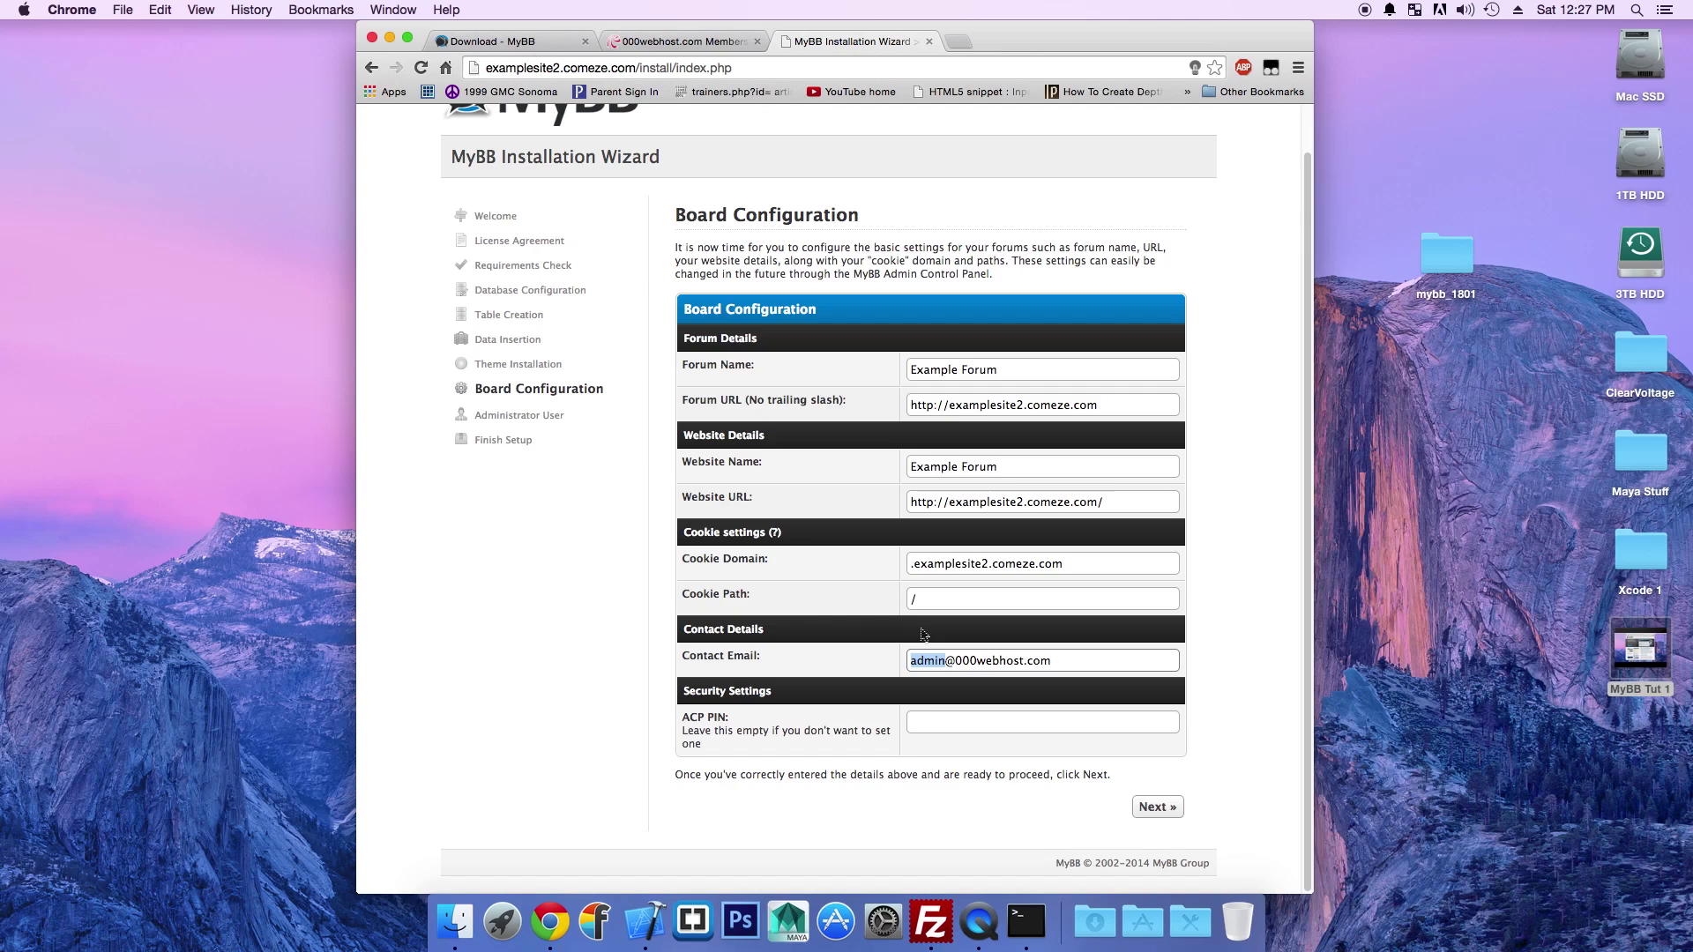
{"action": "key", "text": "Tab"}
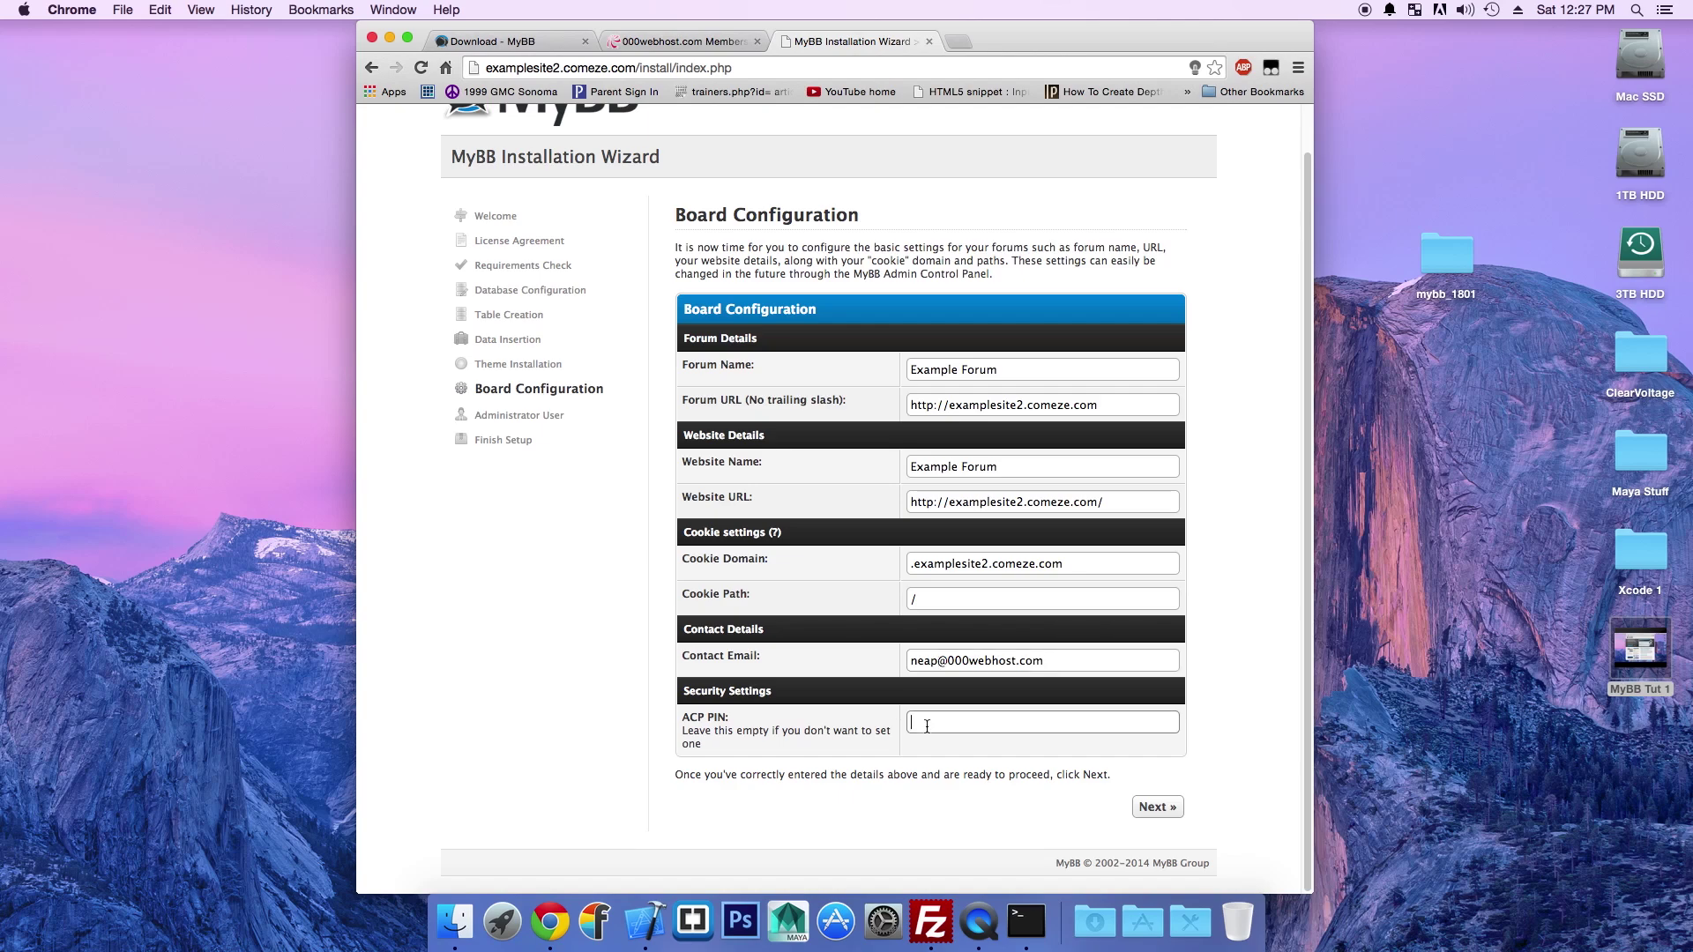
{"action": "scroll", "coordinate": [885, 614], "scroll_direction": "up", "scroll_amount": 1}
{"action": "scroll", "coordinate": [885, 614], "scroll_direction": "up", "scroll_amount": 2}
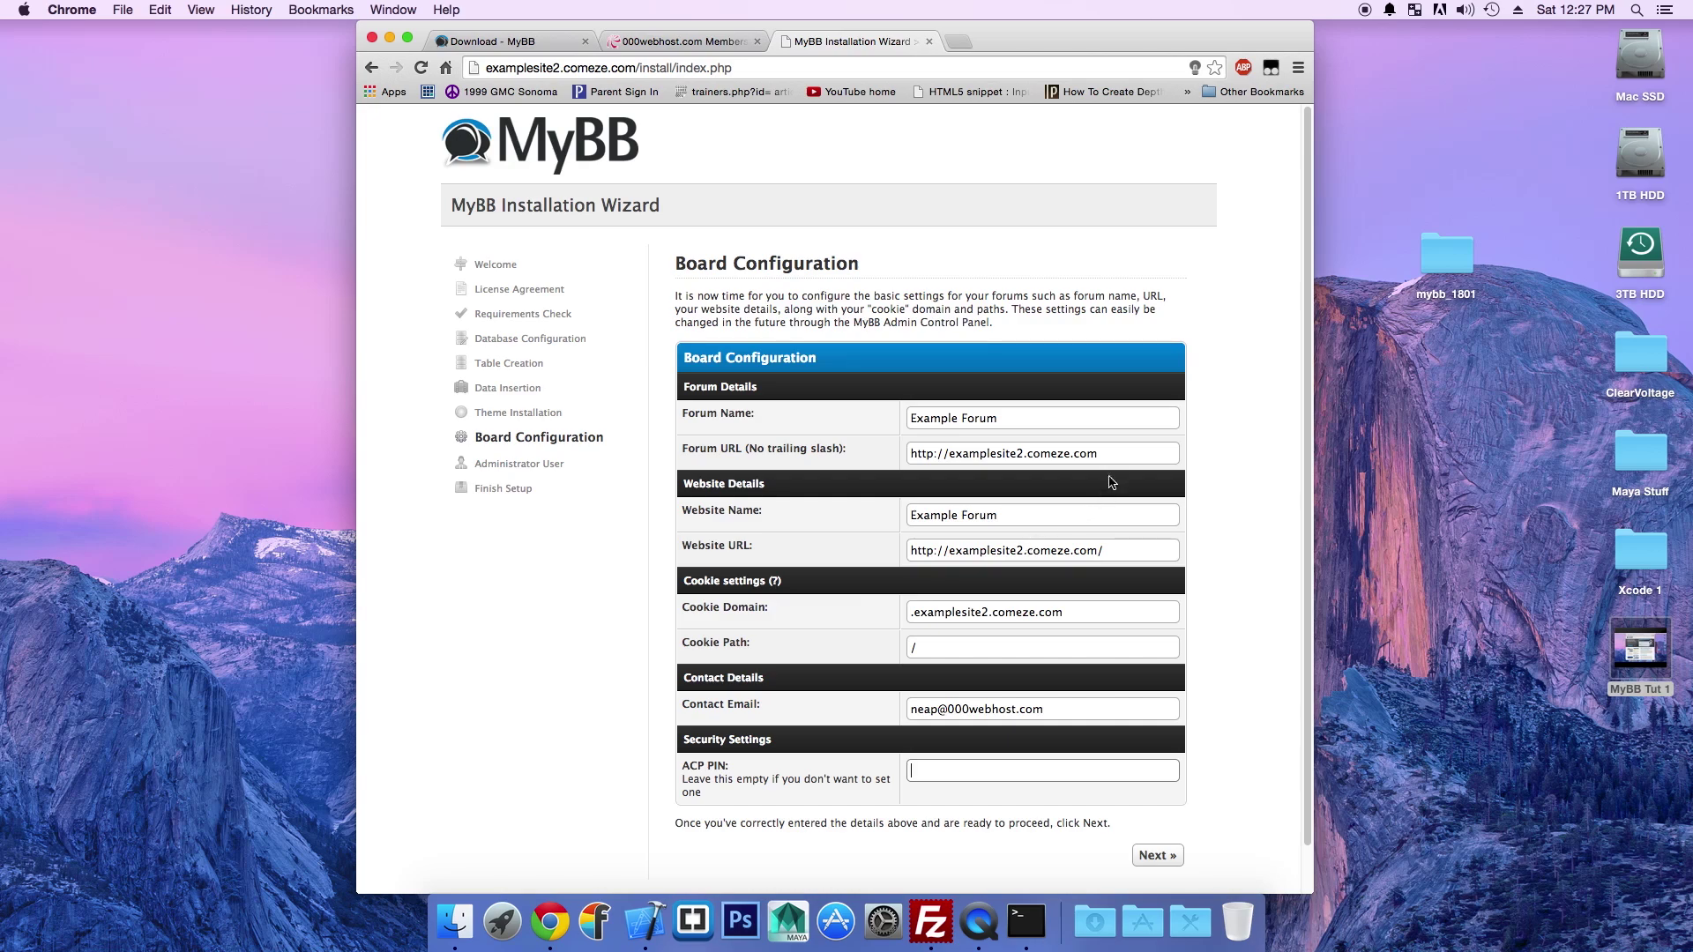
{"action": "scroll", "coordinate": [1137, 573], "scroll_direction": "down", "scroll_amount": 1}
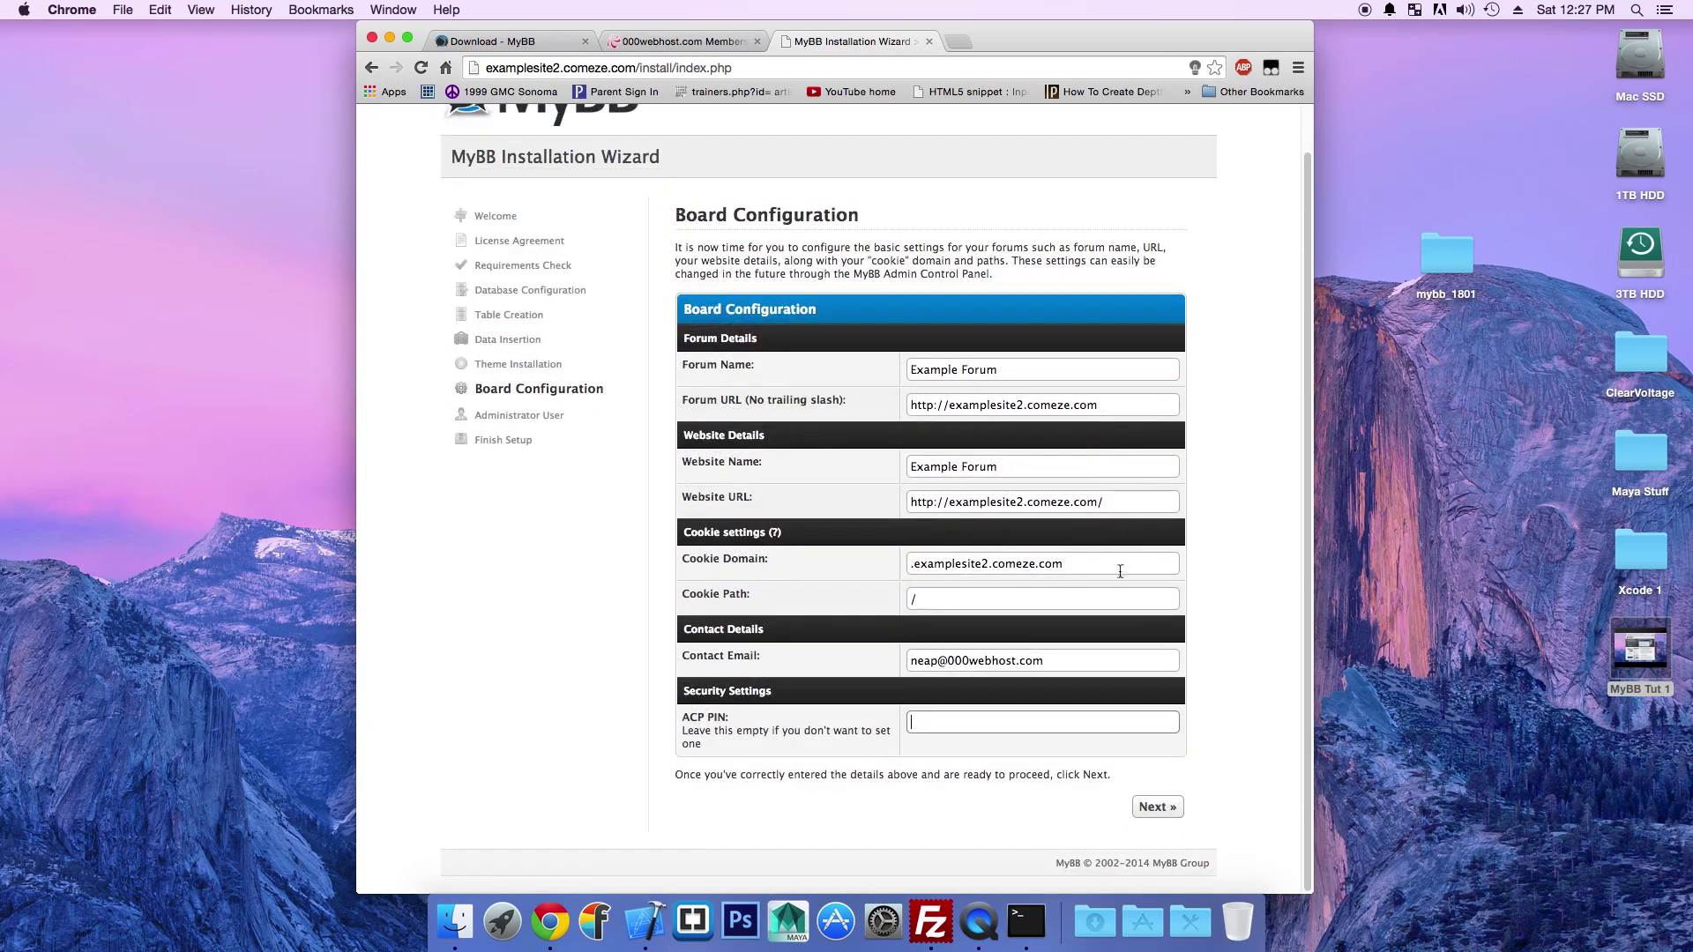
{"action": "left_click", "coordinate": [1155, 806]}
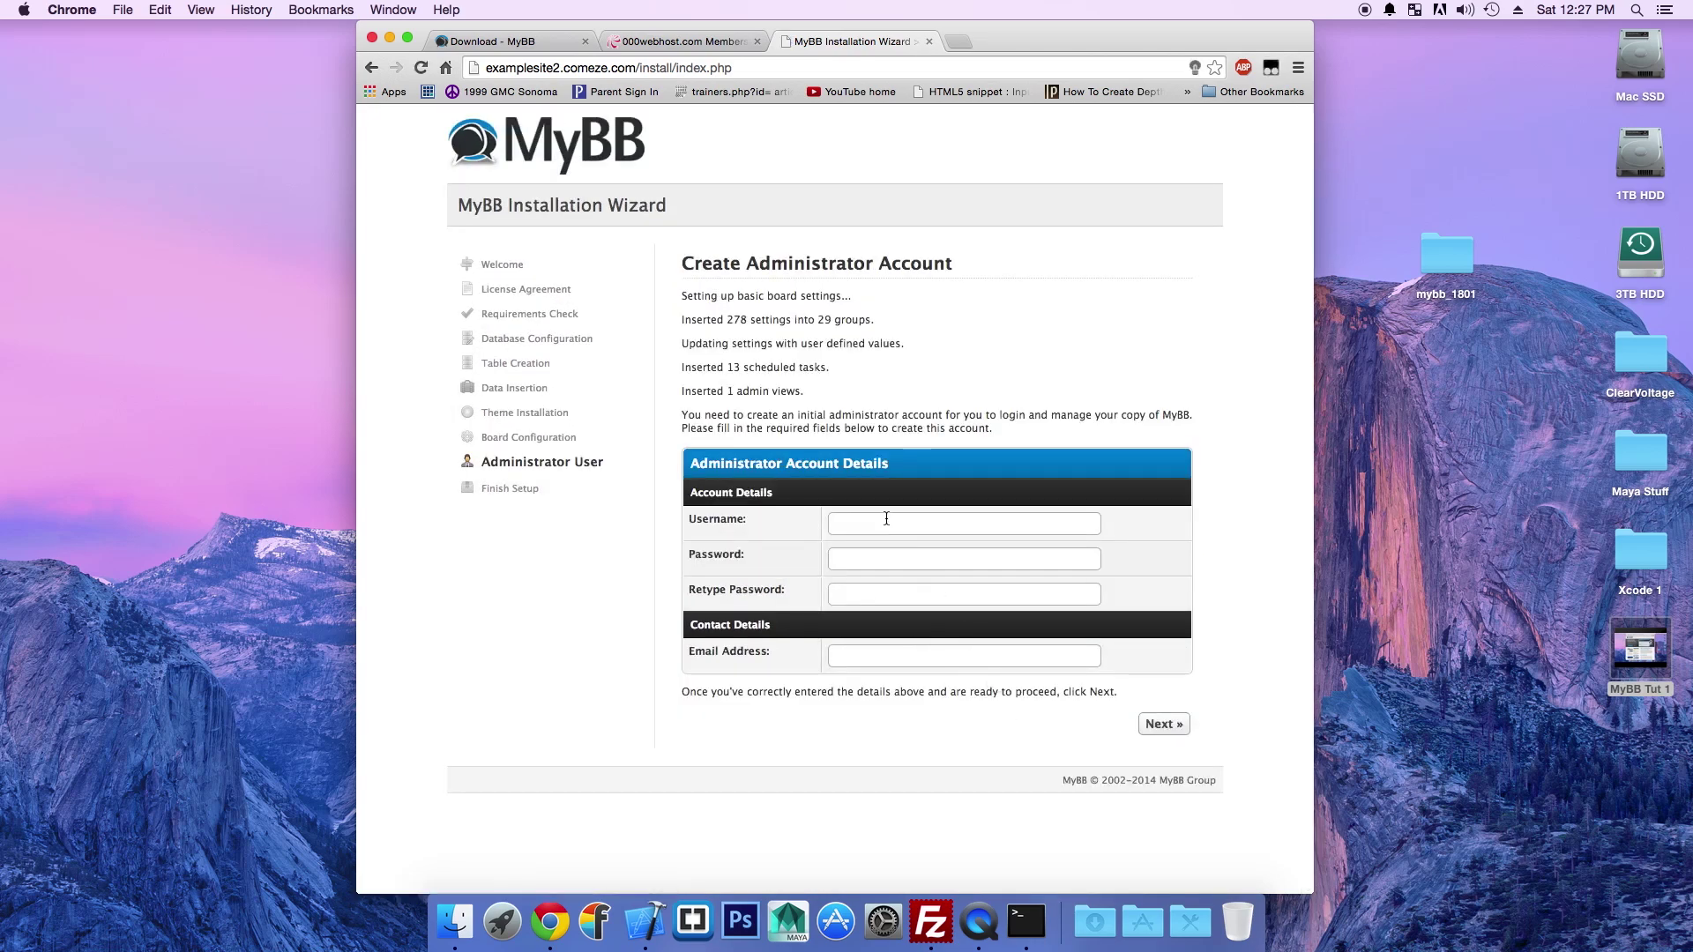
Step: Enter the administrator username and type the account password twice
{"action": "left_click", "coordinate": [854, 529]}
{"action": "type", "text": "Neap"}
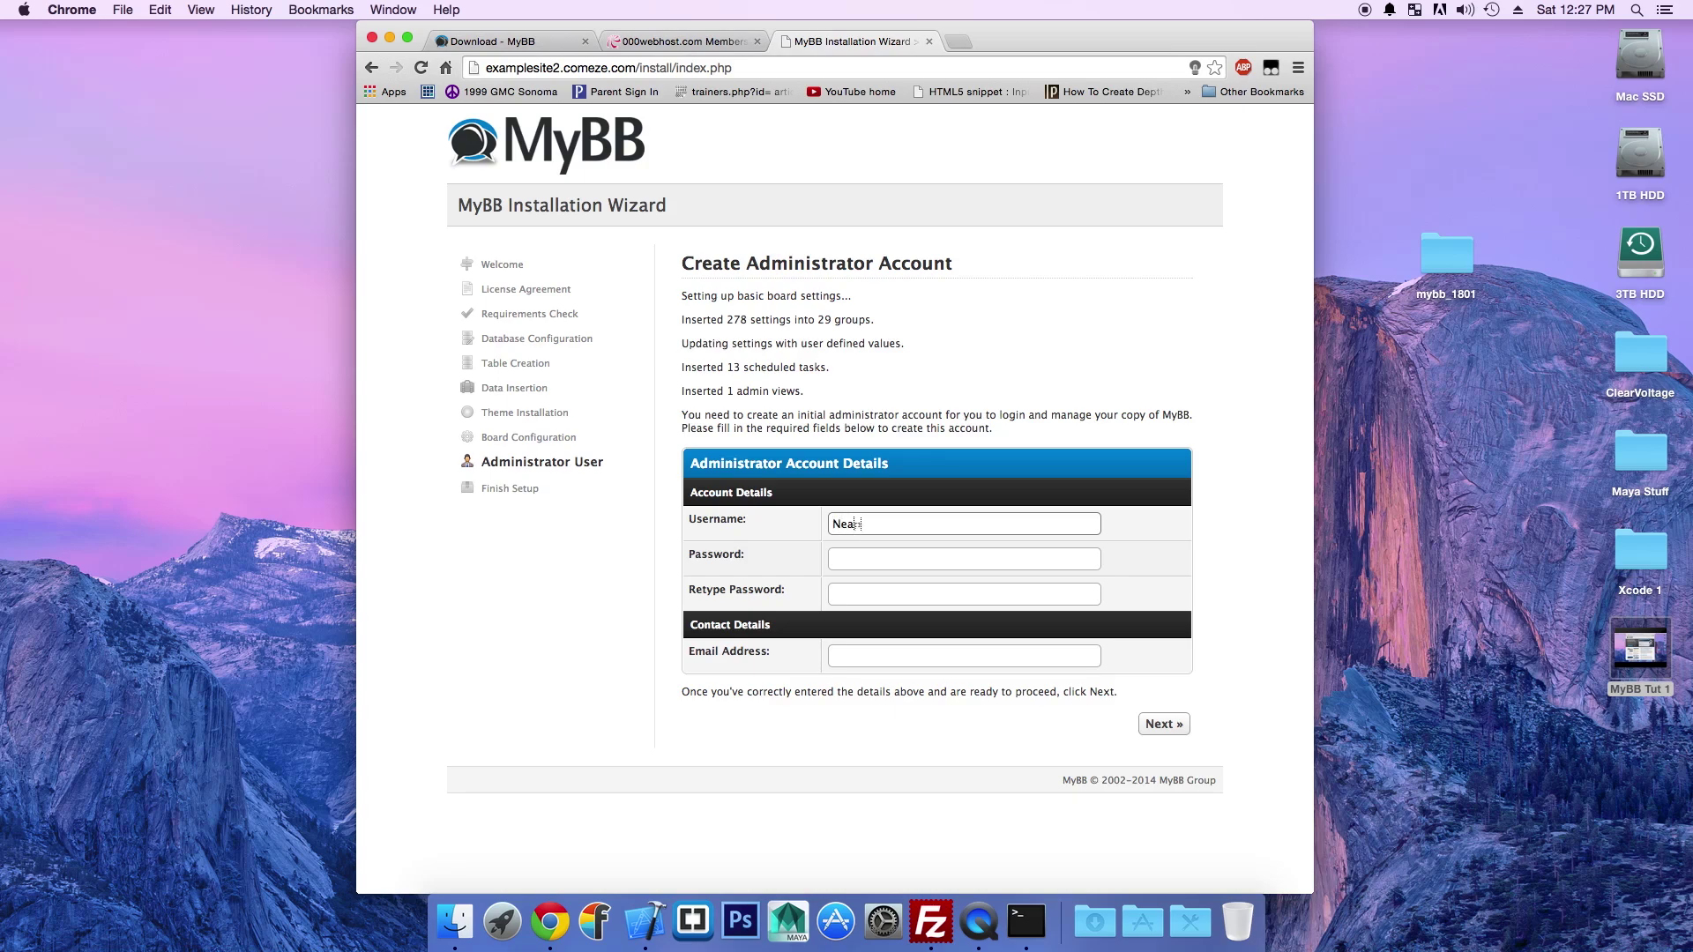
{"action": "key", "text": "Tab"}
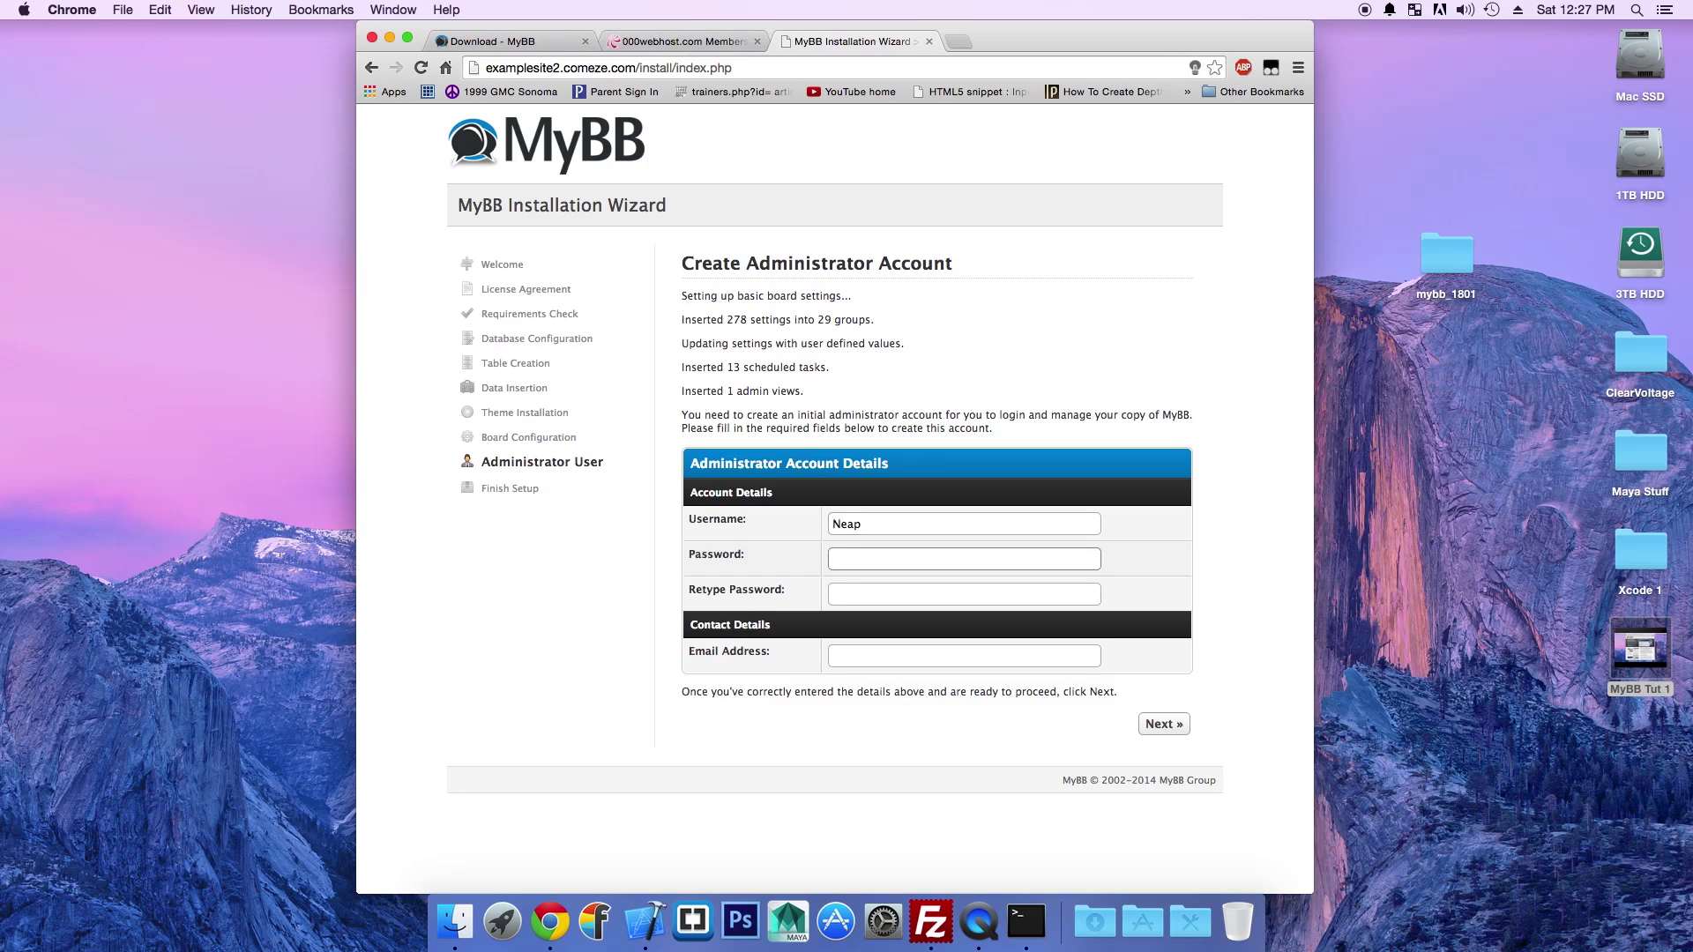
{"action": "type", "text": "•••••••••••"}
{"action": "key", "text": "Tab"}
{"action": "type", "text": "•••••"}
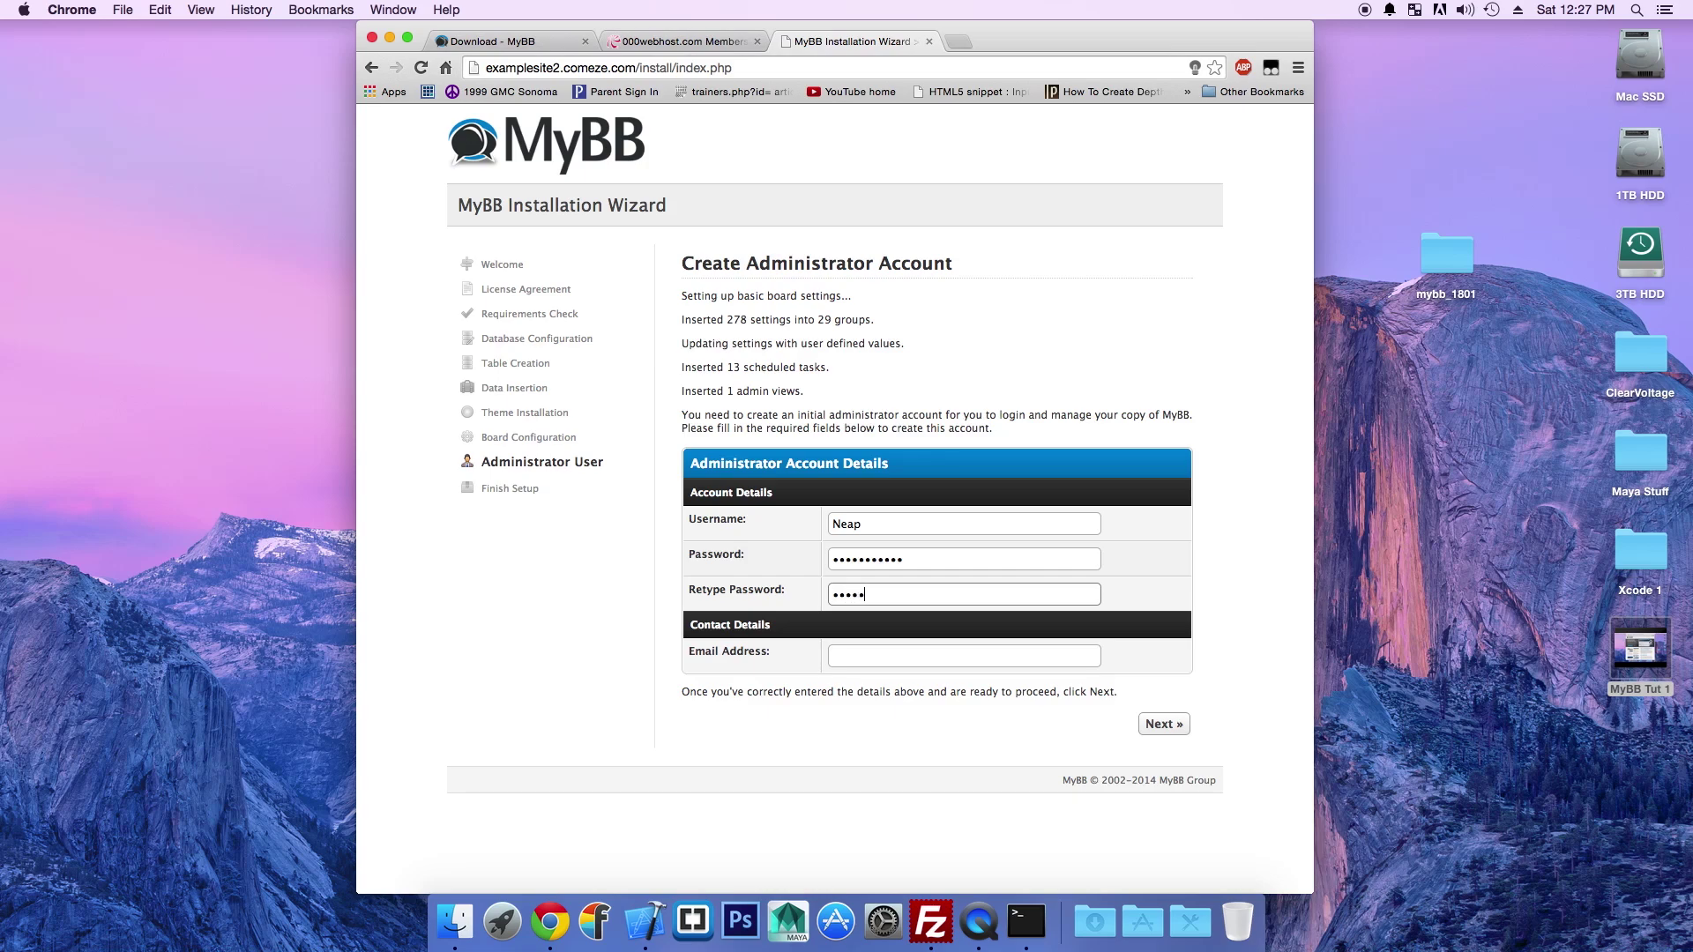
{"action": "type", "text": "•••••"}
Step: Fill in the administrator's e-mail address and create the account to finish installation
{"action": "left_click", "coordinate": [836, 656]}
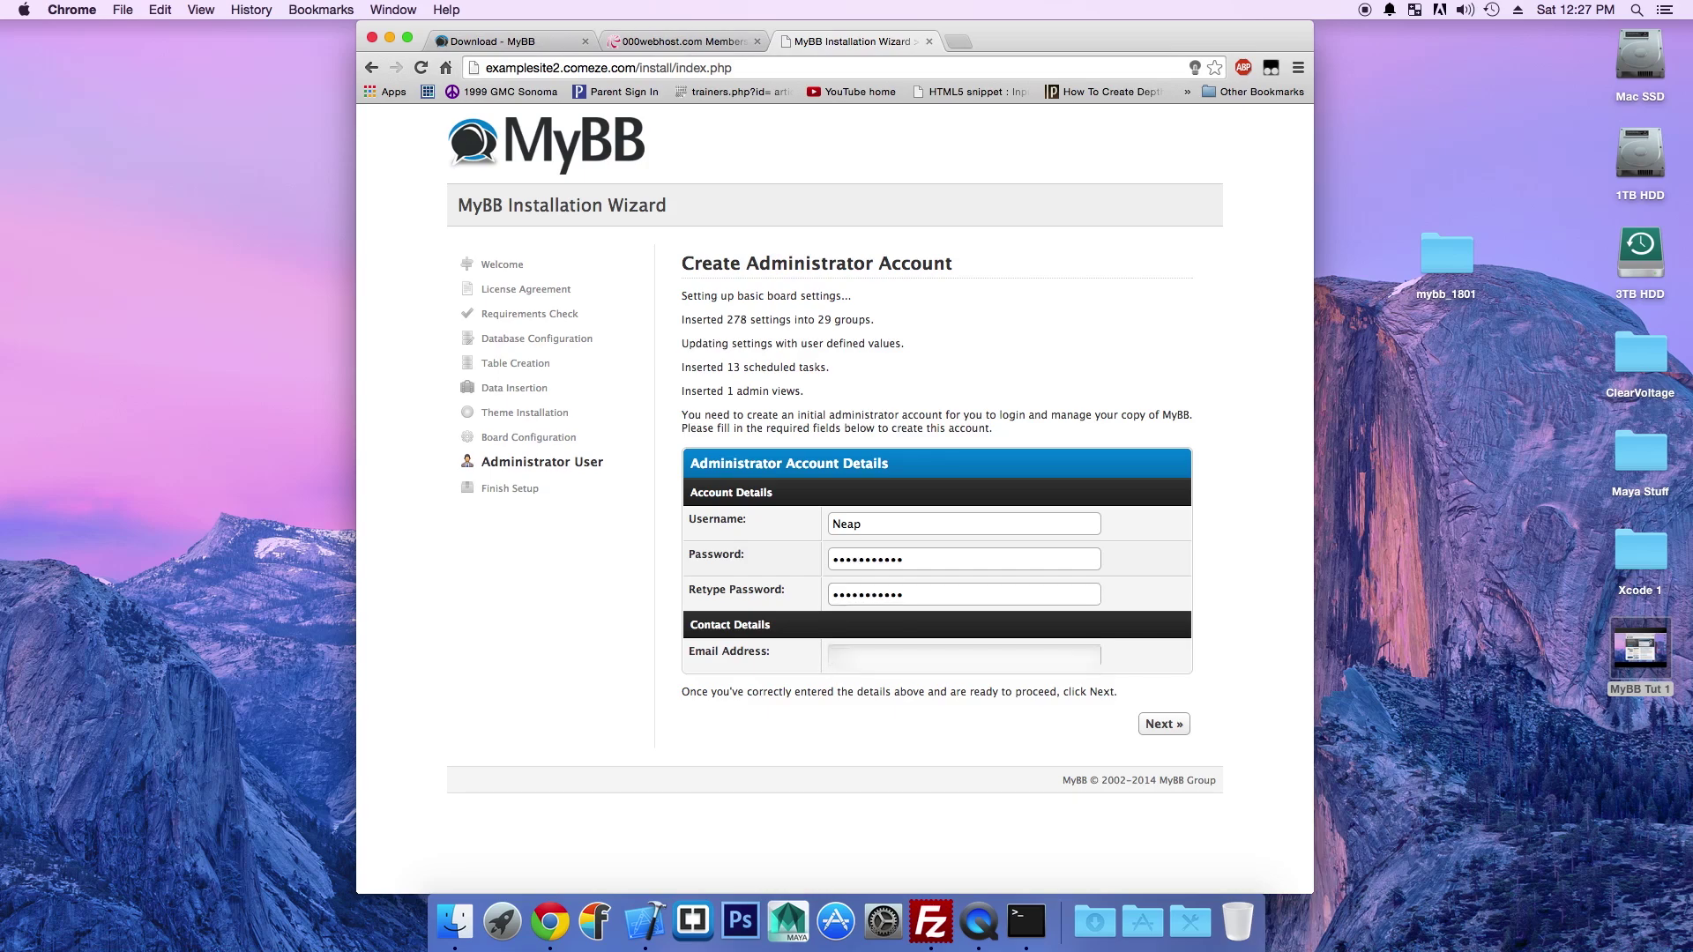
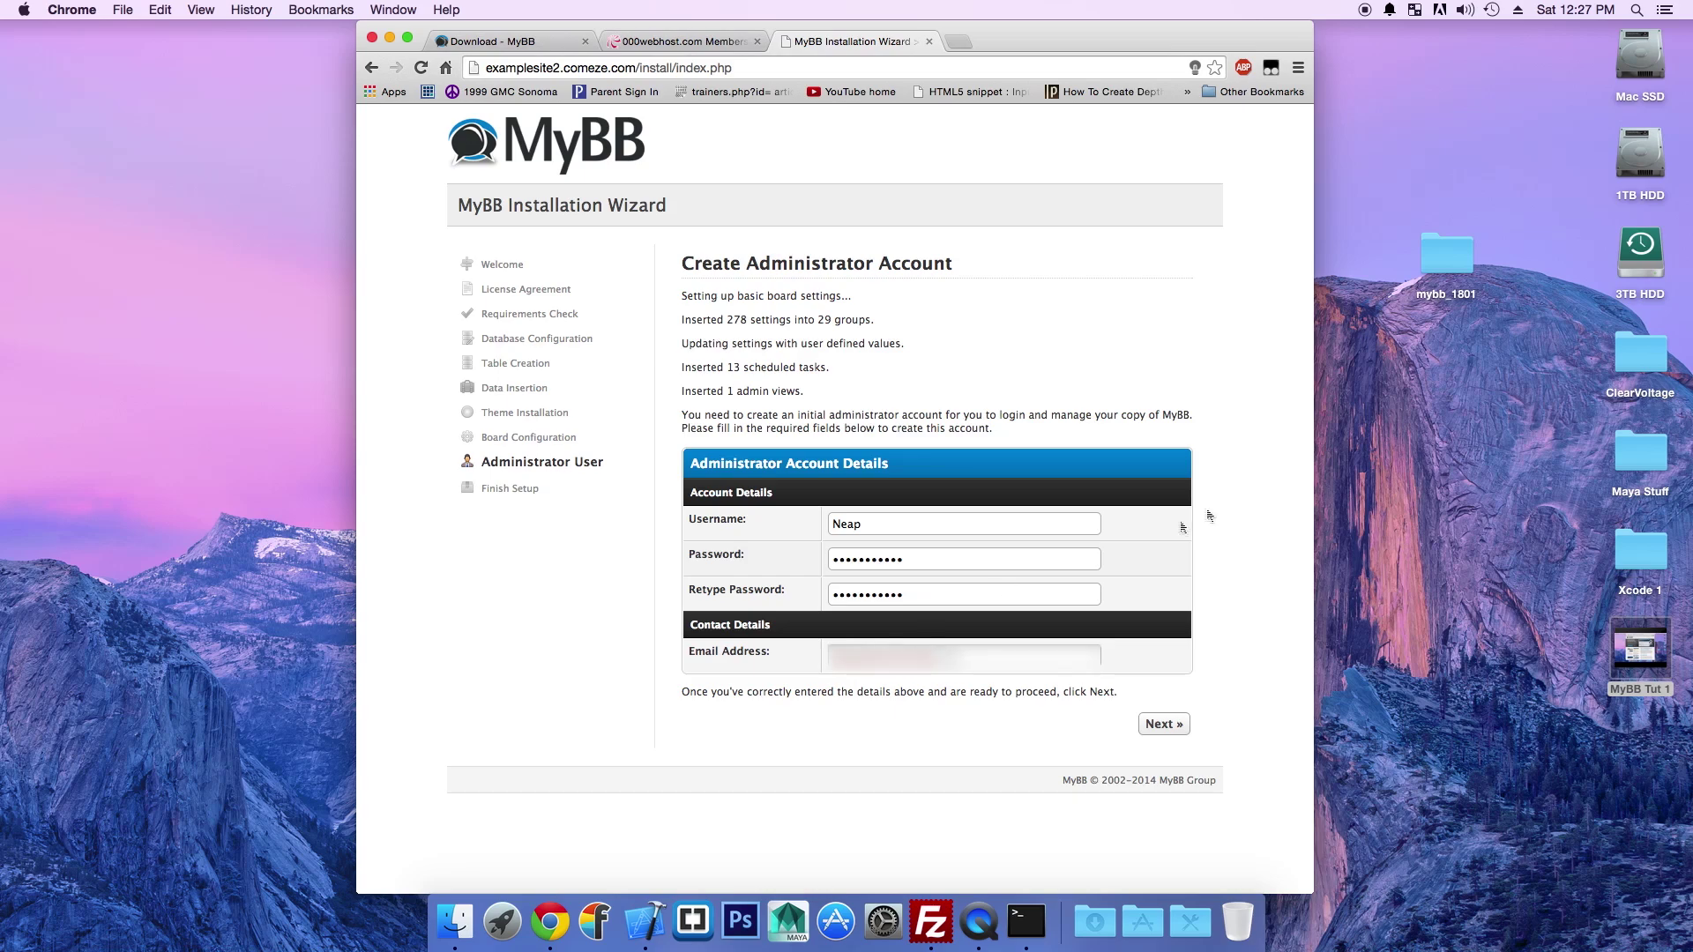
{"action": "left_click", "coordinate": [1164, 723]}
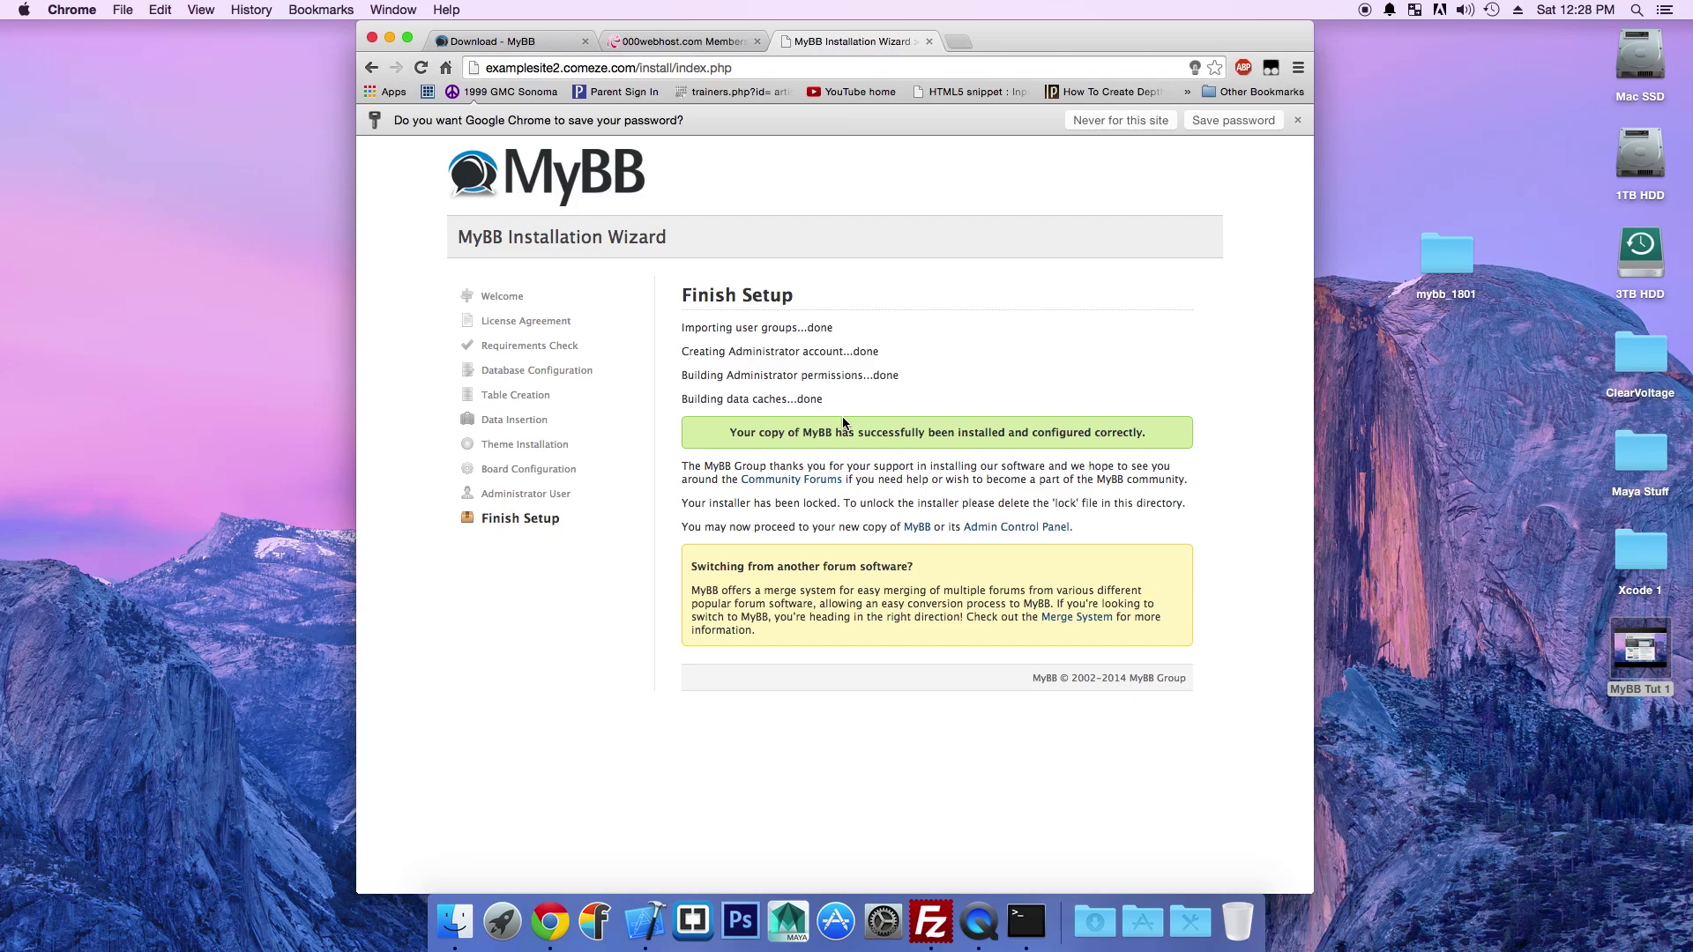
{"action": "left_click", "coordinate": [736, 40]}
Step: Open the new forum's home page at examplesite2.comeze.com from the Finish Setup page
{"action": "left_click", "coordinate": [1058, 281]}
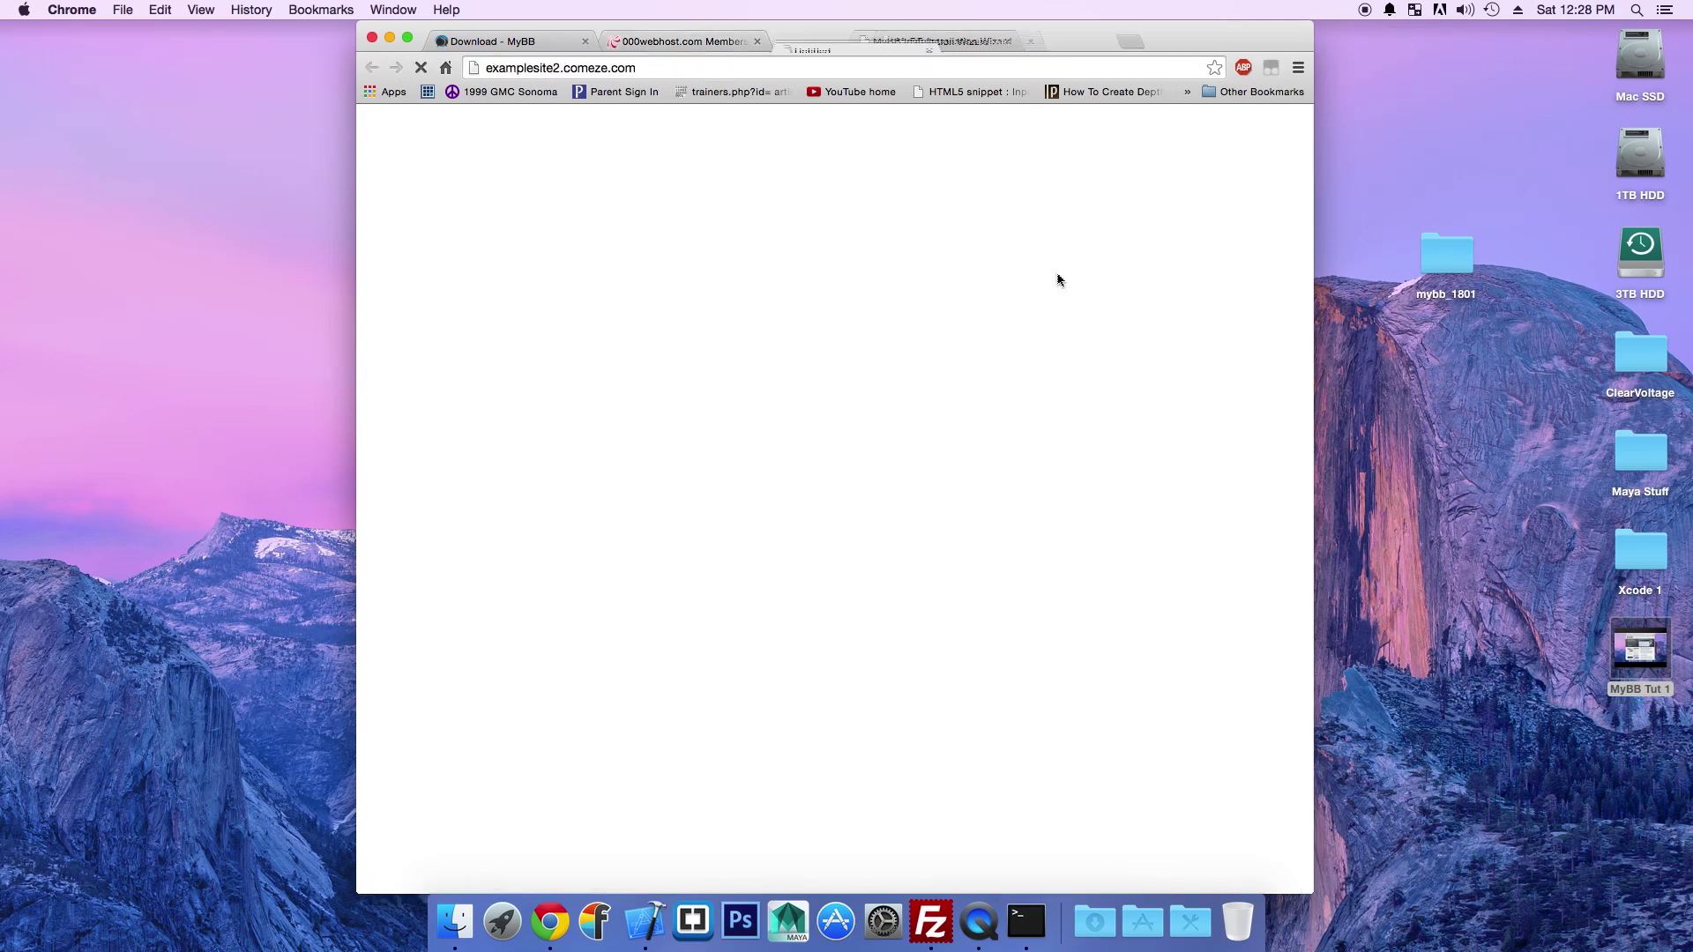